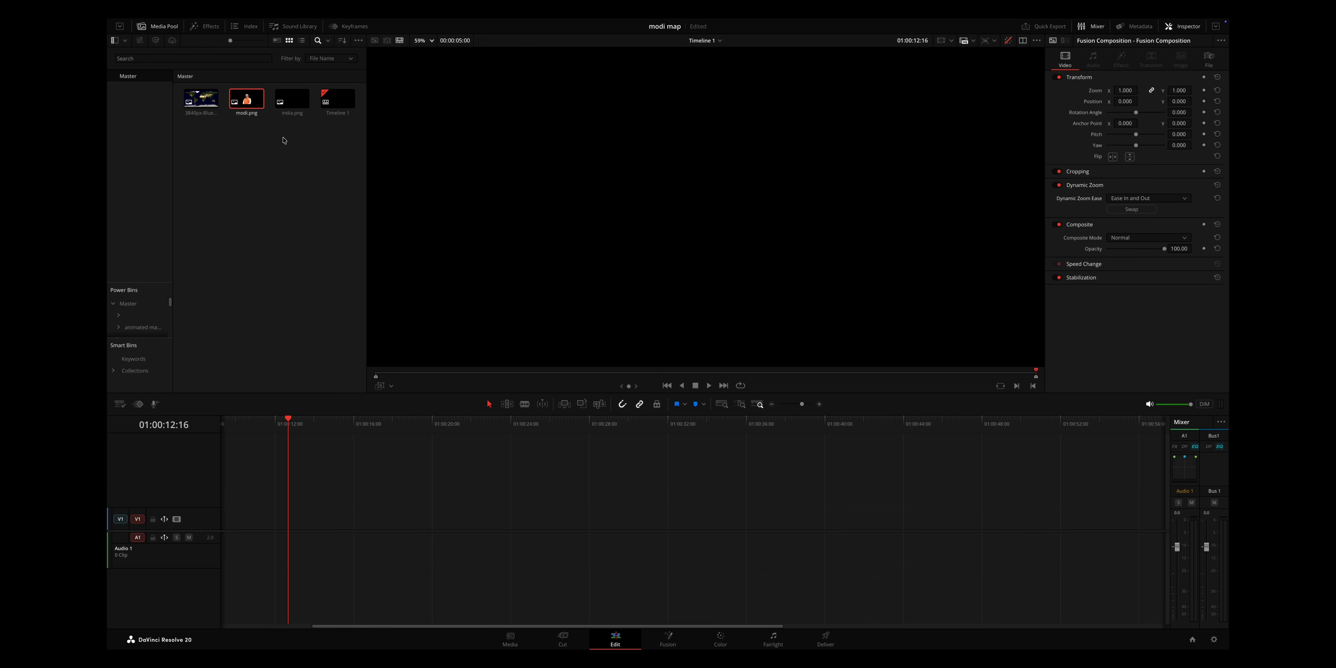
Add a Fusion Composition effect clip to video track V1 at the playhead and open it on the Fusion page.
{"action": "left_click", "coordinate": [205, 29]}
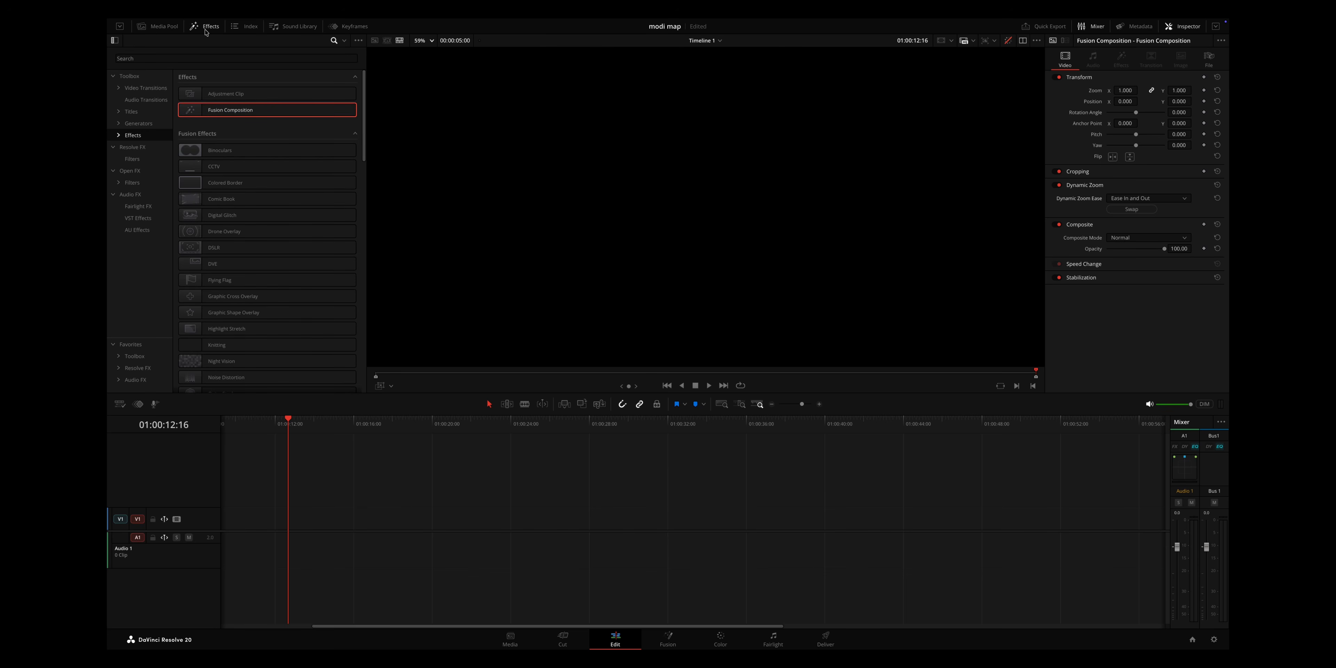
{"action": "left_click_drag", "start_coordinate": [222, 118], "coordinate": [286, 519]}
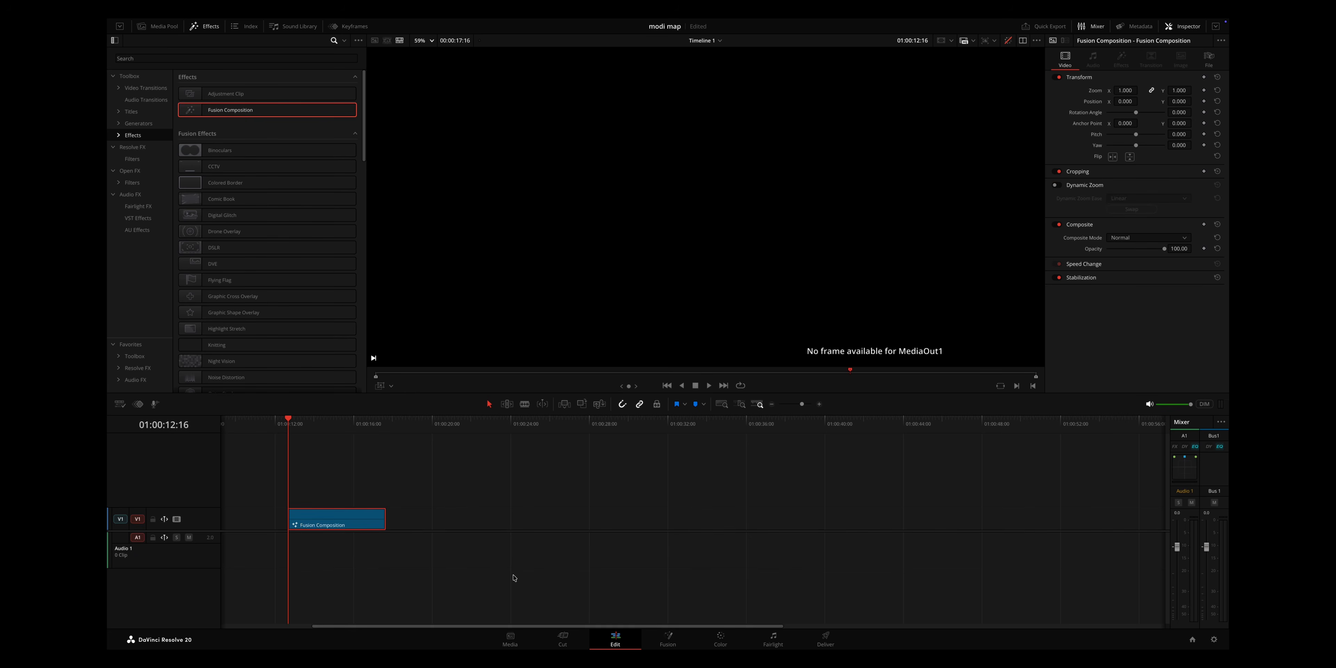
{"action": "key", "text": "shift+5"}
Feed a new Background node into MediaOut1 and merge the 3840px-Blue_Marble_2002.png world map over it.
{"action": "left_click_drag", "start_coordinate": [426, 487], "coordinate": [682, 554]}
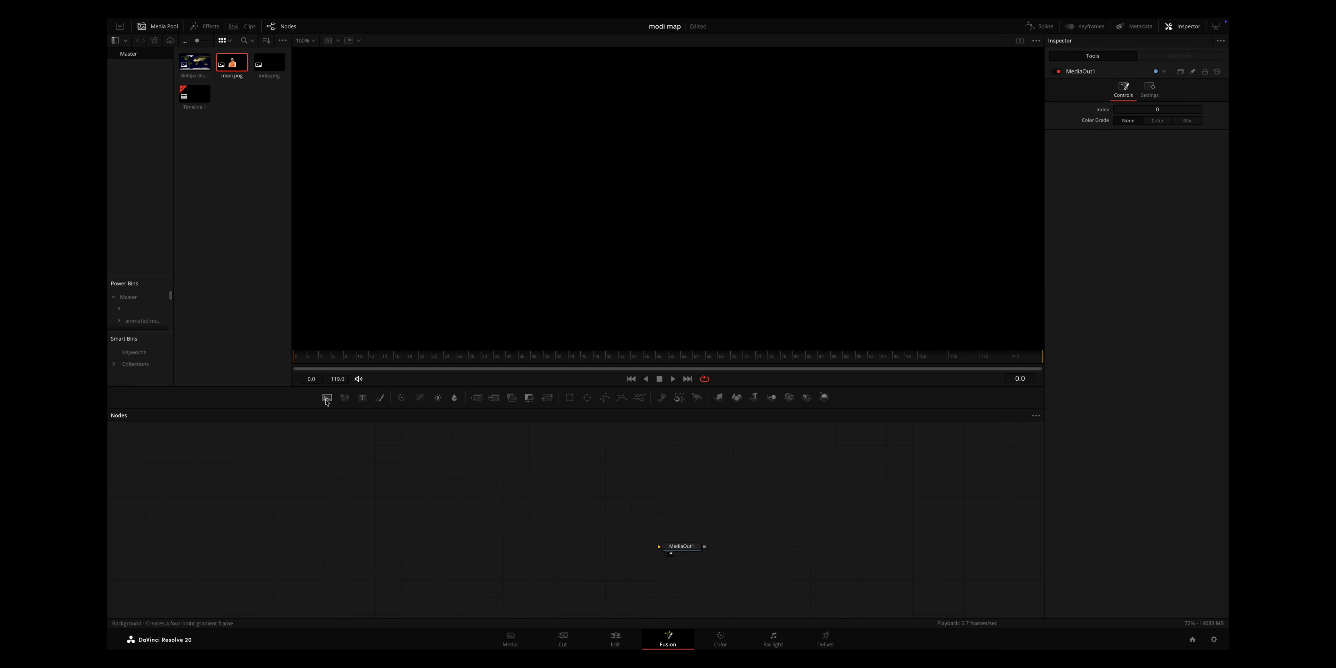
{"action": "left_click_drag", "start_coordinate": [327, 400], "coordinate": [658, 546]}
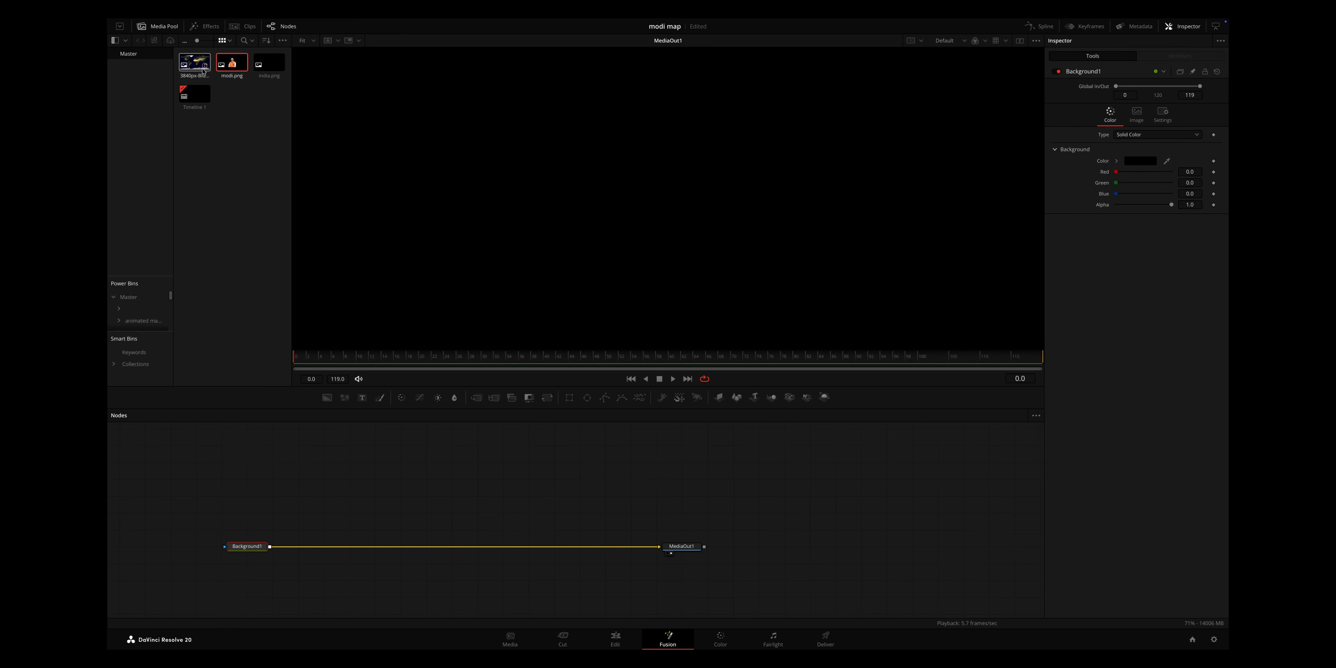
{"action": "left_click_drag", "start_coordinate": [199, 69], "coordinate": [271, 549]}
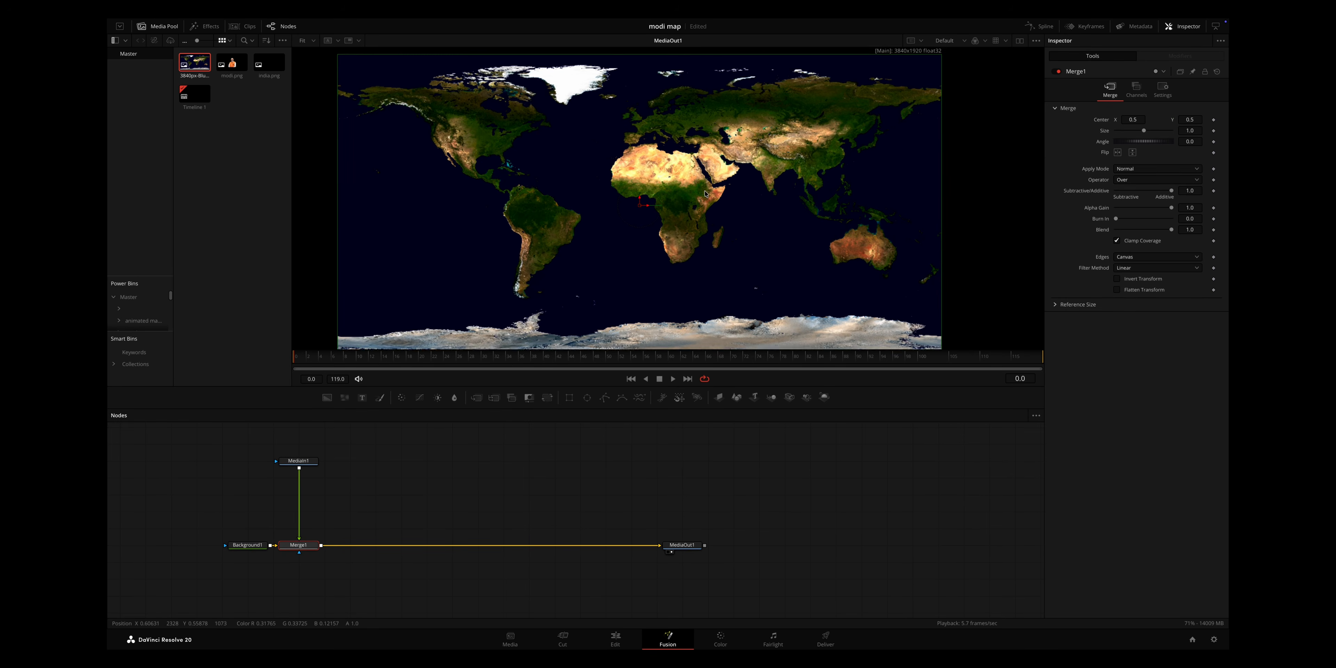
Insert a Transform node between the world map's MediaIn1 node and Merge1.
{"action": "left_click", "coordinate": [309, 463]}
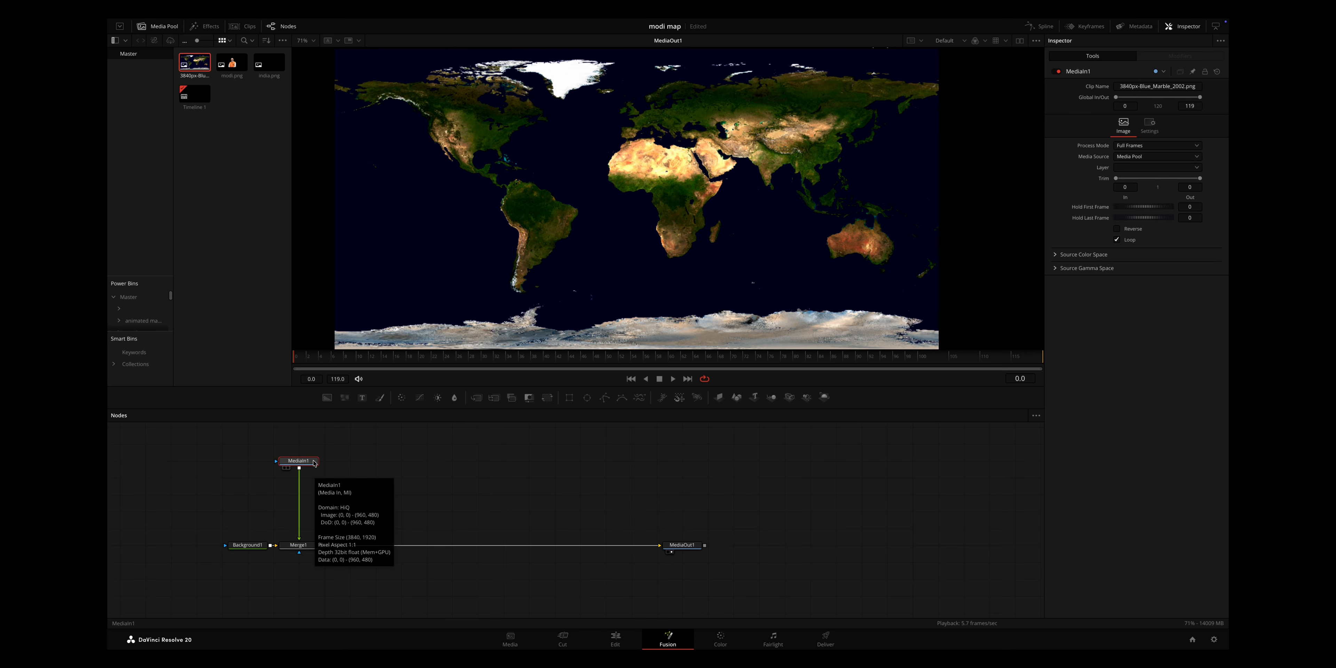
{"action": "key", "text": "shift+space"}
{"action": "type", "text": "TRAN"}
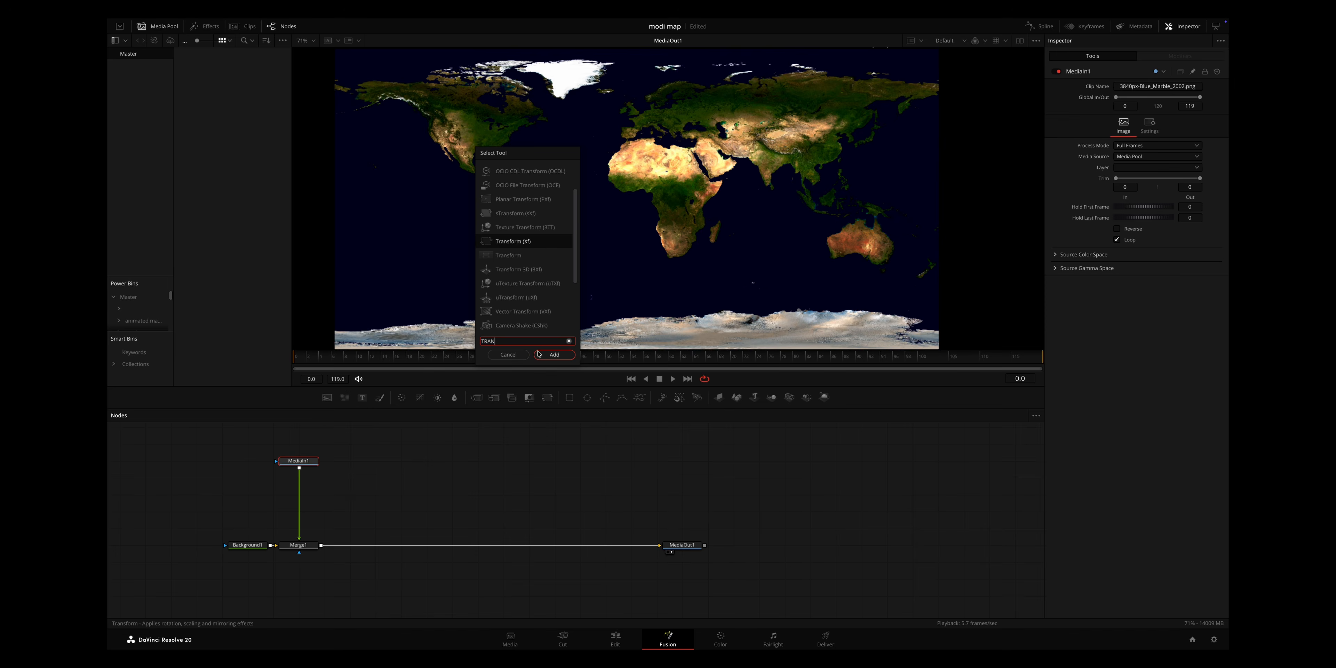
{"action": "left_click", "coordinate": [551, 355]}
Enlarge the world map in Transform1 to a size of about 2.293 and shift its center to about X 0.029, Y 0.254.
{"action": "scroll", "coordinate": [1191, 152], "scroll_direction": "up", "scroll_amount": 5}
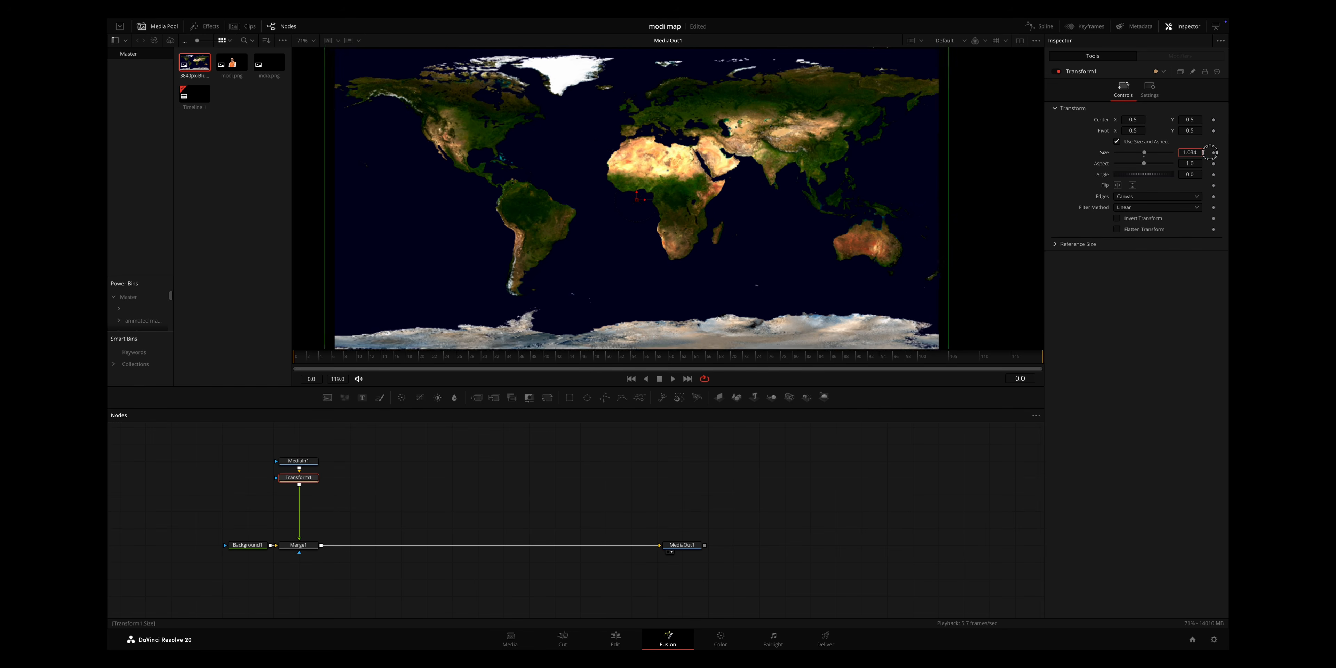
{"action": "left_click_drag", "start_coordinate": [1134, 120], "coordinate": [1077, 125]}
{"action": "scroll", "coordinate": [1190, 152], "scroll_direction": "up", "scroll_amount": 10}
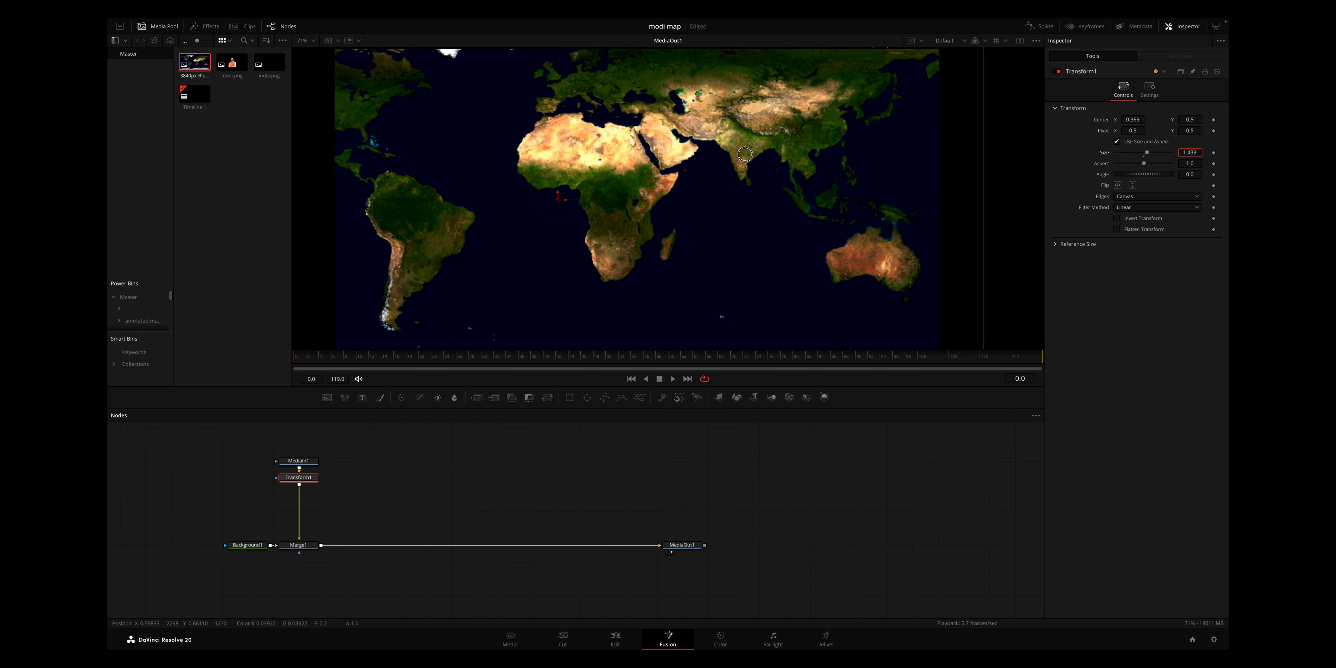
{"action": "left_click_drag", "start_coordinate": [1135, 120], "coordinate": [1029, 121]}
{"action": "scroll", "coordinate": [882, 171], "scroll_direction": "up", "scroll_amount": 3}
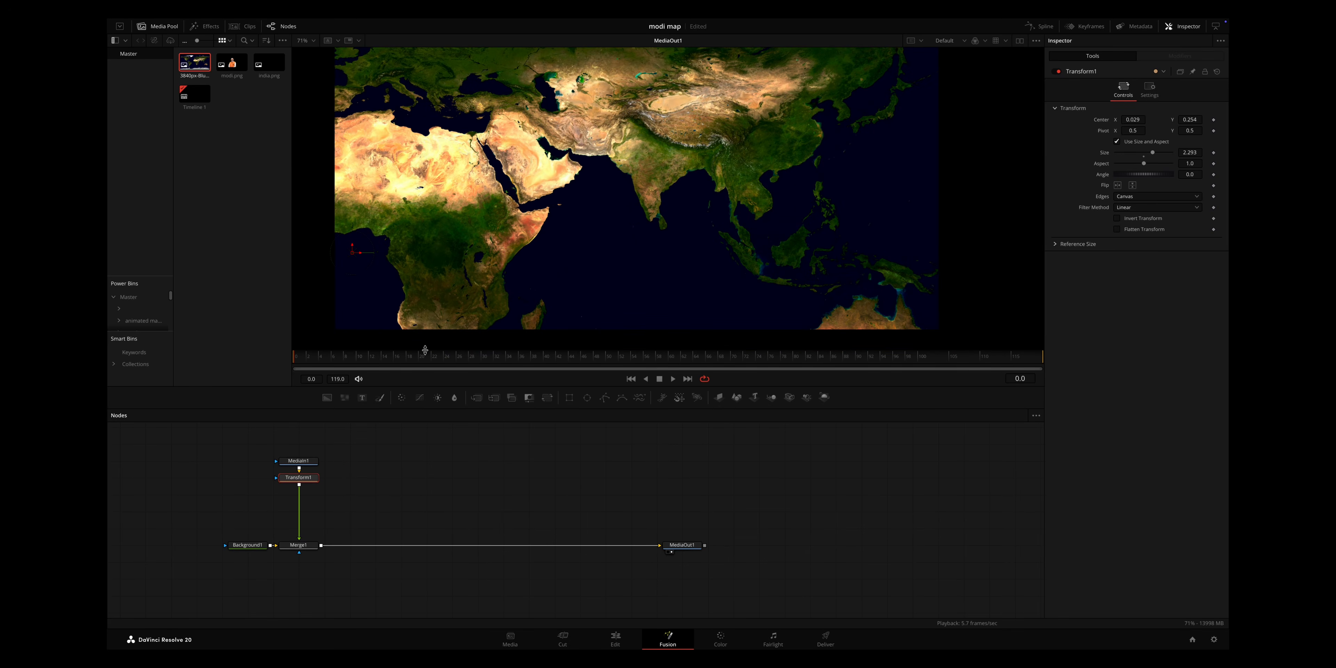
Merge india.png over the output of Merge1 and align its MediaIn2 node level with MediaIn1.
{"action": "left_click", "coordinate": [278, 61]}
{"action": "left_click_drag", "start_coordinate": [270, 64], "coordinate": [321, 544]}
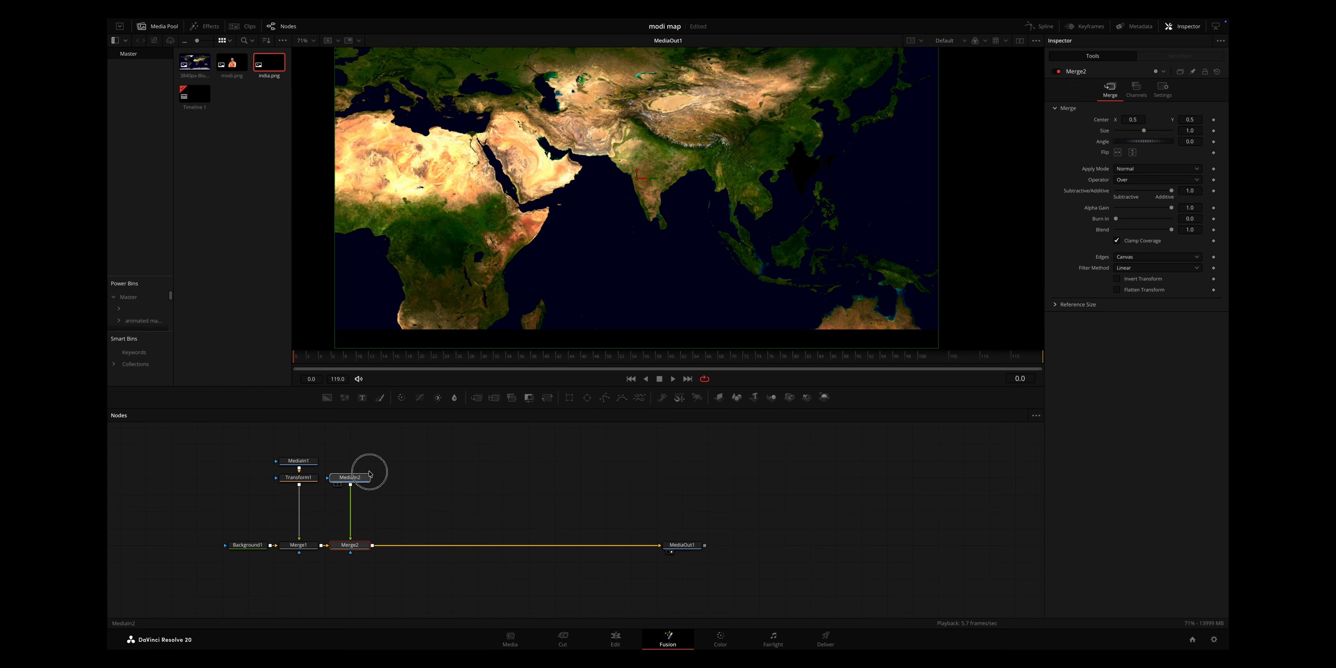
{"action": "left_click", "coordinate": [370, 465]}
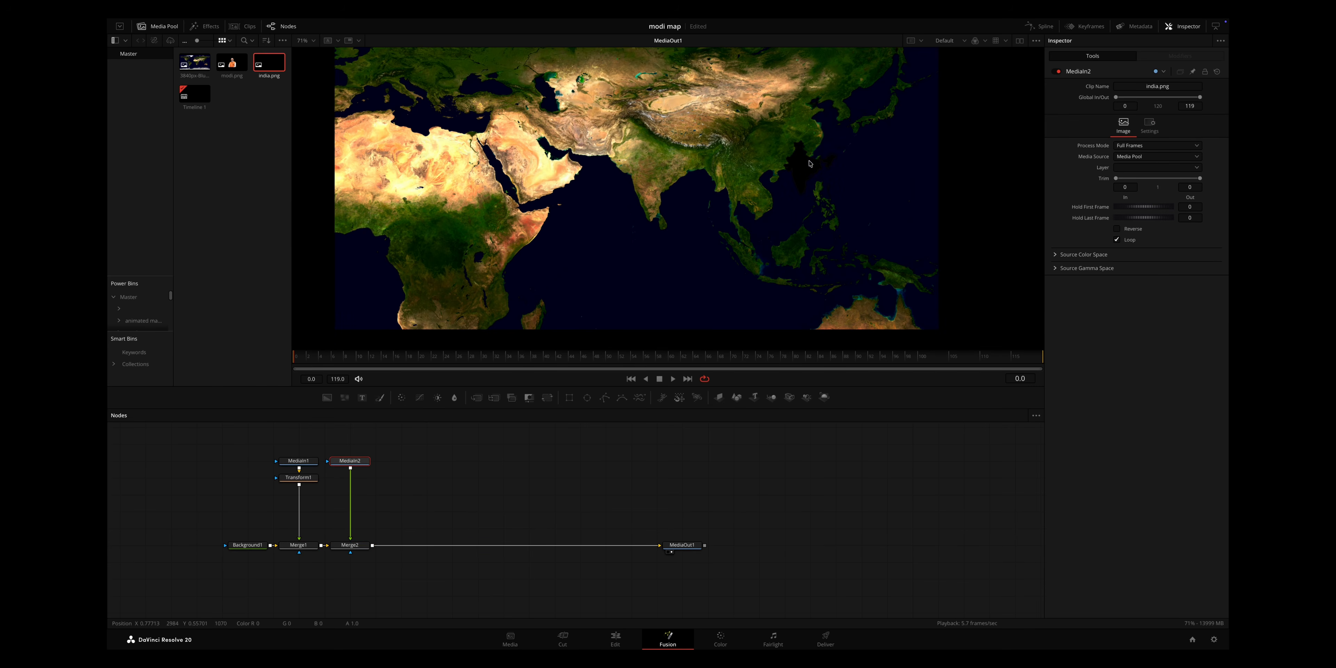
Add a Transform node after MediaIn2 and fit the India shape over the map with size about 2.048 and center Y about 0.467.
{"action": "left_click", "coordinate": [357, 463]}
{"action": "left_click", "coordinate": [547, 400]}
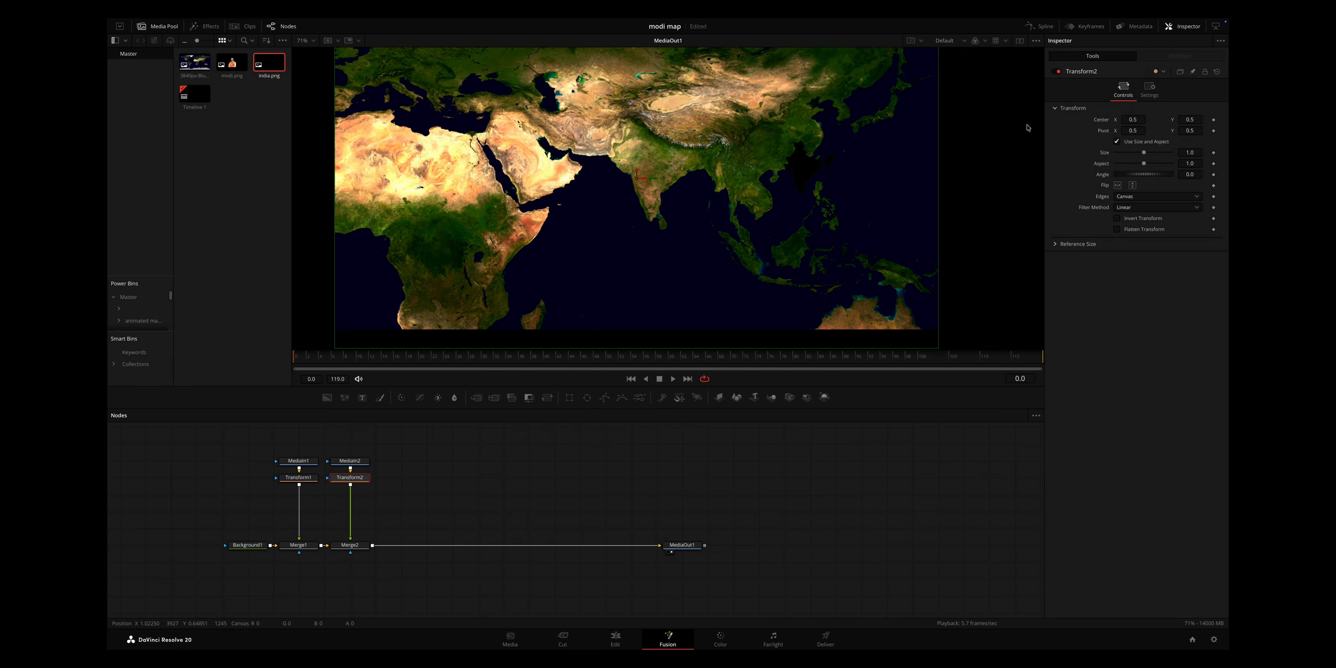
{"action": "left_click_drag", "start_coordinate": [1145, 153], "coordinate": [907, 128]}
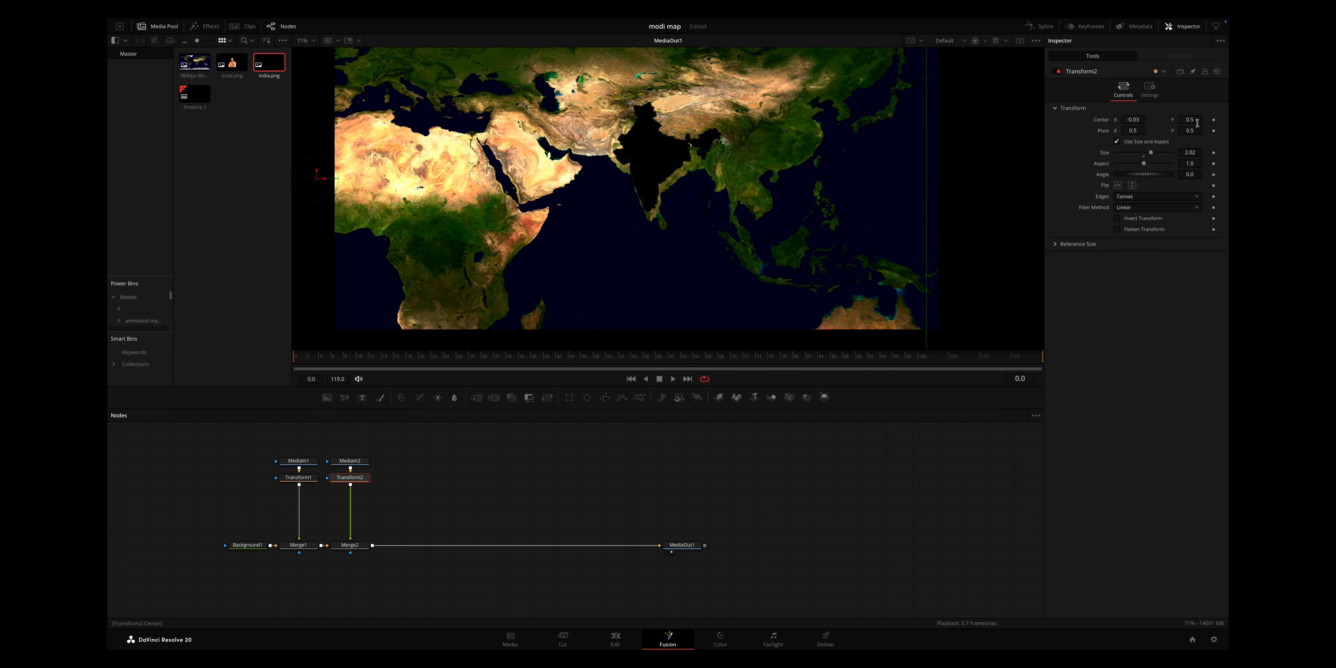
{"action": "left_click_drag", "start_coordinate": [1192, 120], "coordinate": [1136, 119]}
{"action": "left_click_drag", "start_coordinate": [1195, 153], "coordinate": [1138, 120]}
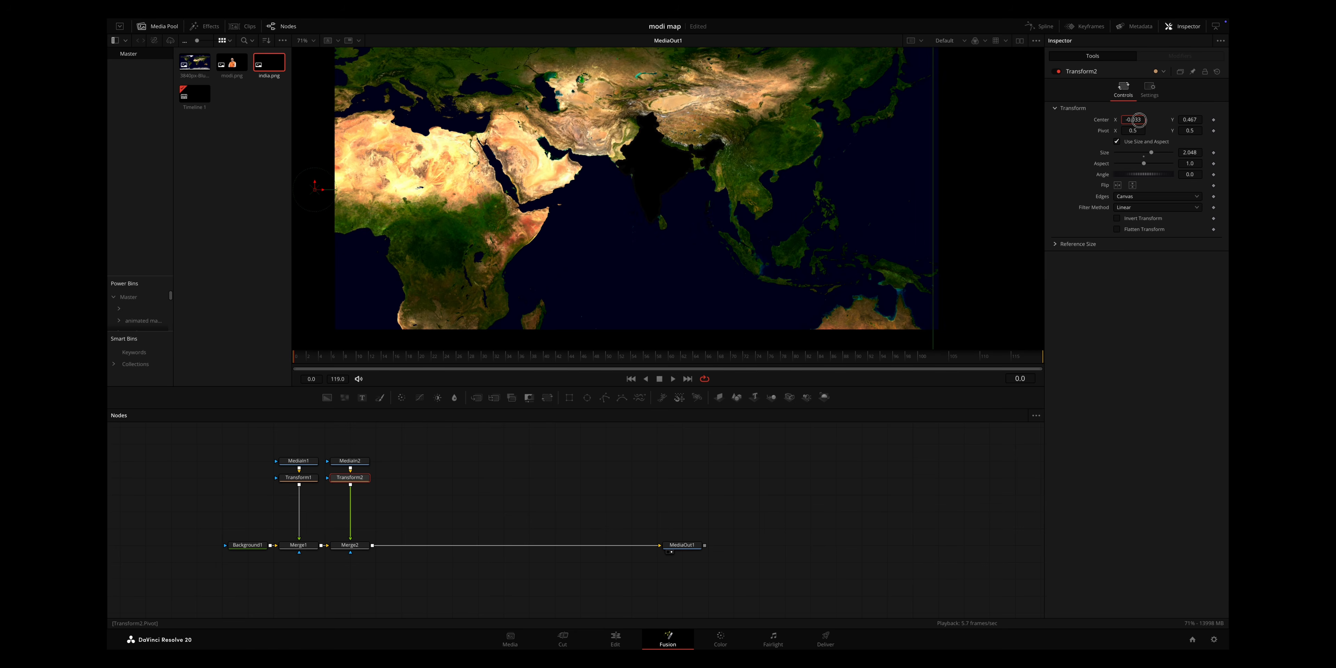
Insert a new Background node between Transform2 and Merge2, using the transformed India shape as its mask.
{"action": "left_click", "coordinate": [411, 483]}
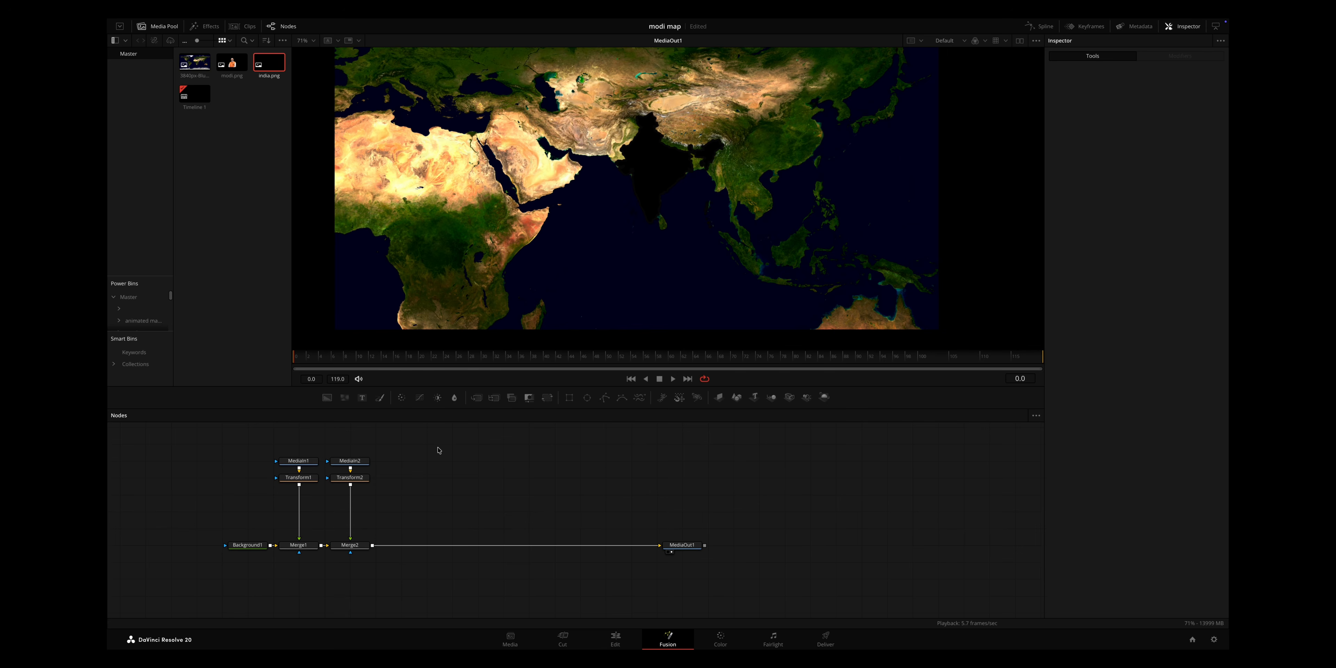
{"action": "left_click_drag", "start_coordinate": [327, 398], "coordinate": [421, 479]}
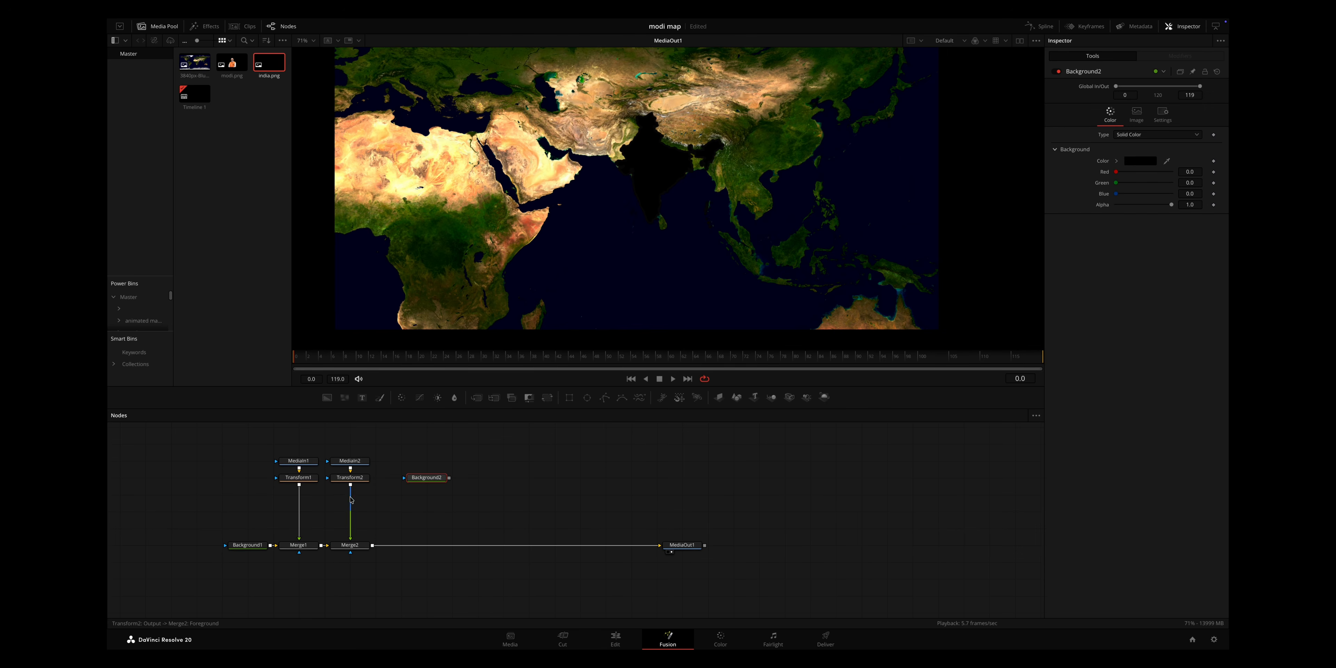
{"action": "mouse_move", "coordinate": [351, 529]}
{"action": "left_mouse_down"}
{"action": "mouse_move", "coordinate": [363, 490]}
{"action": "mouse_move", "coordinate": [416, 477]}
{"action": "mouse_move", "coordinate": [352, 507]}
{"action": "mouse_move", "coordinate": [355, 540]}
{"action": "left_mouse_up"}
{"action": "left_click", "coordinate": [358, 512]}
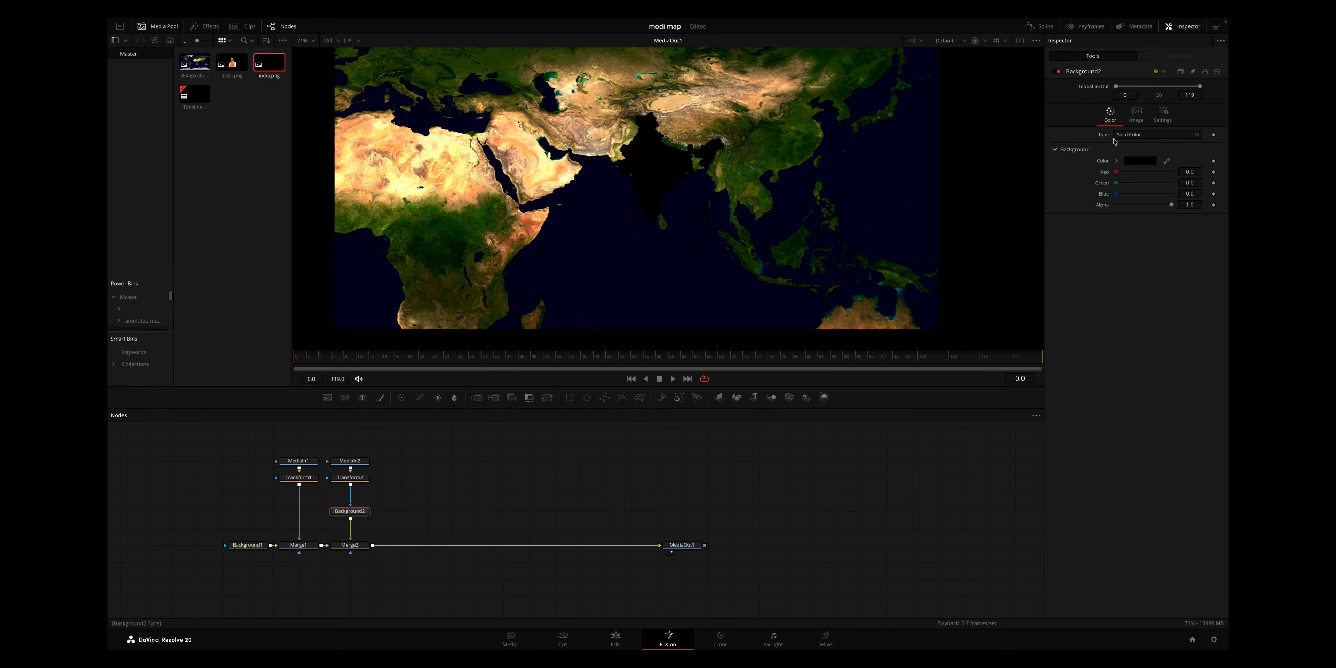
Change the Background2 fill type to Gradient and set the gradient's start color to Tangerine.
{"action": "left_click", "coordinate": [1142, 136]}
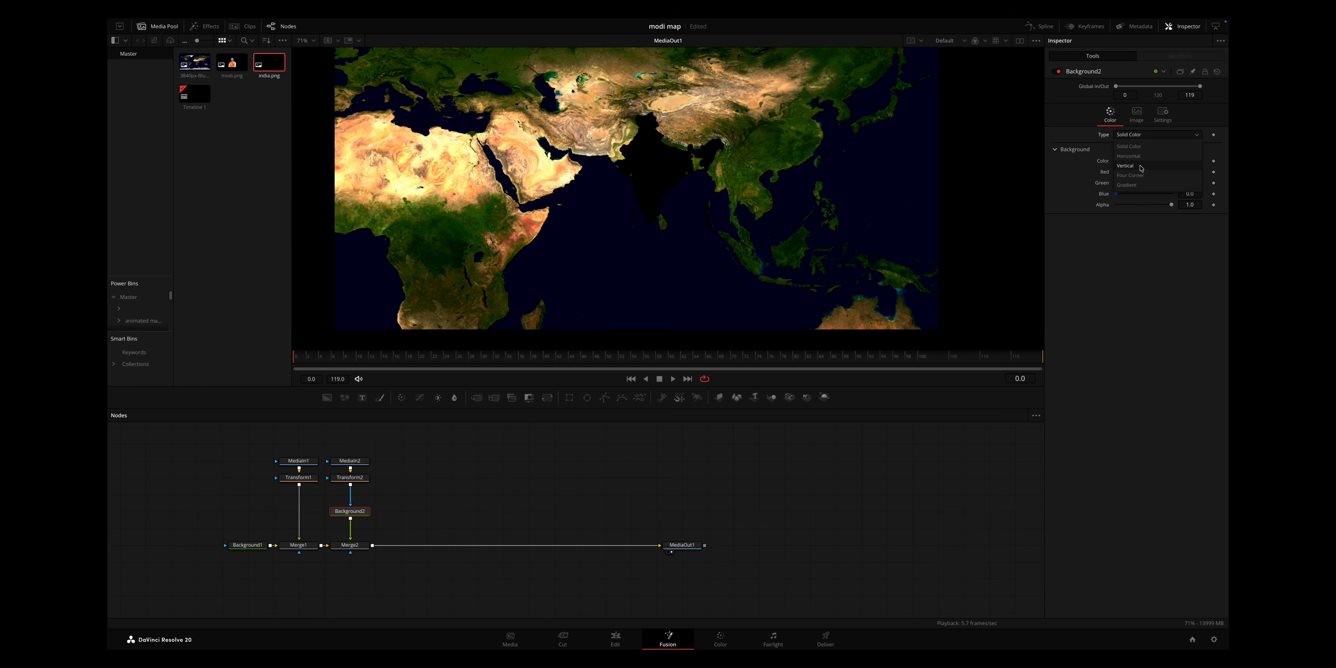
{"action": "left_click", "coordinate": [1135, 185]}
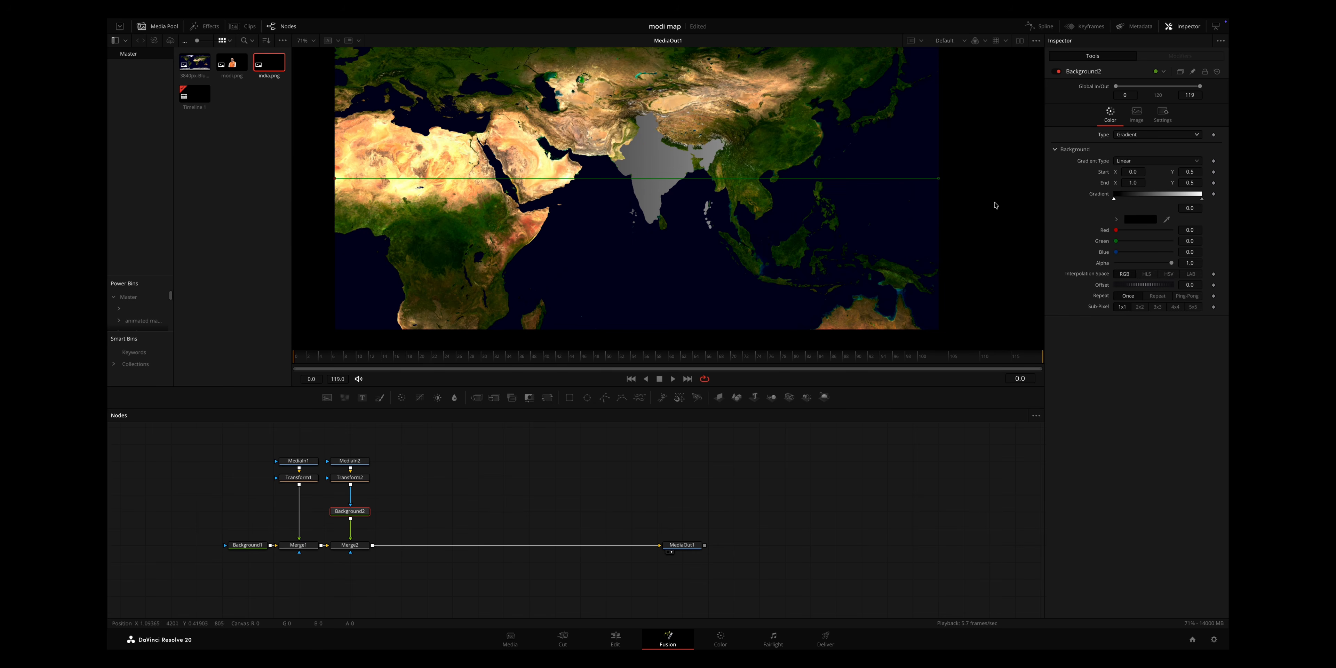
{"action": "double_click", "coordinate": [1115, 201]}
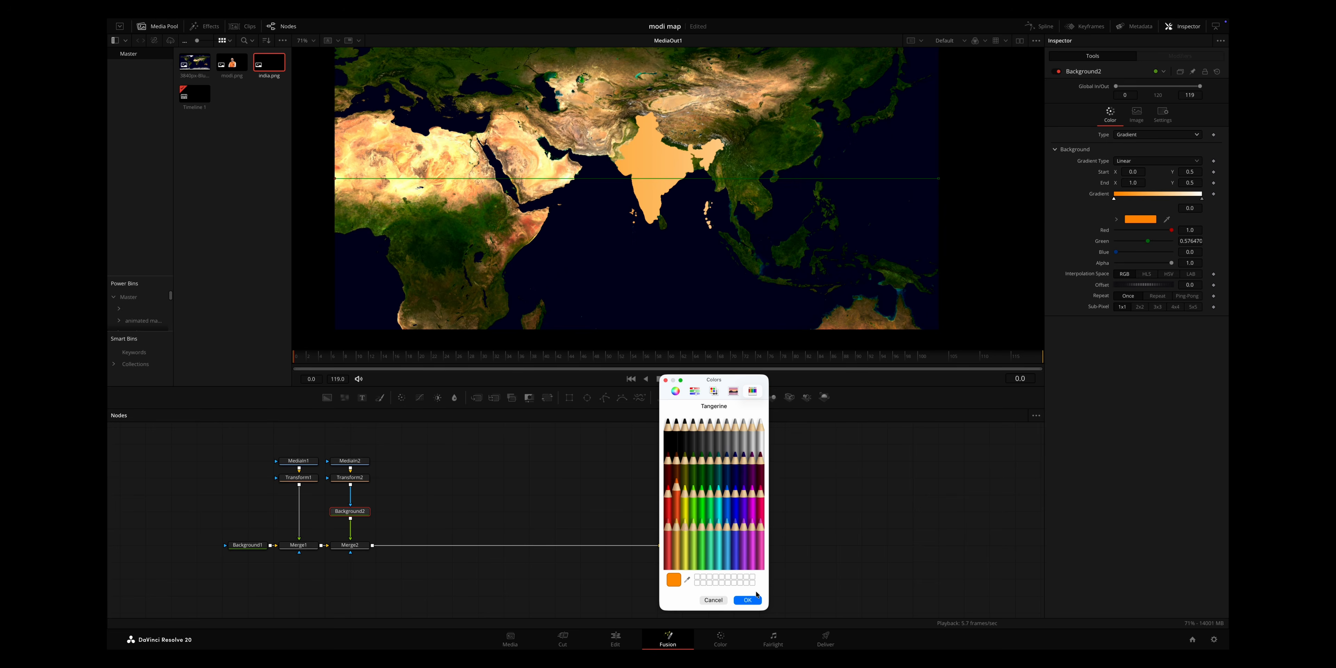
{"action": "left_click", "coordinate": [748, 600]}
Set the end color of the Background2 gradient to Strawberry and its offset to about 0.159.
{"action": "left_click", "coordinate": [1202, 200]}
{"action": "left_click", "coordinate": [1149, 221]}
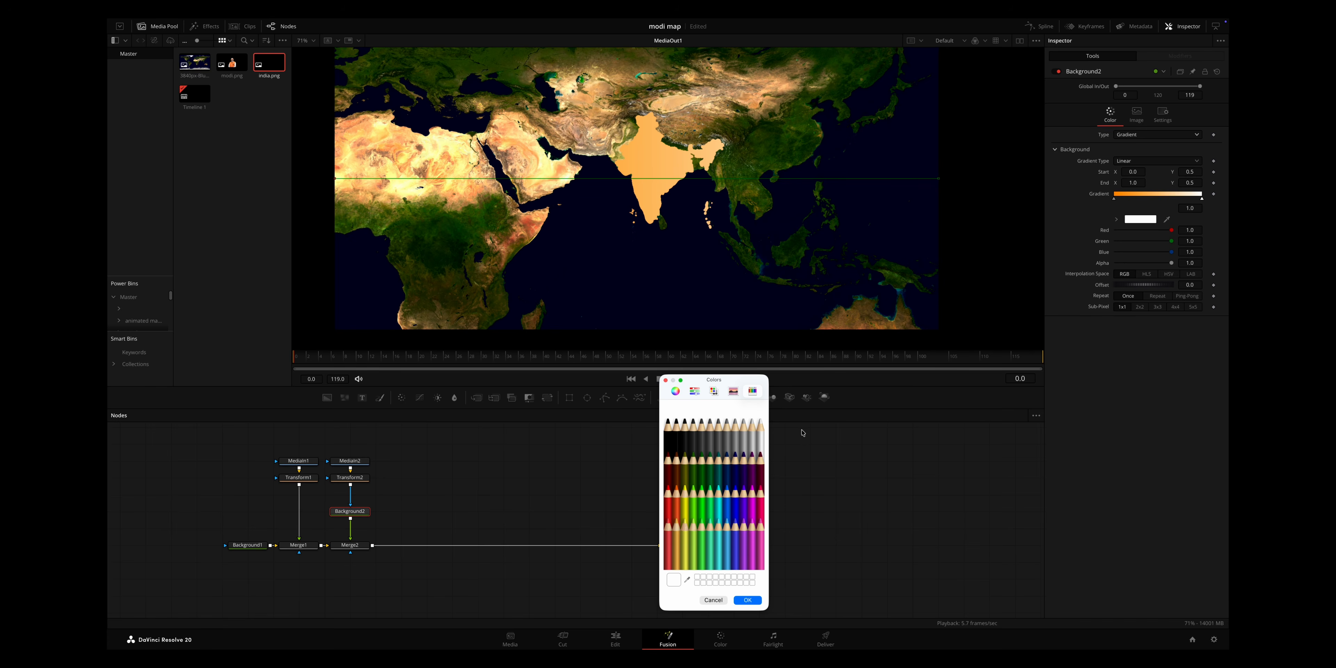
{"action": "left_click", "coordinate": [761, 494]}
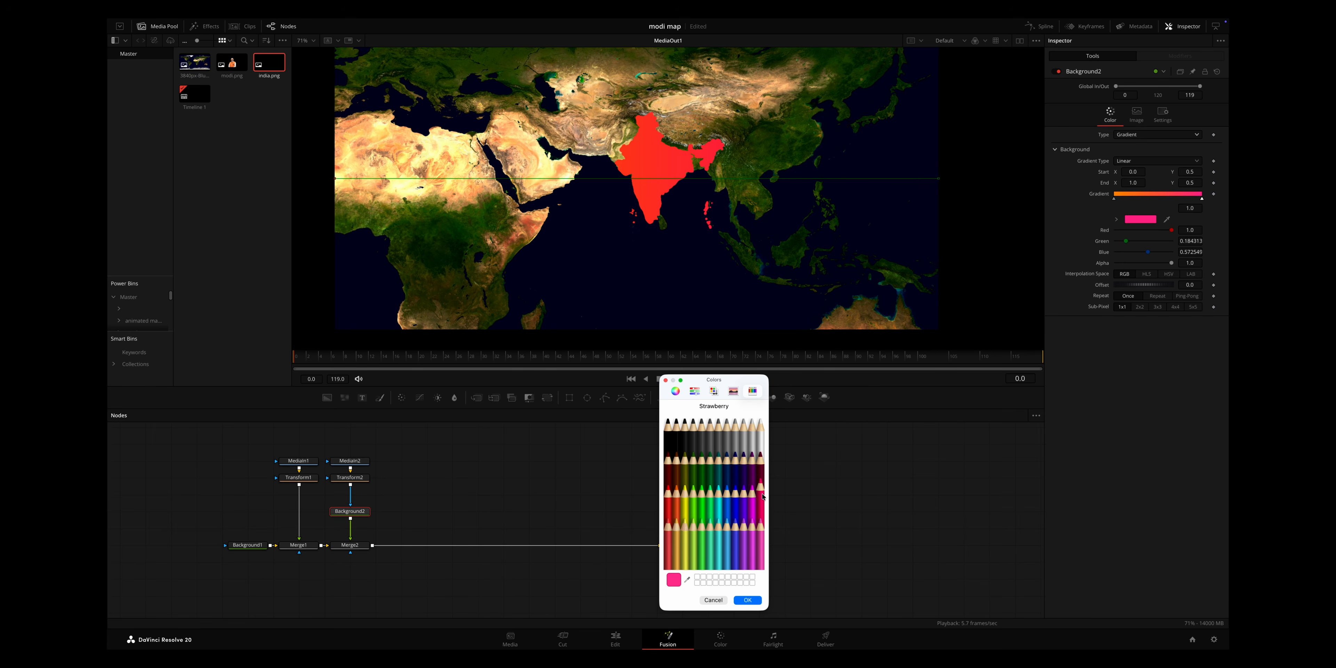
{"action": "left_click", "coordinate": [748, 600]}
{"action": "mouse_move", "coordinate": [1144, 285]}
{"action": "left_mouse_down"}
{"action": "mouse_move", "coordinate": [1116, 287]}
{"action": "mouse_move", "coordinate": [1155, 289]}
{"action": "left_mouse_up"}
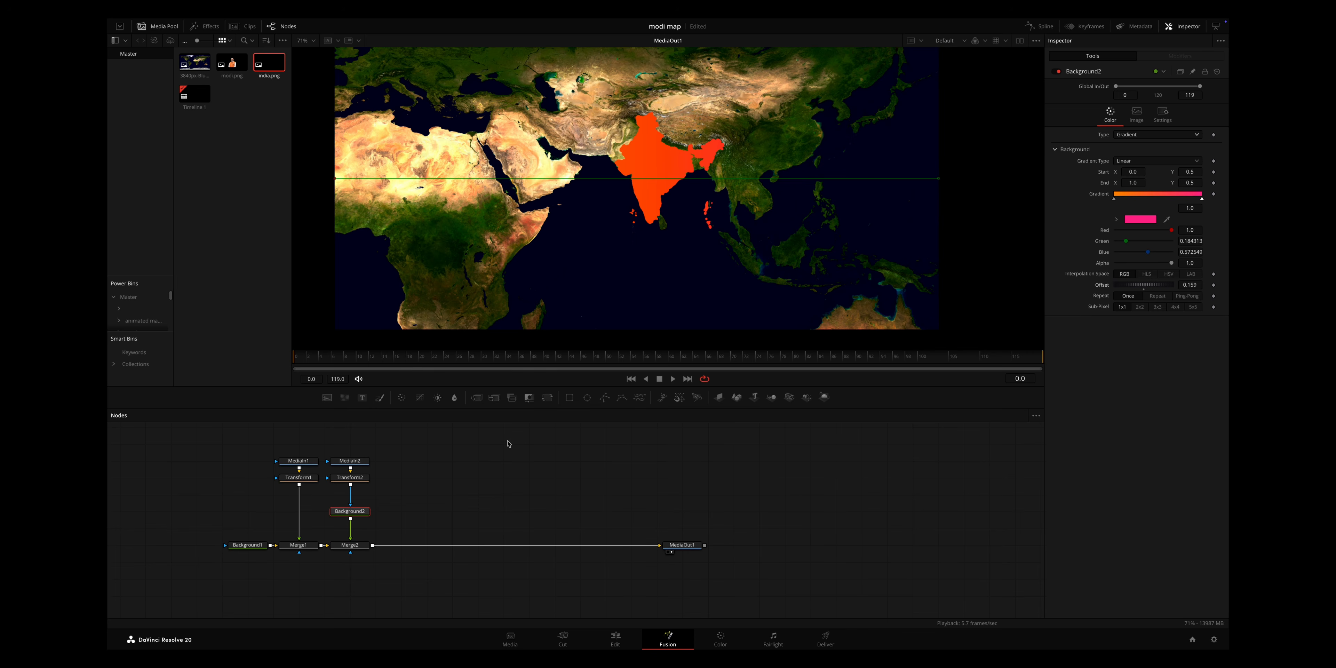
Move Background2 up beneath Transform2 and insert a Drop Shadow node after it.
{"action": "left_click_drag", "start_coordinate": [362, 511], "coordinate": [362, 494]}
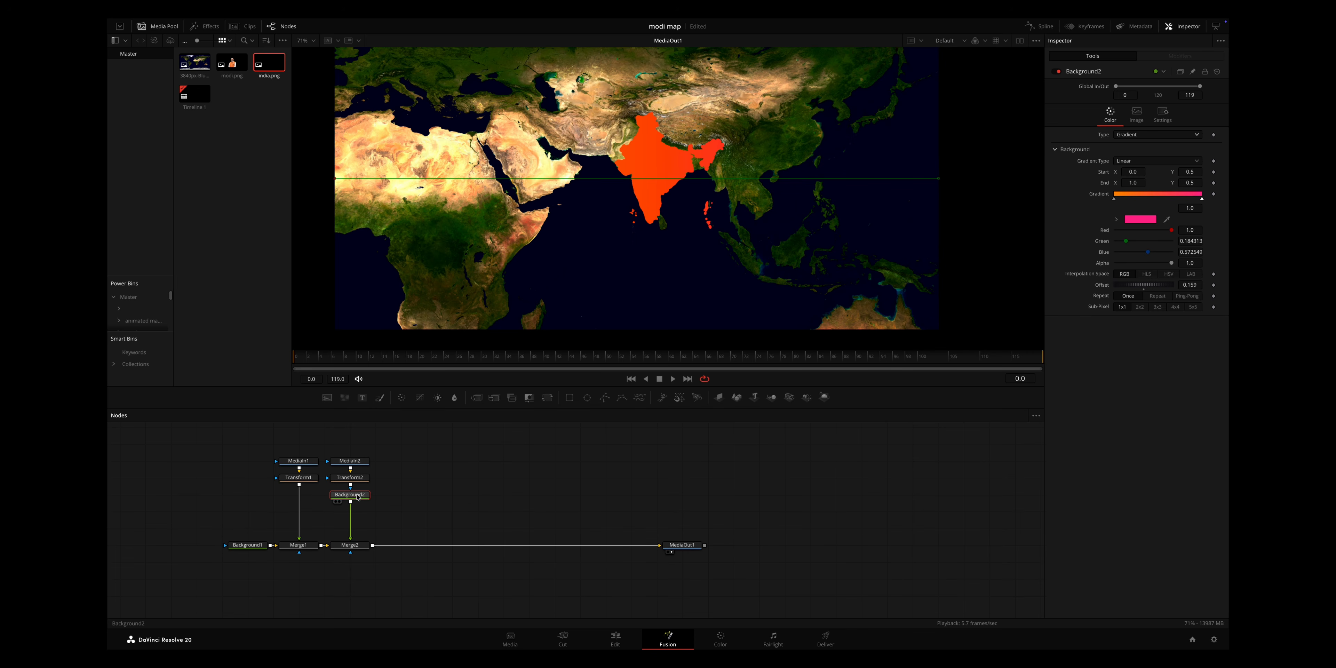
{"action": "key", "text": "shift+space"}
{"action": "type", "text": "TRAN"}
{"action": "key", "text": "BackSpace"}
{"action": "key", "text": "BackSpace"}
{"action": "key", "text": "BackSpace"}
{"action": "key", "text": "BackSpace"}
{"action": "type", "text": "DROP"}
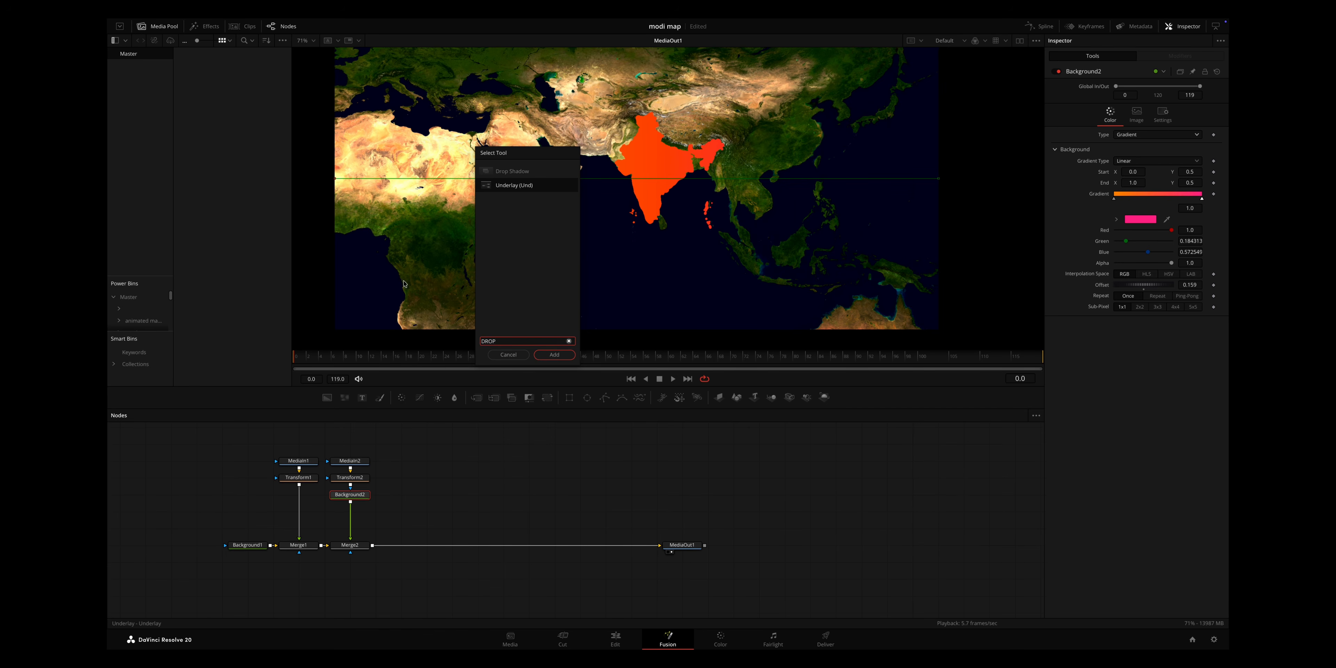
{"action": "left_click", "coordinate": [520, 173]}
{"action": "left_click", "coordinate": [555, 355]}
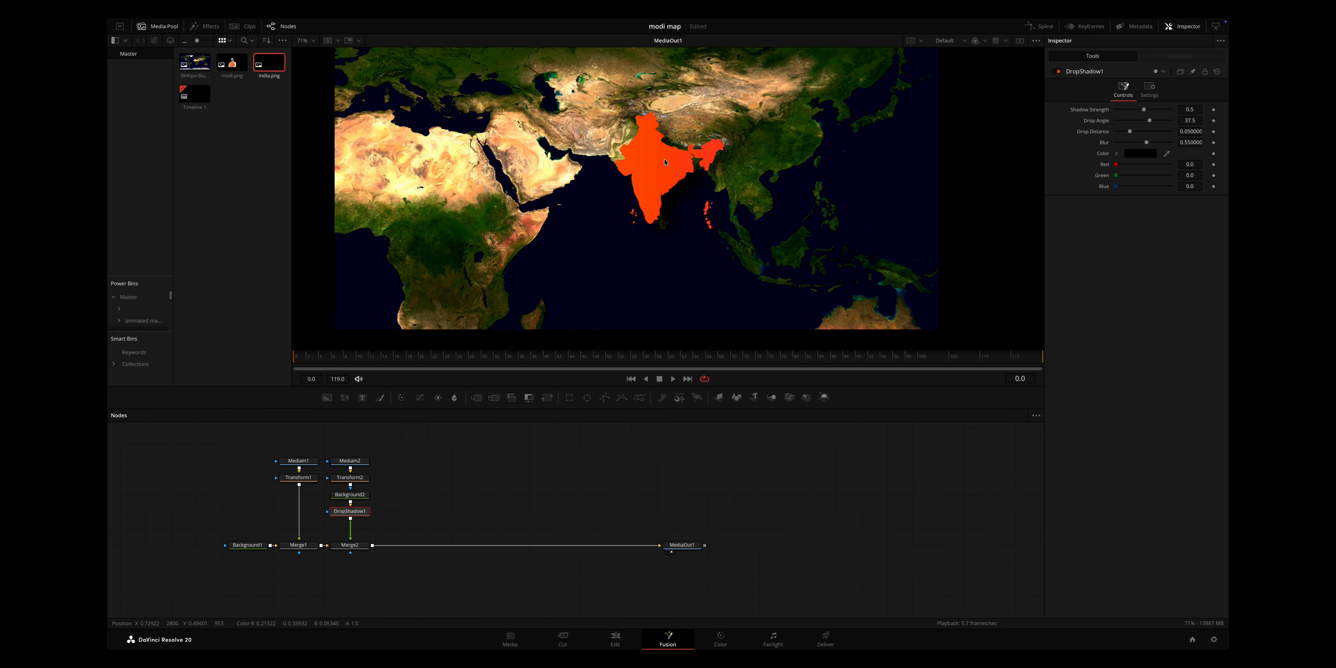
Set the drop shadow's strength to 1.0, angle to -59.0, distance to about 0.0094 and blur to 0.48.
{"action": "left_click_drag", "start_coordinate": [1144, 111], "coordinate": [1118, 138]}
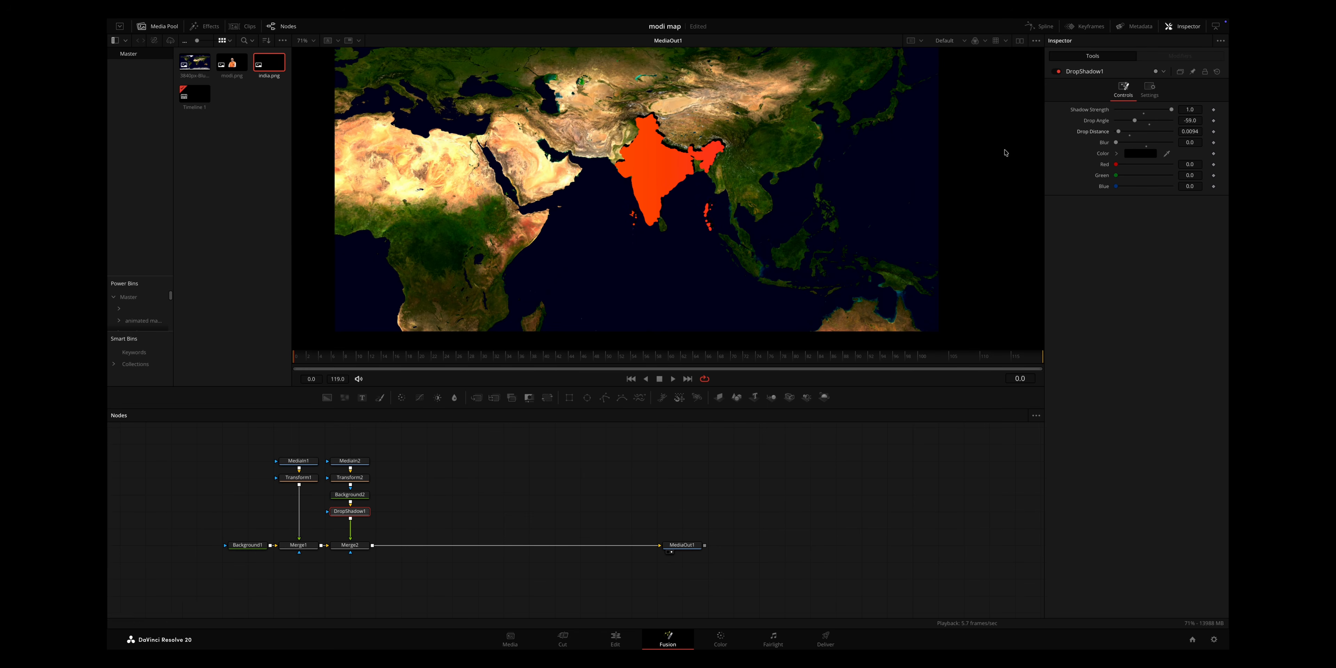
{"action": "left_click_drag", "start_coordinate": [1116, 145], "coordinate": [1145, 147]}
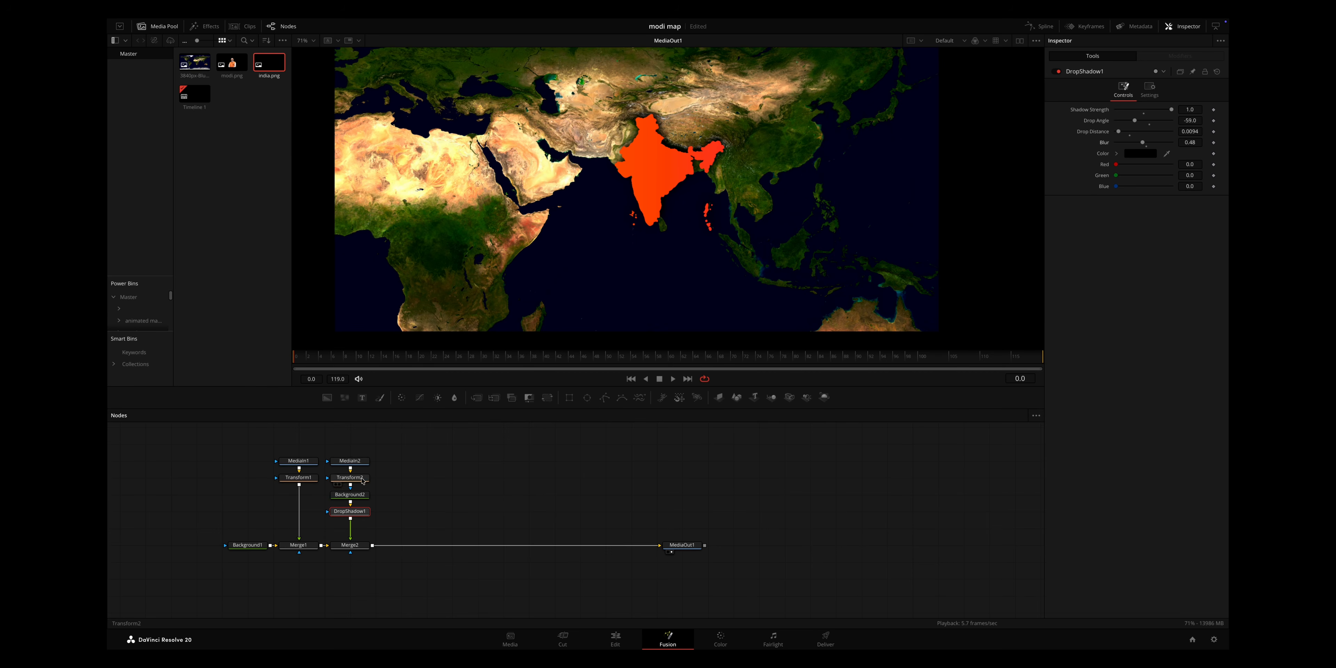
Set the apply mode of Merge2 to Multiply so the India shape blends with the map.
{"action": "left_click", "coordinate": [352, 549]}
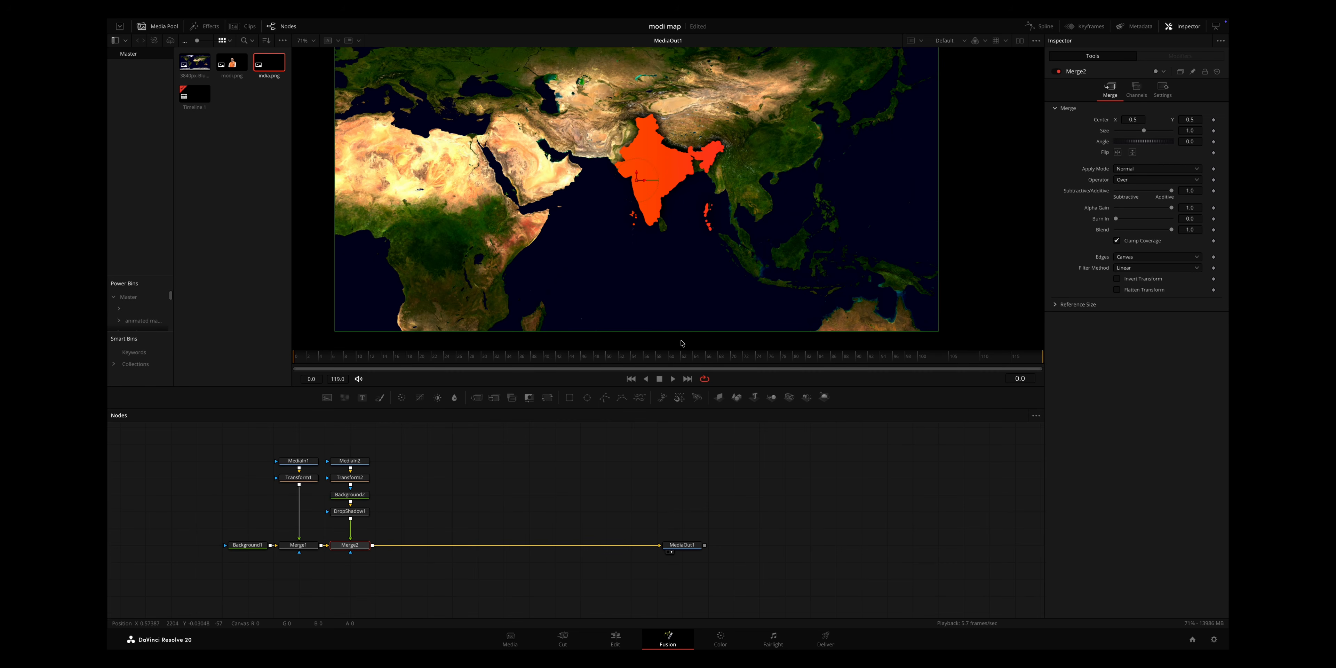
{"action": "left_click", "coordinate": [1142, 169]}
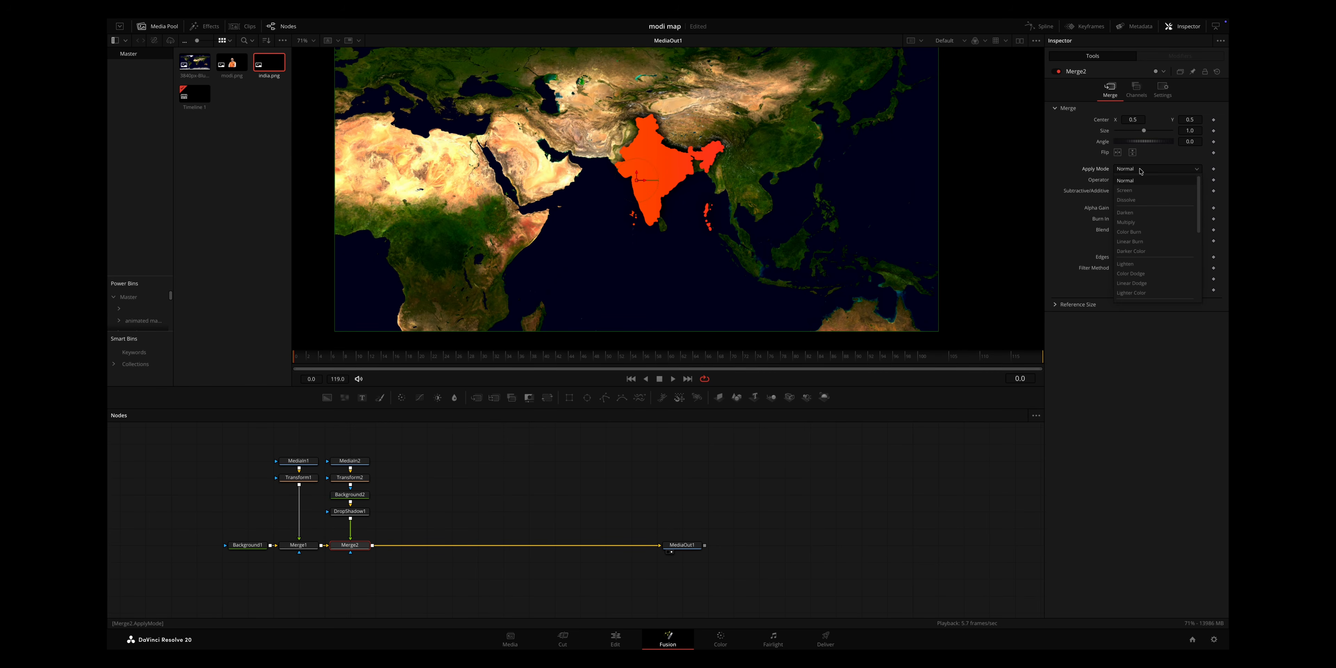
{"action": "left_click", "coordinate": [1134, 223]}
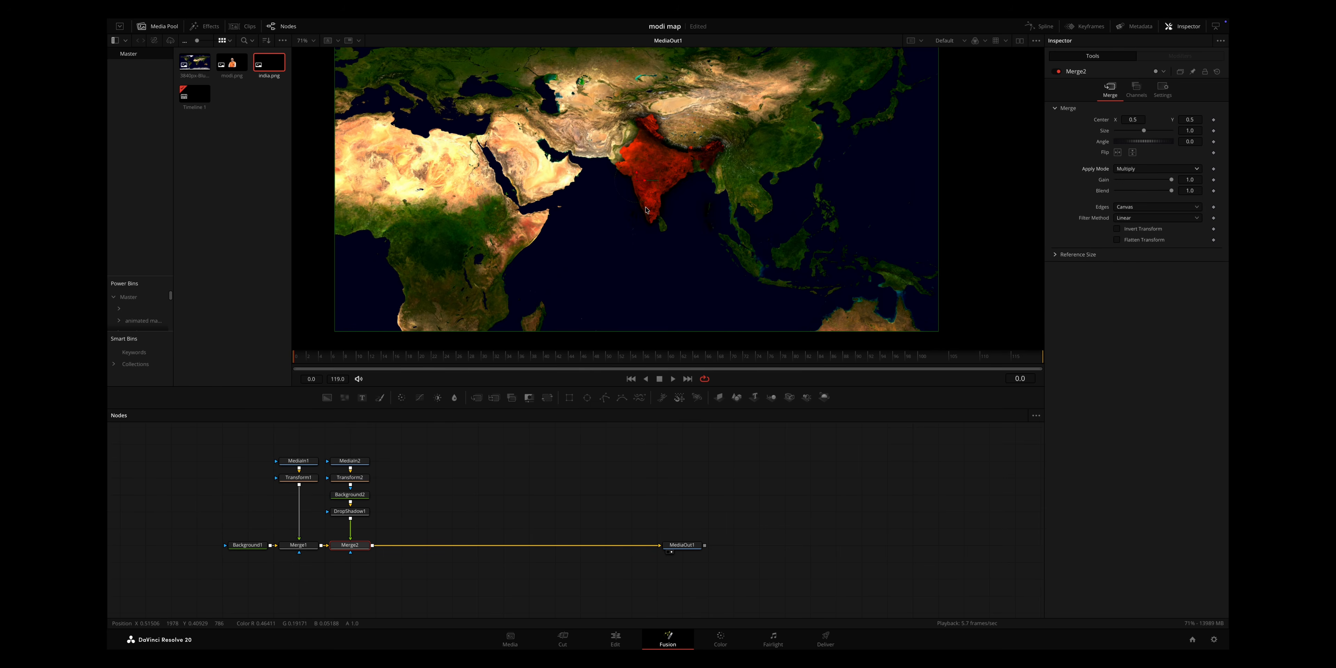
{"action": "left_click", "coordinate": [502, 461]}
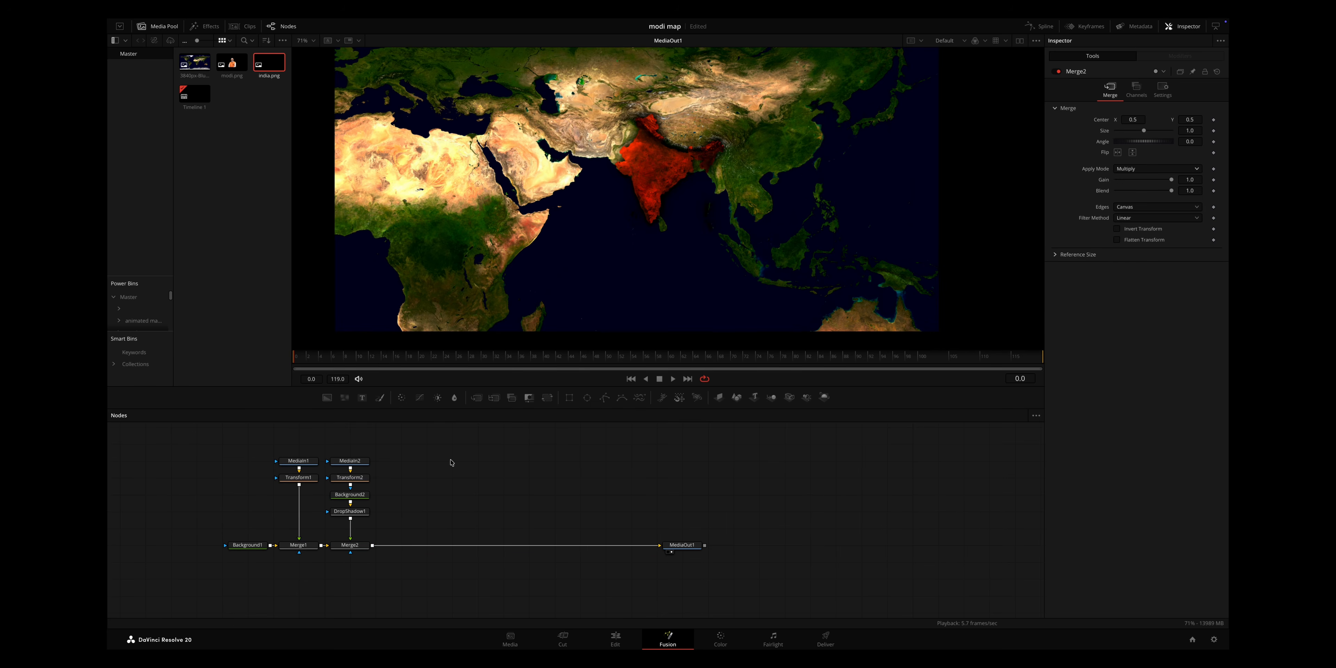
Move MediaOut1 farther from Merge2 and paste a copy of the MediaIn2 and Transform2 nodes beside the originals.
{"action": "left_click_drag", "start_coordinate": [680, 545], "coordinate": [757, 546]}
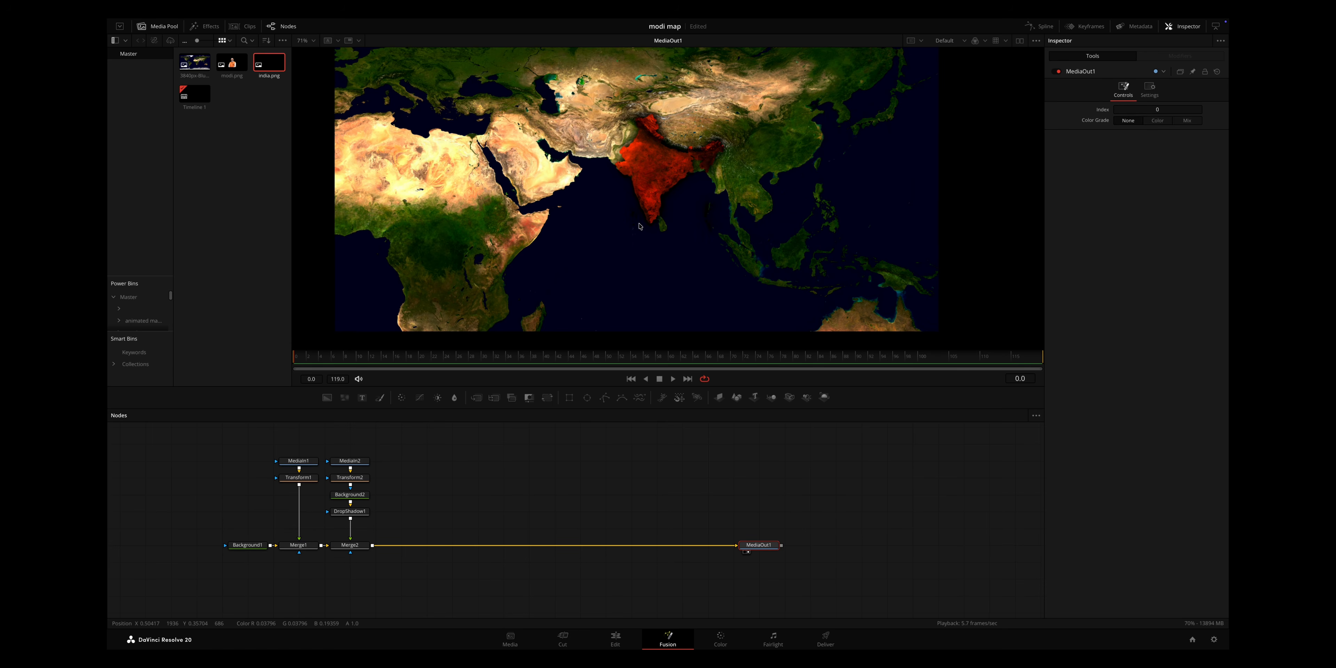
{"action": "left_click", "coordinate": [418, 460]}
{"action": "left_click_drag", "start_coordinate": [348, 447], "coordinate": [371, 481]}
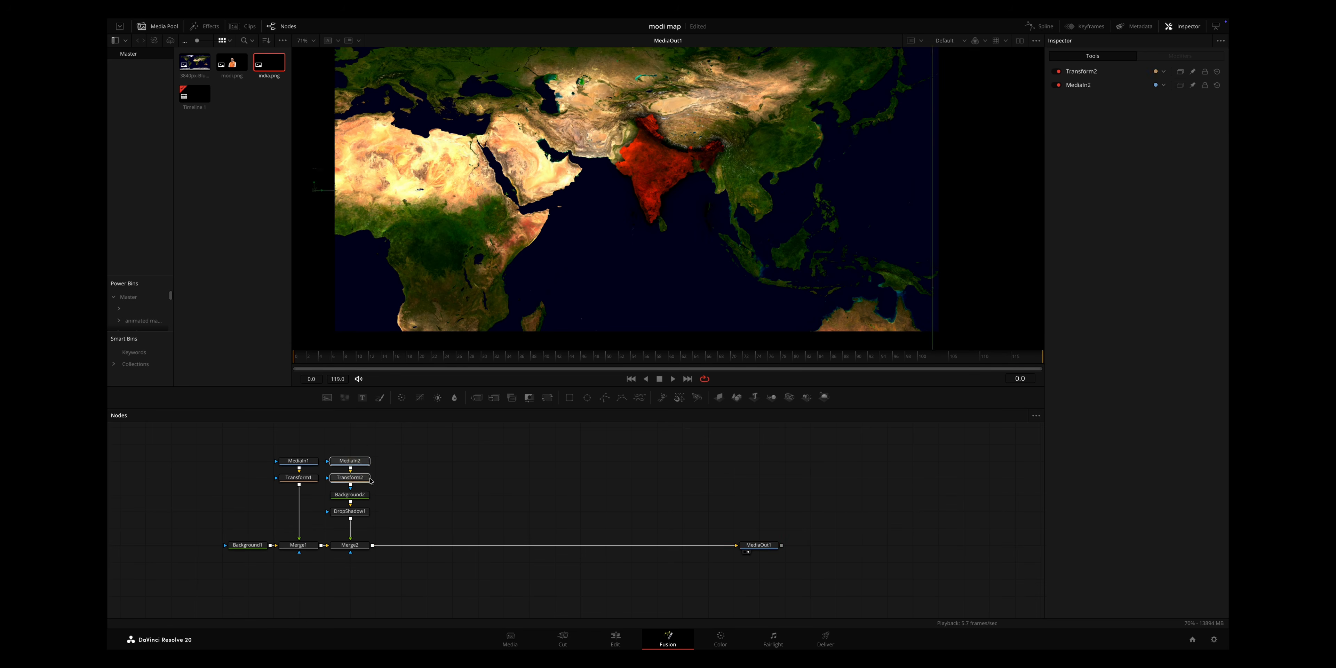
{"action": "left_click", "coordinate": [421, 458]}
{"action": "key", "text": "ctrl+v"}
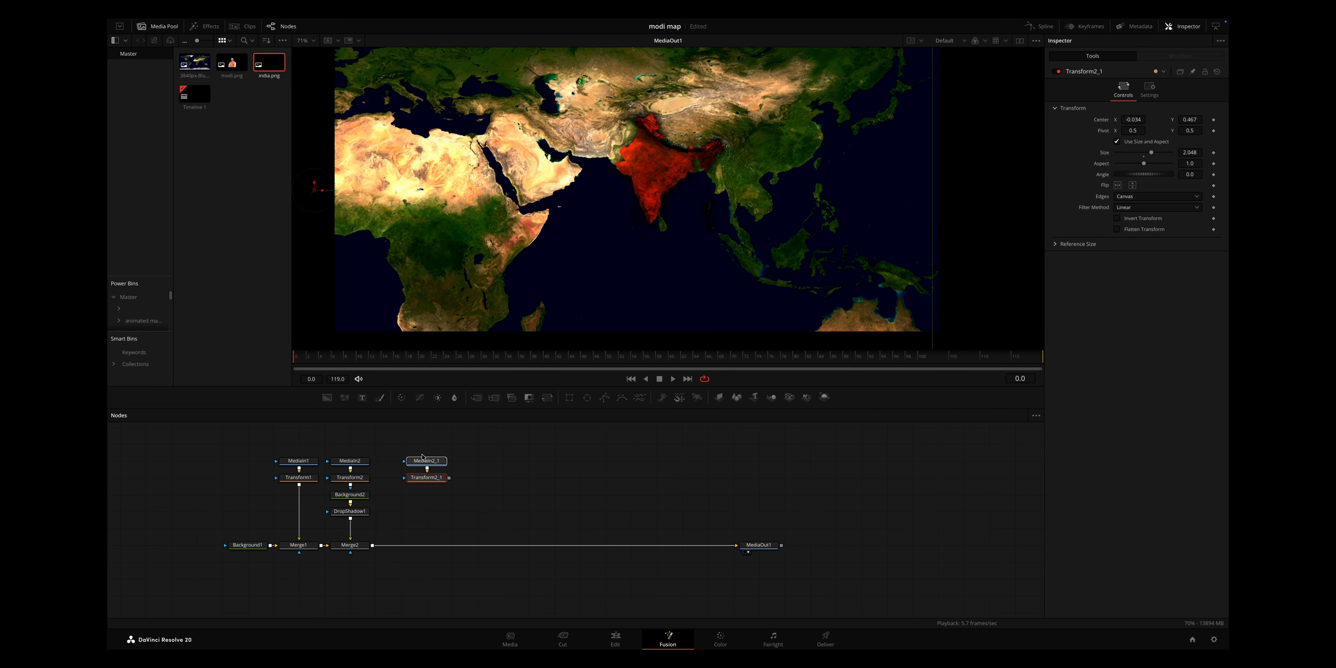
Find the Outer Stroke effect among the templates and add it after Transform2_1.
{"action": "left_click", "coordinate": [429, 480]}
{"action": "left_click", "coordinate": [213, 28]}
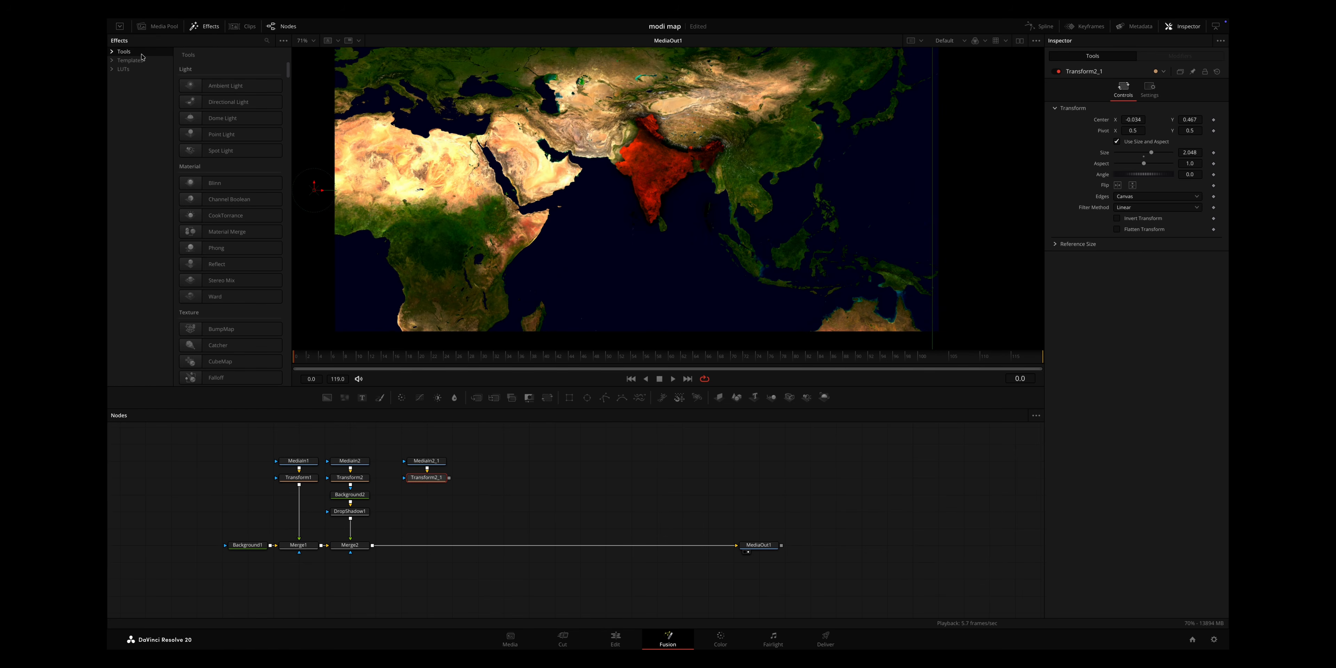
{"action": "left_click", "coordinate": [119, 61]}
{"action": "left_click", "coordinate": [267, 40]}
{"action": "type", "text": "OUT"}
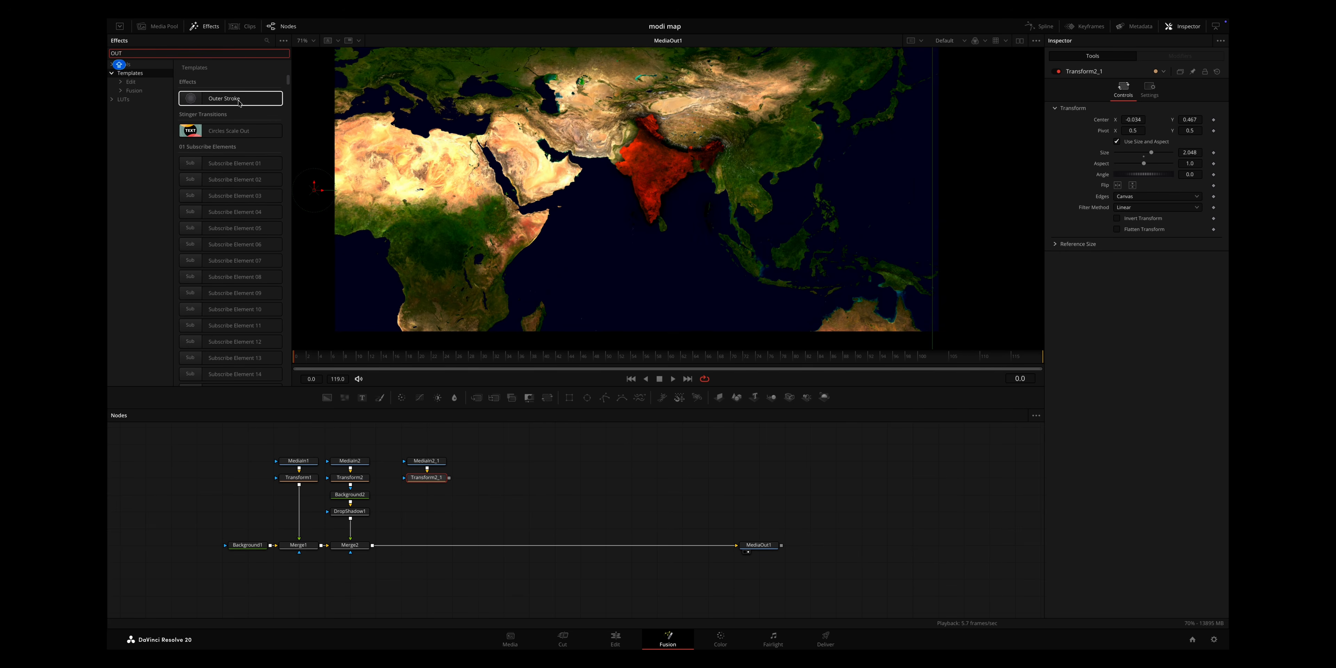
{"action": "left_click", "coordinate": [239, 98]}
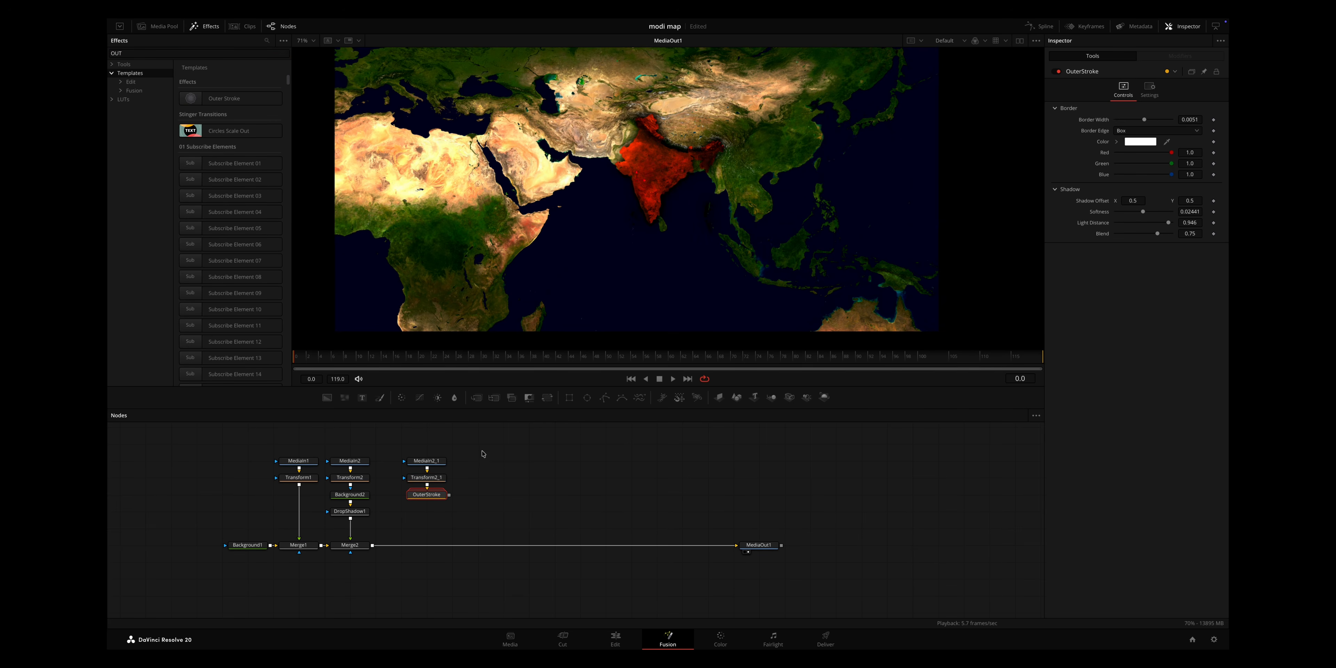
Merge the OuterStroke output over Merge2 and set the stroke's border width to about 0.00118.
{"action": "left_click_drag", "start_coordinate": [449, 497], "coordinate": [376, 541]}
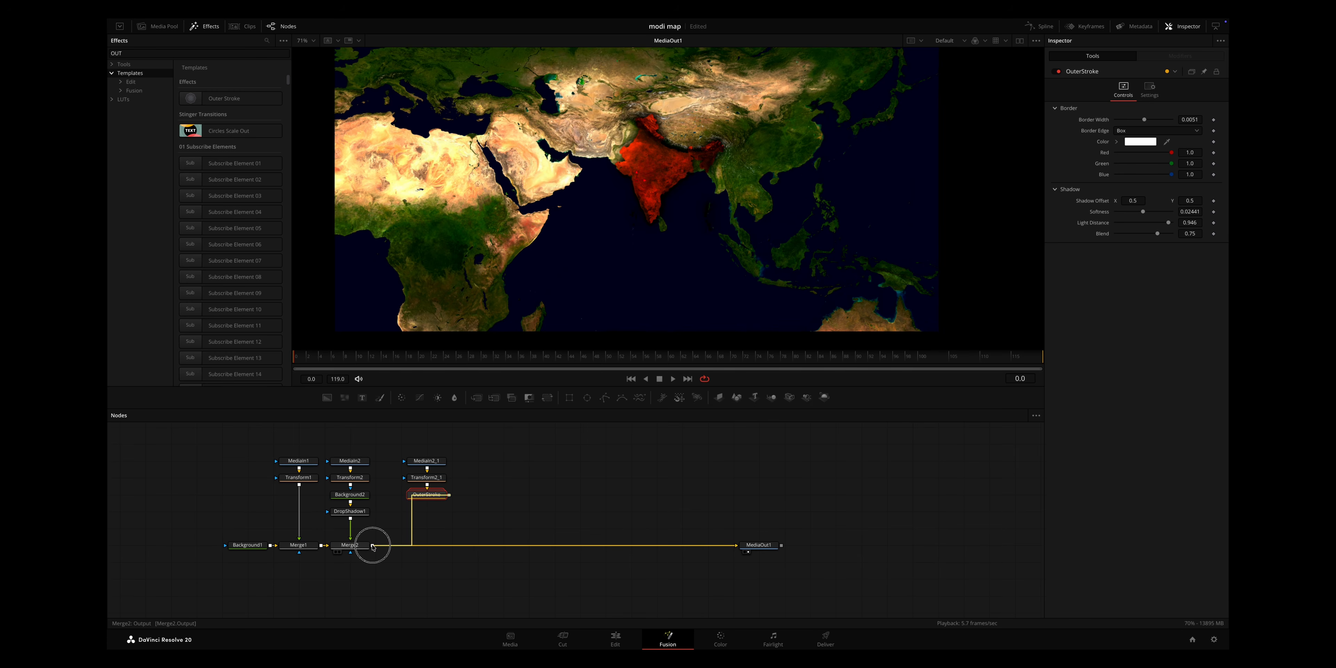
{"action": "left_click_drag", "start_coordinate": [372, 546], "coordinate": [373, 546]}
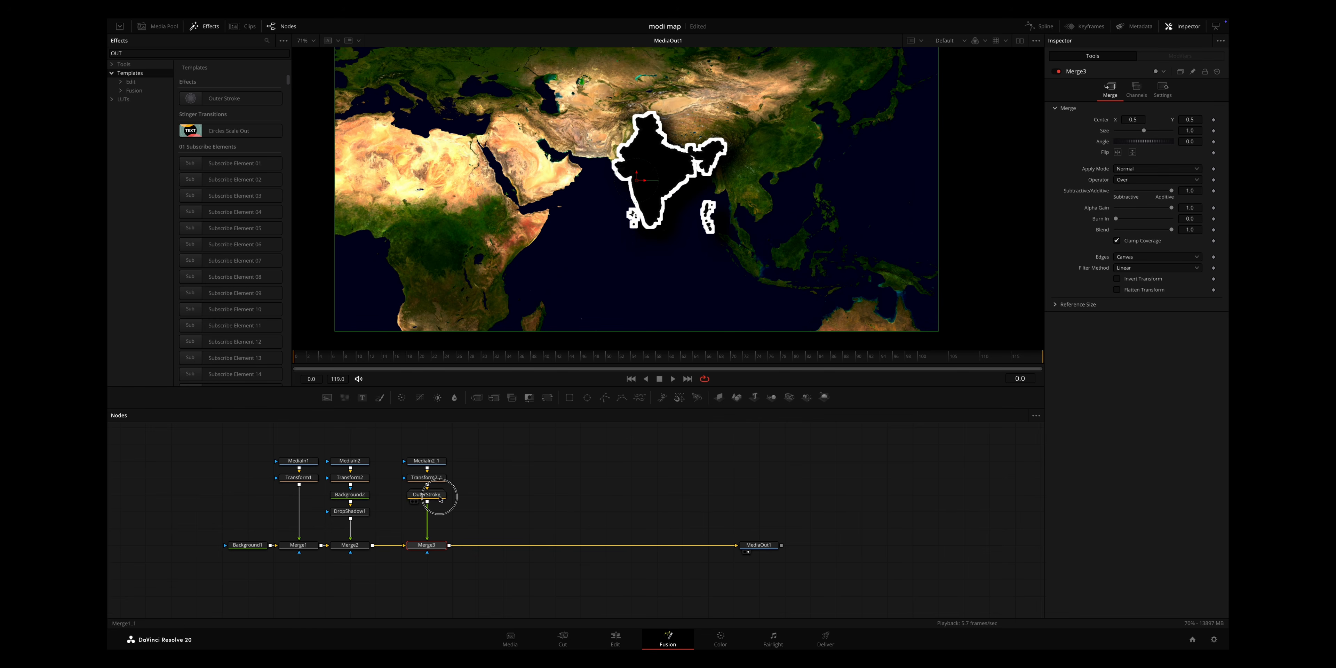
{"action": "left_click", "coordinate": [426, 495]}
{"action": "left_click_drag", "start_coordinate": [1145, 121], "coordinate": [1123, 123]}
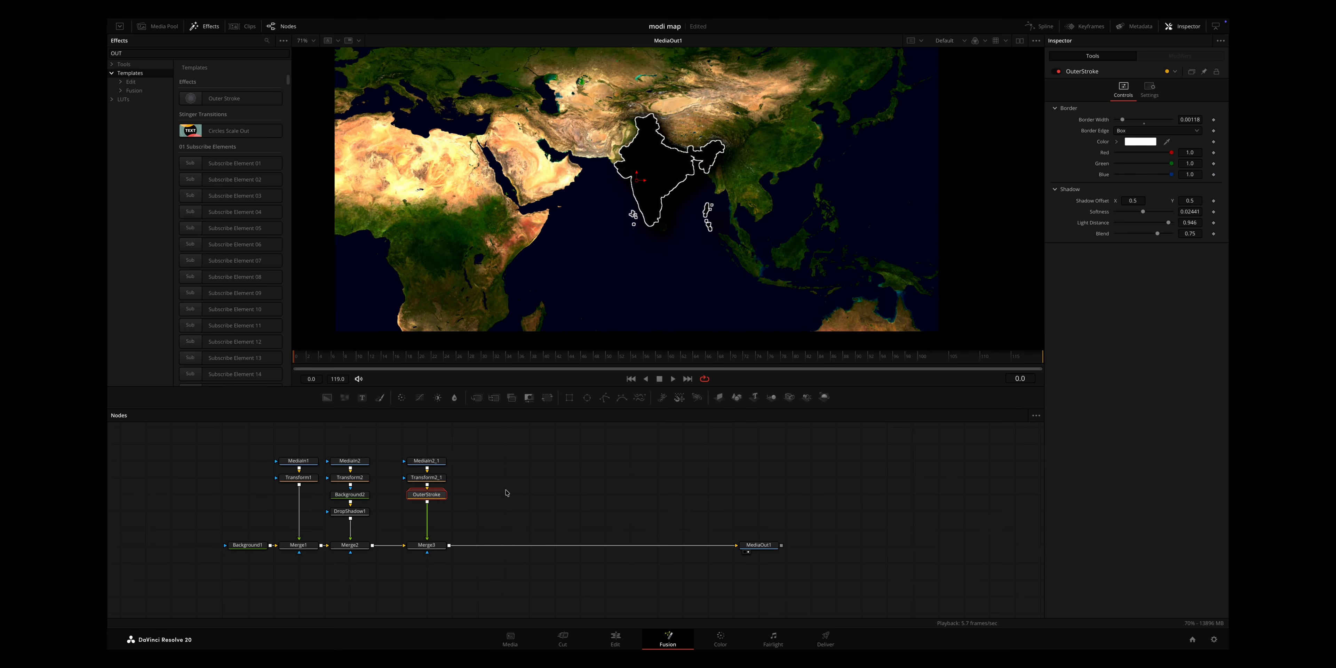
Insert a Luma Keyer node between OuterStroke and Merge3.
{"action": "key", "text": "shift+space"}
{"action": "type", "text": "LUM"}
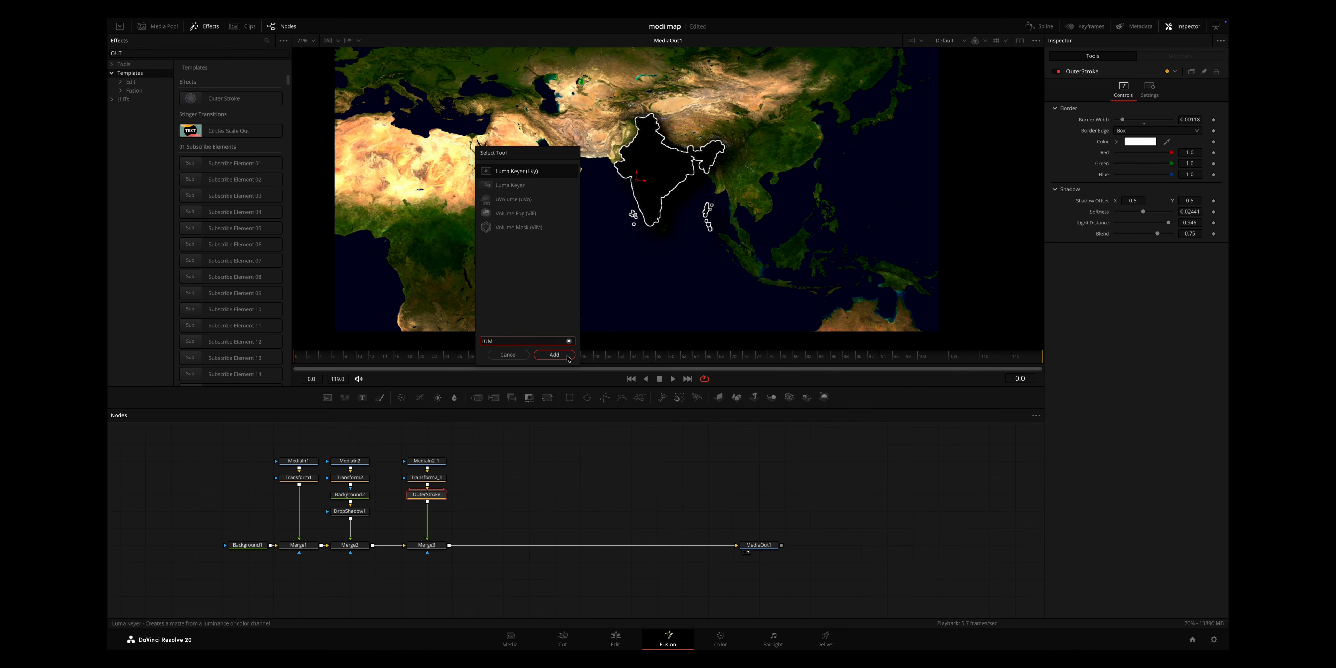
{"action": "left_click", "coordinate": [554, 355]}
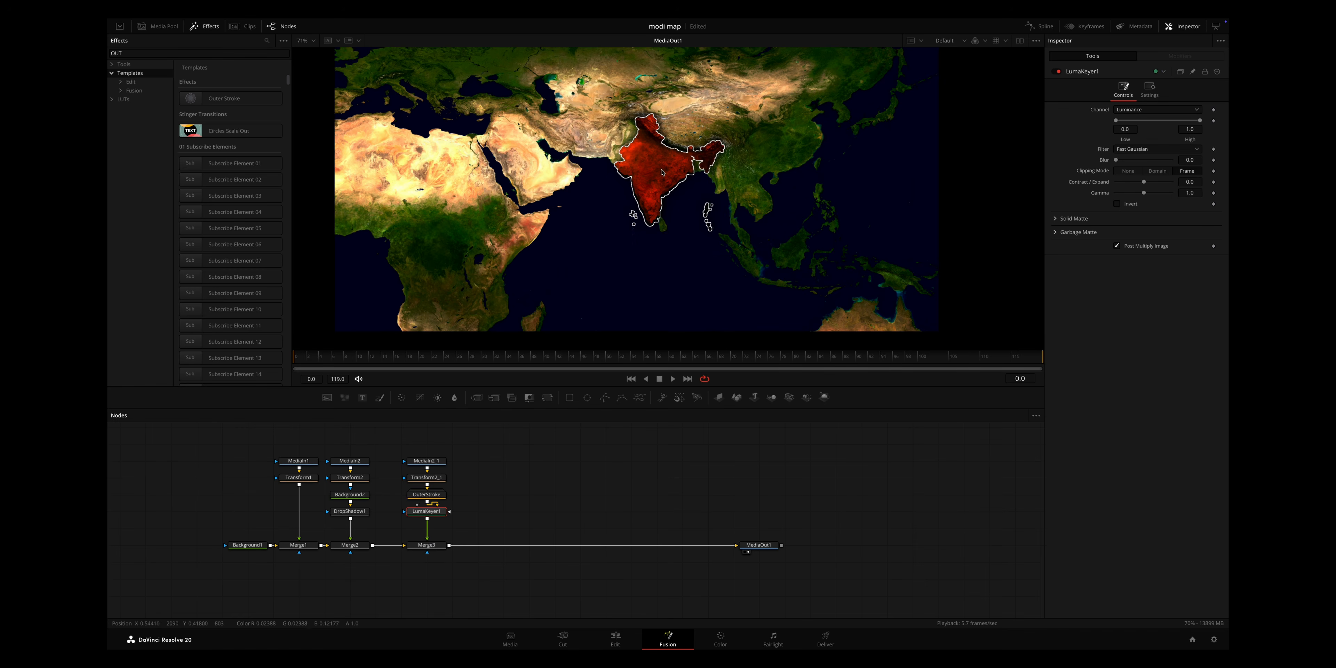
Start animating Merge2's blend around frame 20 with a value of 0.0.
{"action": "left_click_drag", "start_coordinate": [444, 358], "coordinate": [270, 358]}
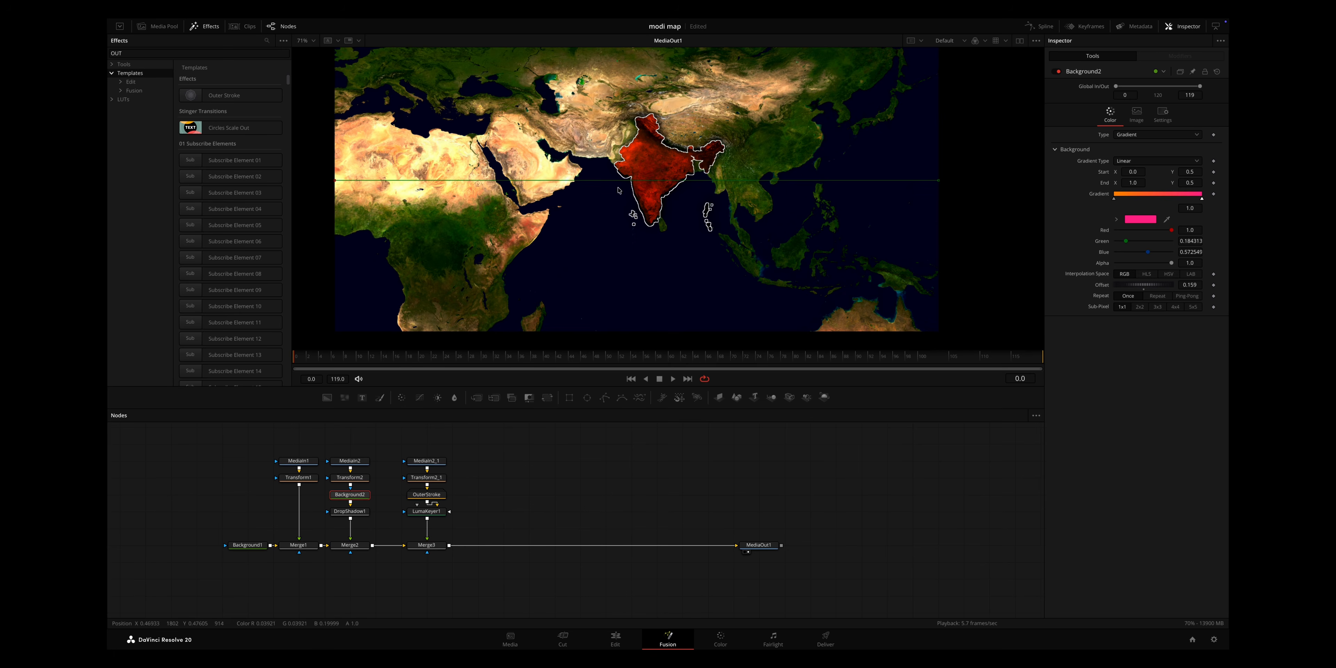
{"action": "left_click", "coordinate": [362, 547]}
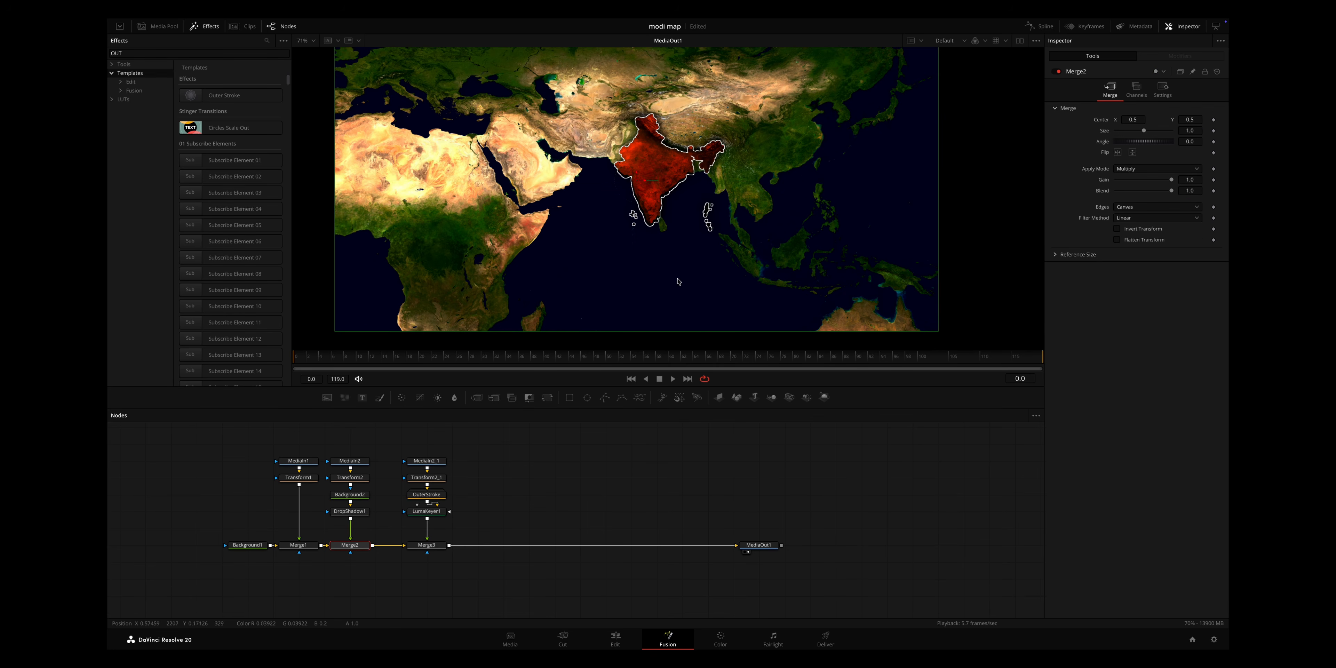
{"action": "left_click", "coordinate": [444, 357]}
{"action": "left_click_drag", "start_coordinate": [450, 361], "coordinate": [420, 358]}
{"action": "left_click", "coordinate": [1213, 191]}
{"action": "left_click_drag", "start_coordinate": [1172, 192], "coordinate": [1014, 190]}
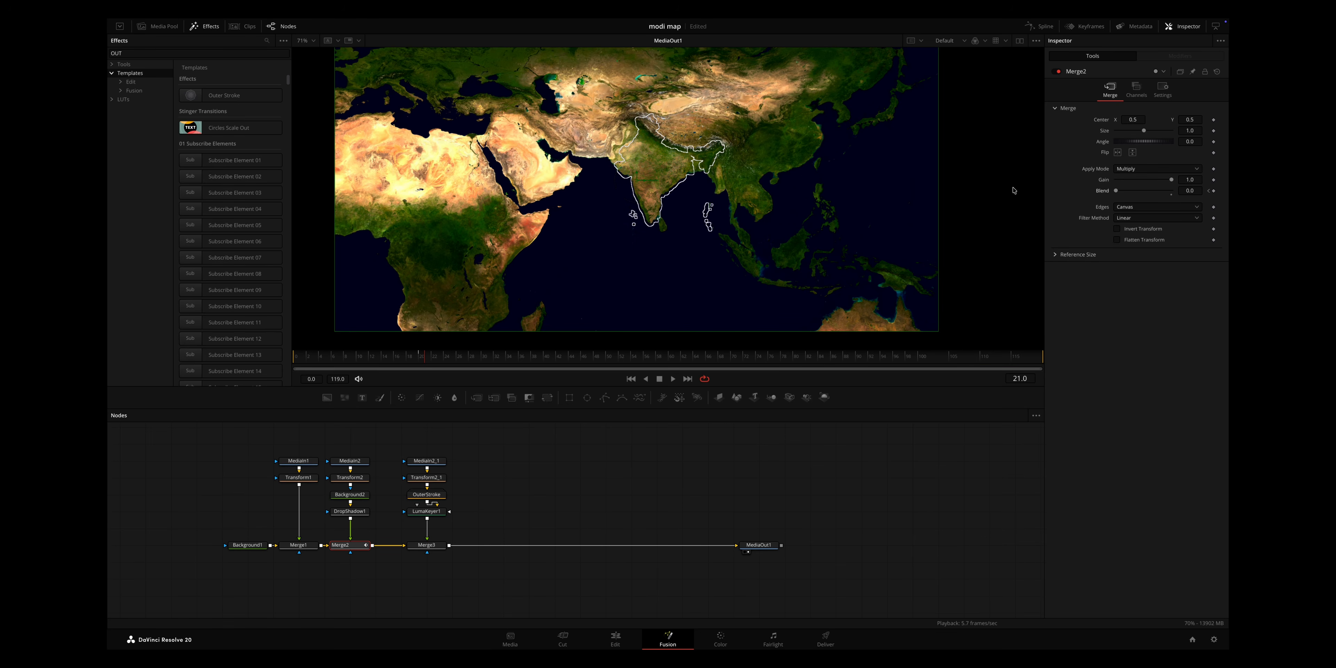
Keyframe Merge2's blend frame by frame, alternating between 0 and partial values and reaching 1.0 at frame 31.
{"action": "left_click_drag", "start_coordinate": [1116, 191], "coordinate": [1046, 196]}
{"action": "left_click_drag", "start_coordinate": [1124, 192], "coordinate": [1228, 200]}
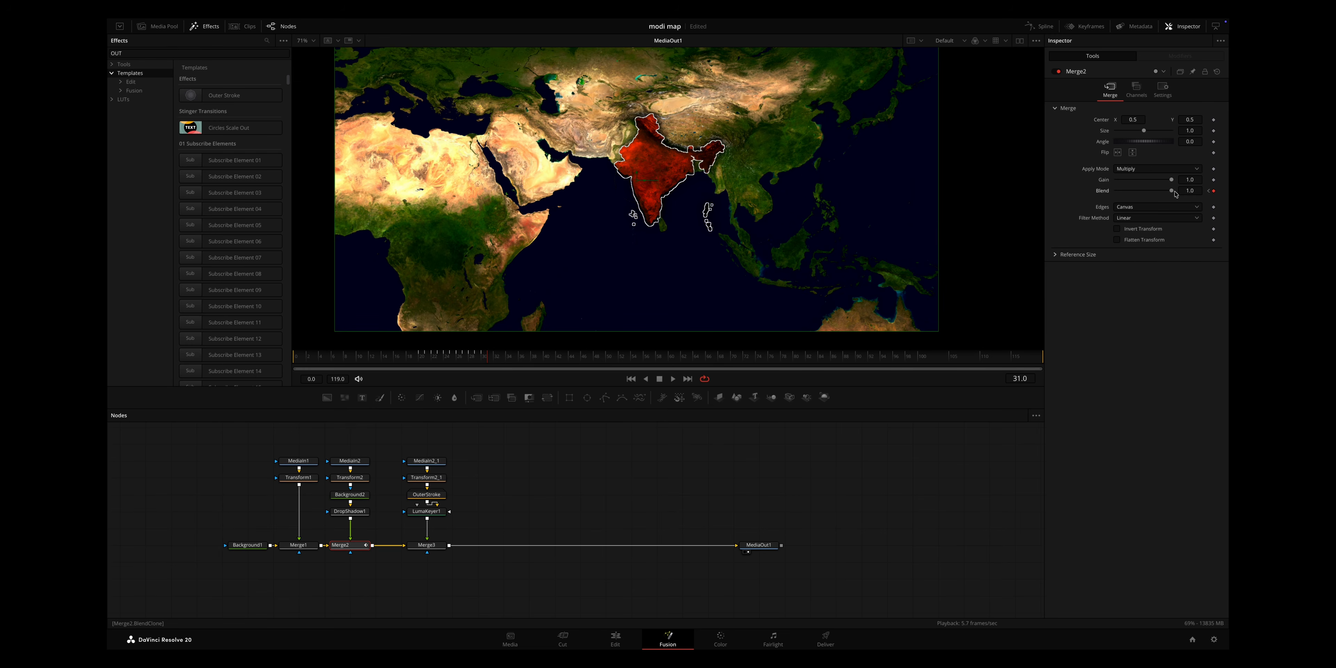
{"action": "left_click_drag", "start_coordinate": [462, 358], "coordinate": [490, 360]}
Connect Merge3's blend to Merge2's blend animation and scrub the flicker frames to check the outline.
{"action": "left_click", "coordinate": [427, 545]}
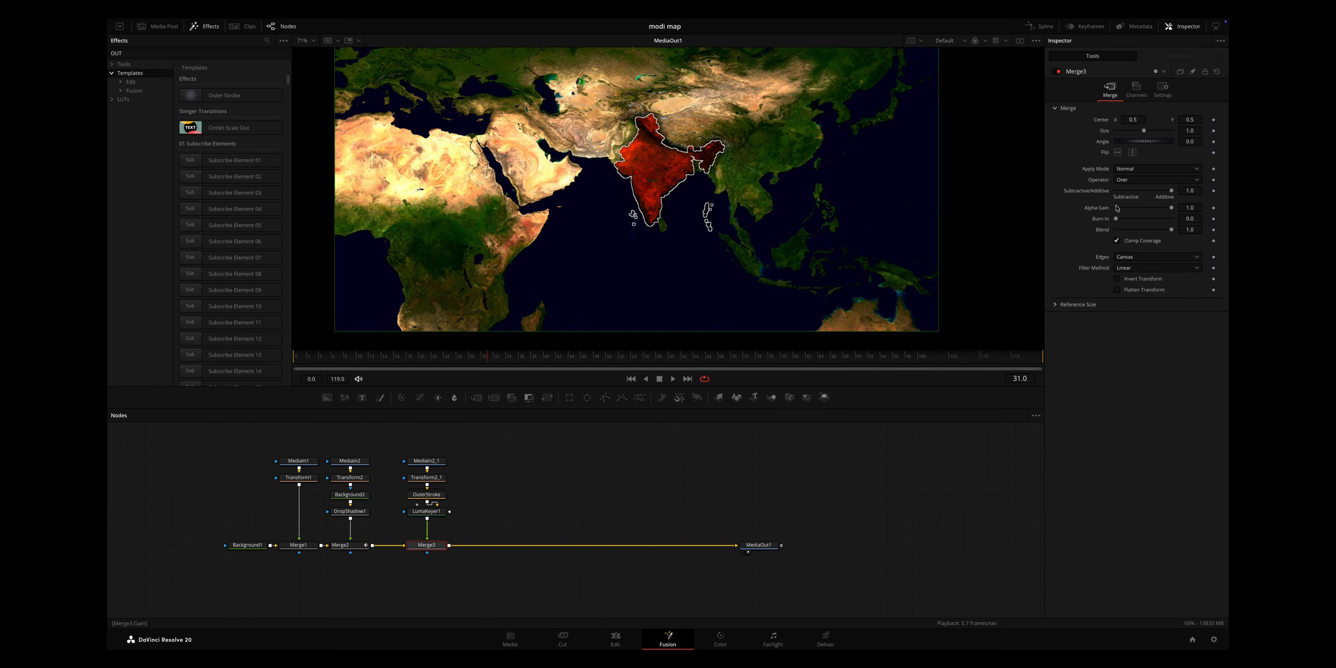
{"action": "right_click", "coordinate": [1105, 232]}
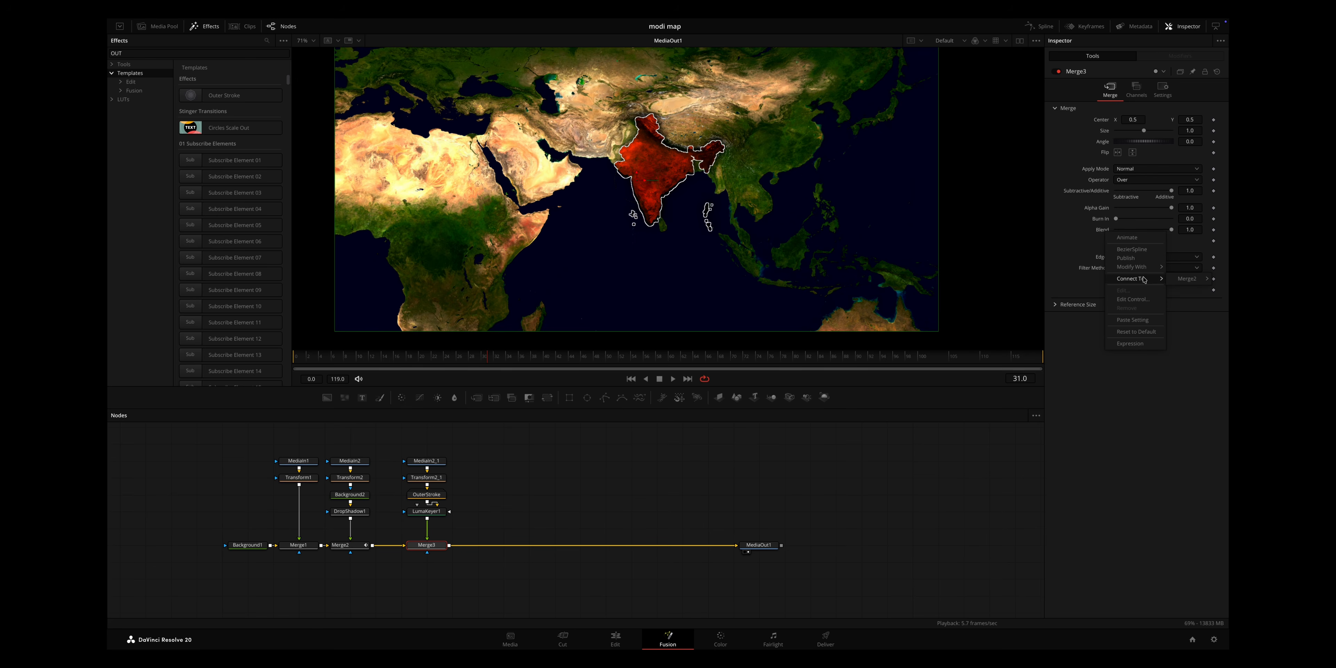
{"action": "left_click", "coordinate": [1155, 280]}
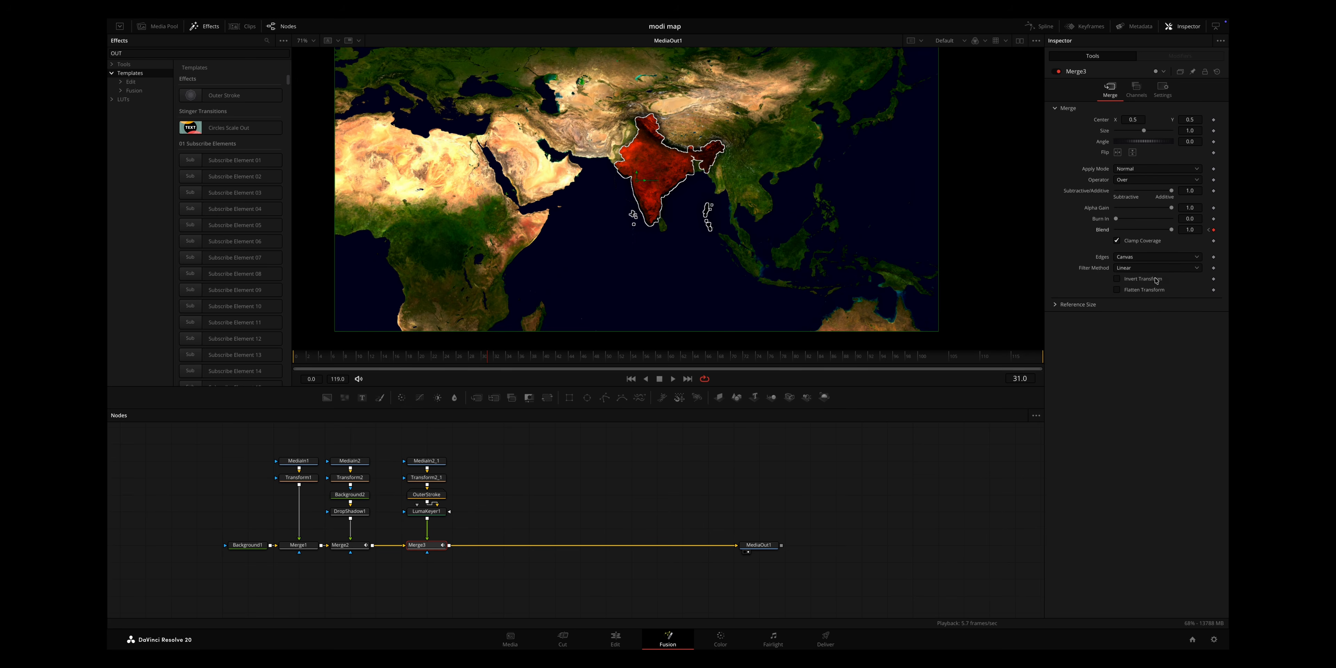
{"action": "left_click", "coordinate": [480, 358]}
{"action": "mouse_move", "coordinate": [480, 361]}
{"action": "left_mouse_down"}
{"action": "mouse_move", "coordinate": [414, 355]}
{"action": "mouse_move", "coordinate": [485, 363]}
{"action": "left_mouse_up"}
{"action": "left_click", "coordinate": [502, 479]}
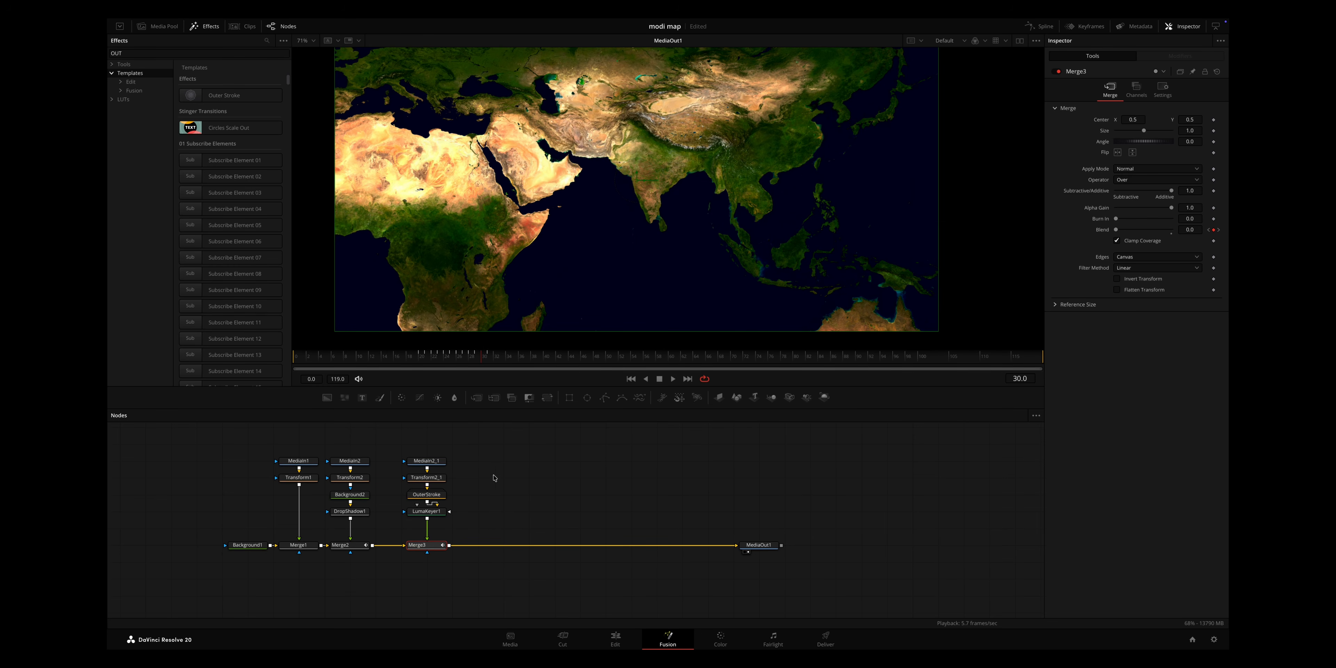
Show Merge2's blend curve in the Spline editor, fit it in view and smooth all of its keyframes.
{"action": "left_click", "coordinate": [366, 551]}
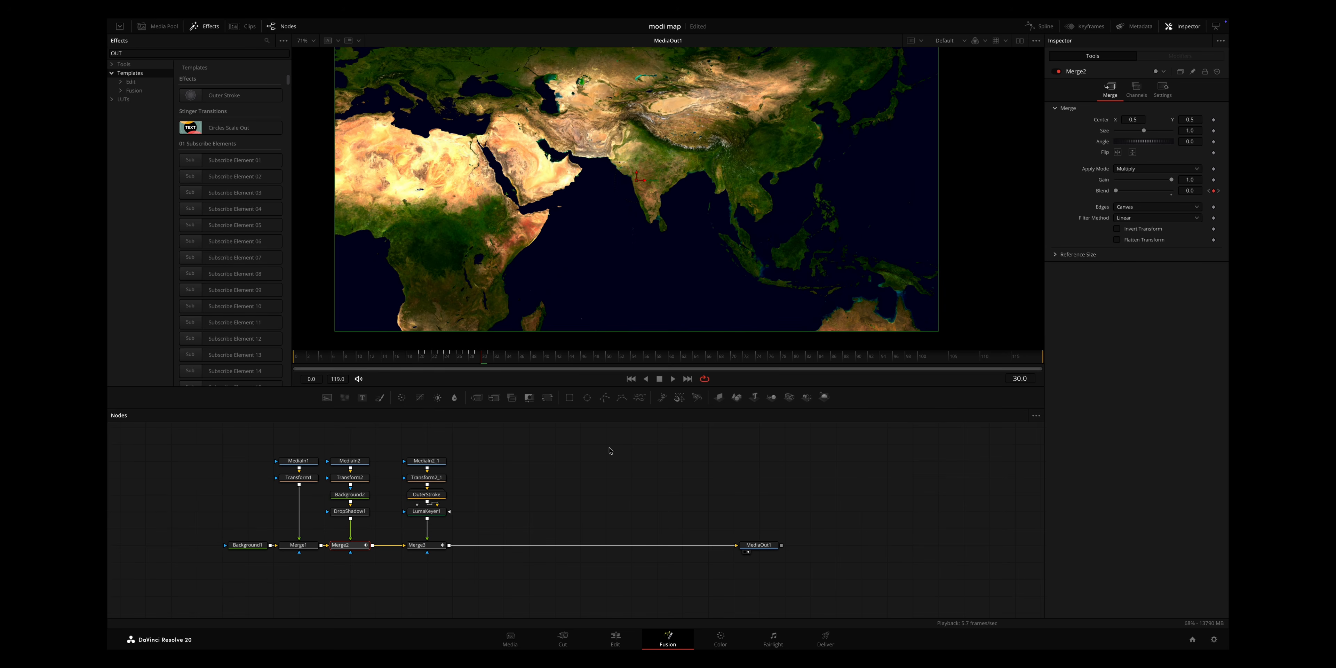
{"action": "left_click", "coordinate": [1039, 26]}
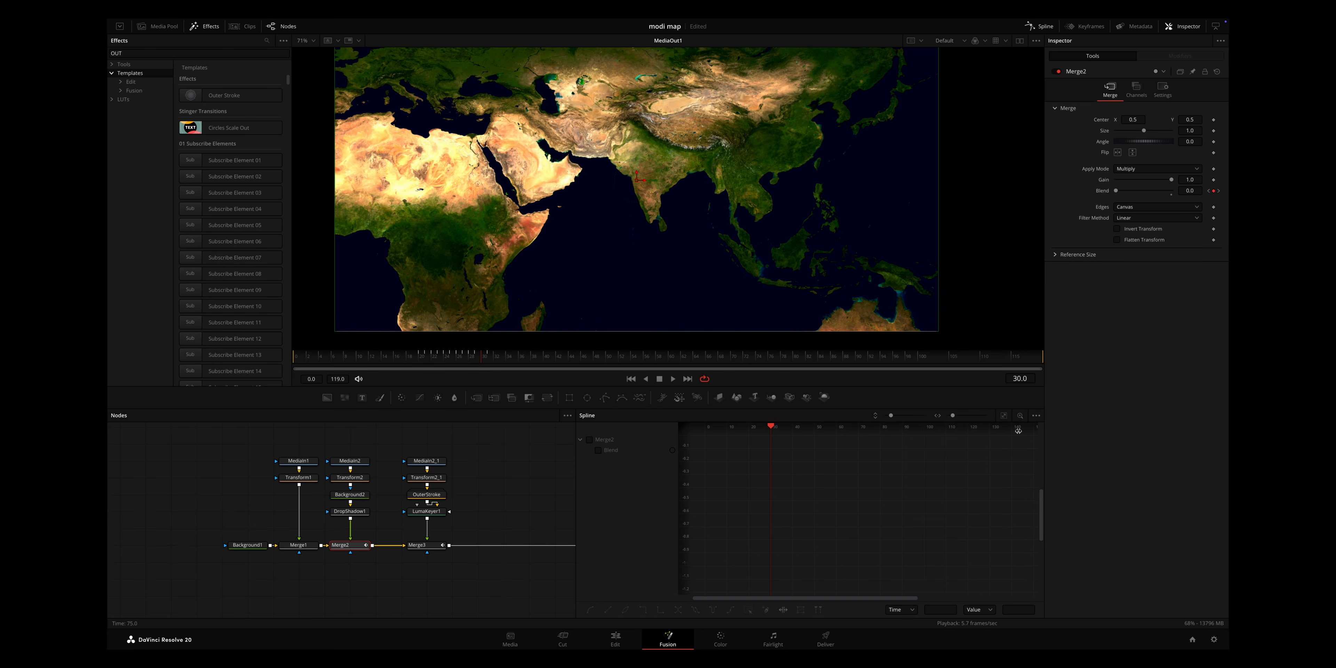
{"action": "left_click", "coordinate": [1036, 416]}
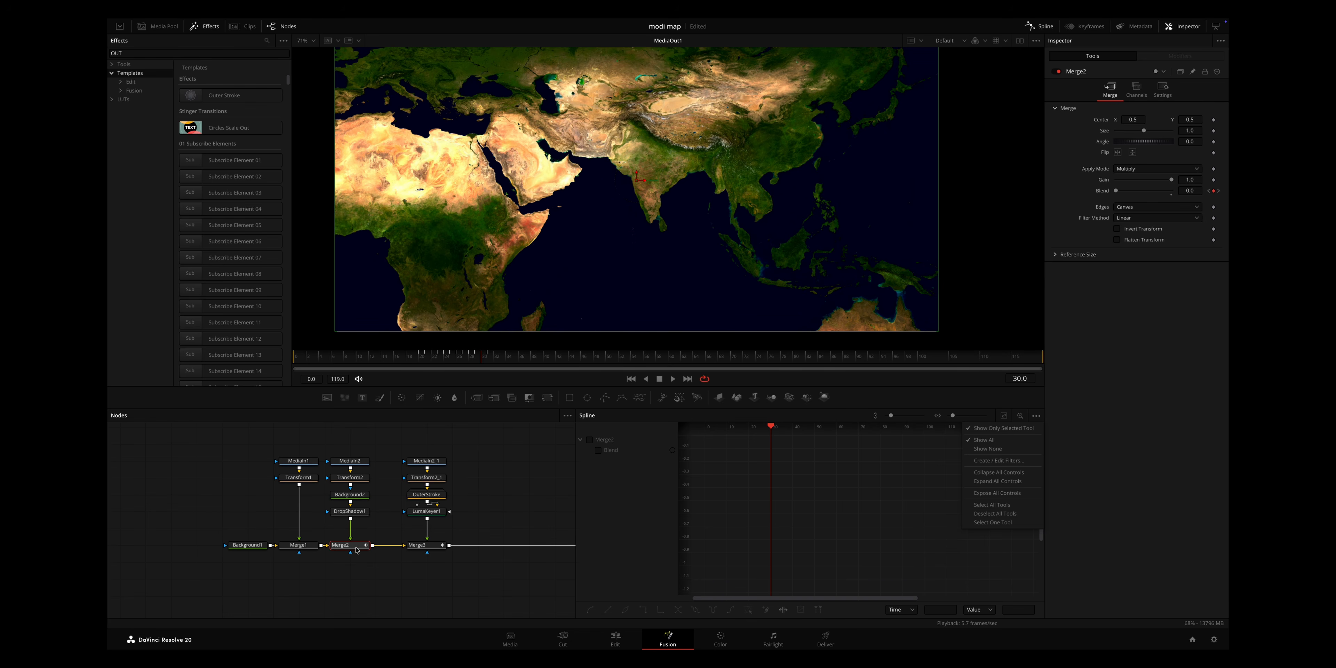
{"action": "left_click", "coordinate": [597, 433]}
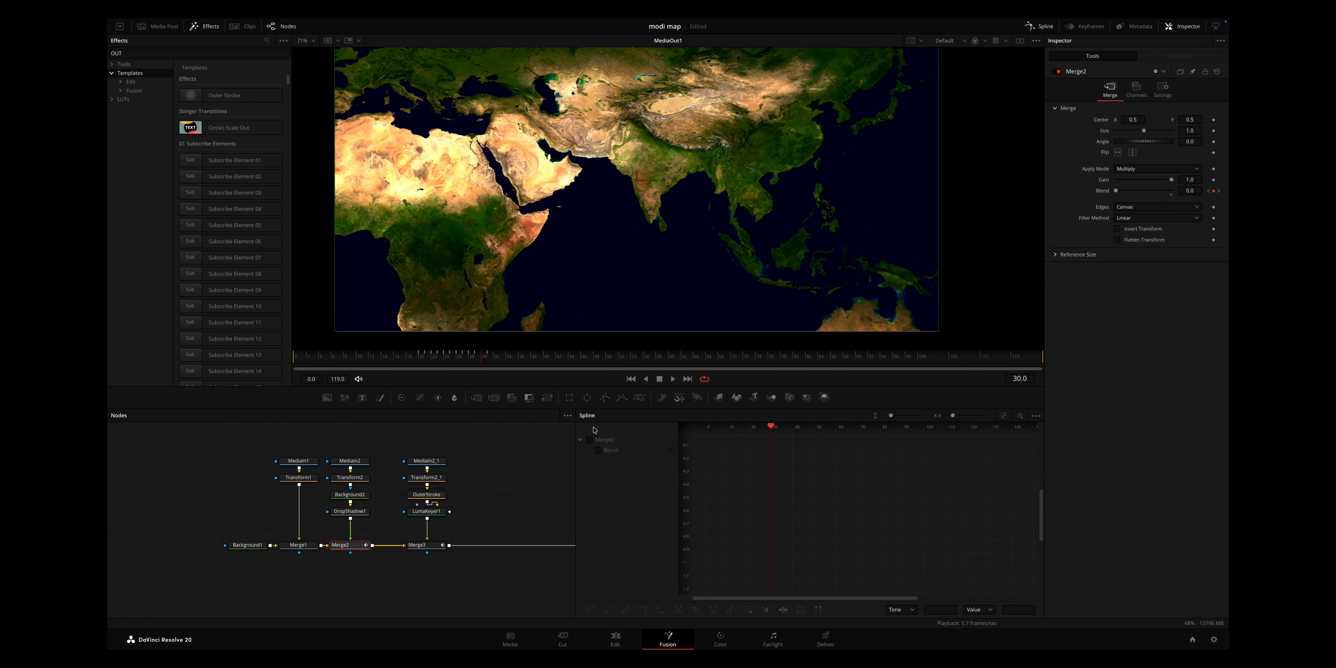
{"action": "left_click", "coordinate": [590, 441]}
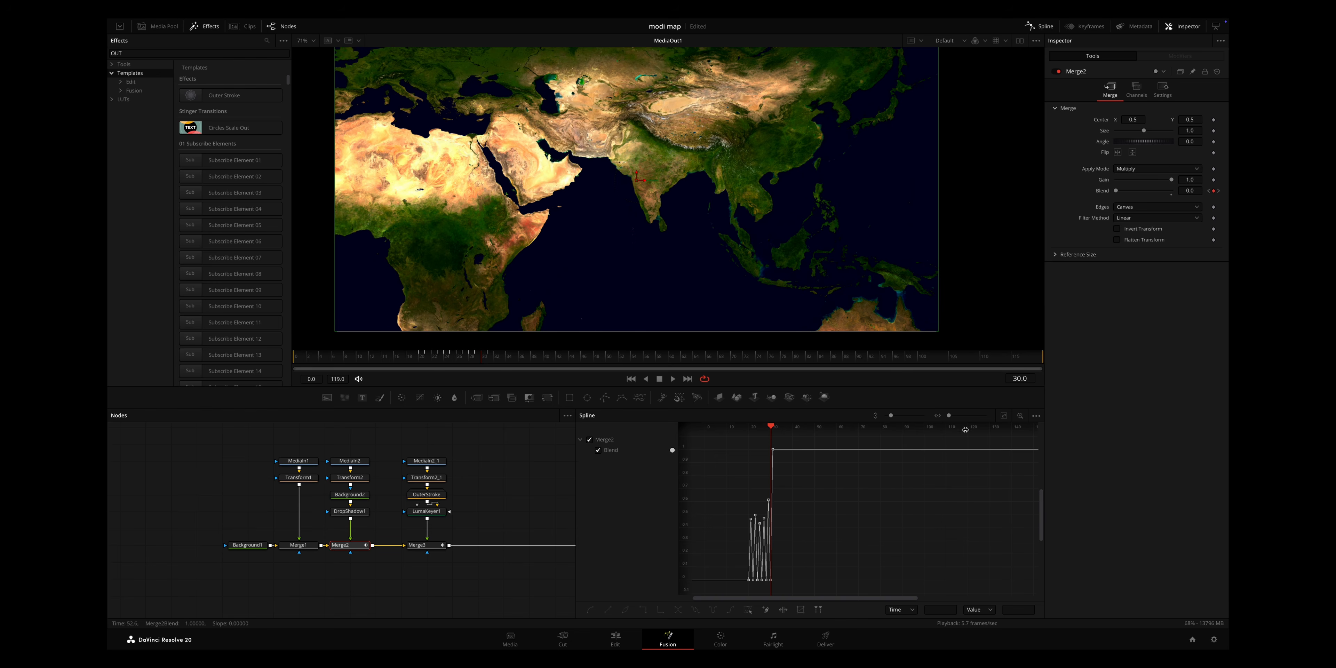
{"action": "left_click", "coordinate": [1004, 415]}
{"action": "left_click", "coordinate": [934, 449]}
{"action": "key", "text": "ctrl+a"}
View Merge3's blend curve, close the Spline editor and scrub through the flicker back to the first frame.
{"action": "left_click", "coordinate": [418, 545]}
{"action": "left_click", "coordinate": [590, 440]}
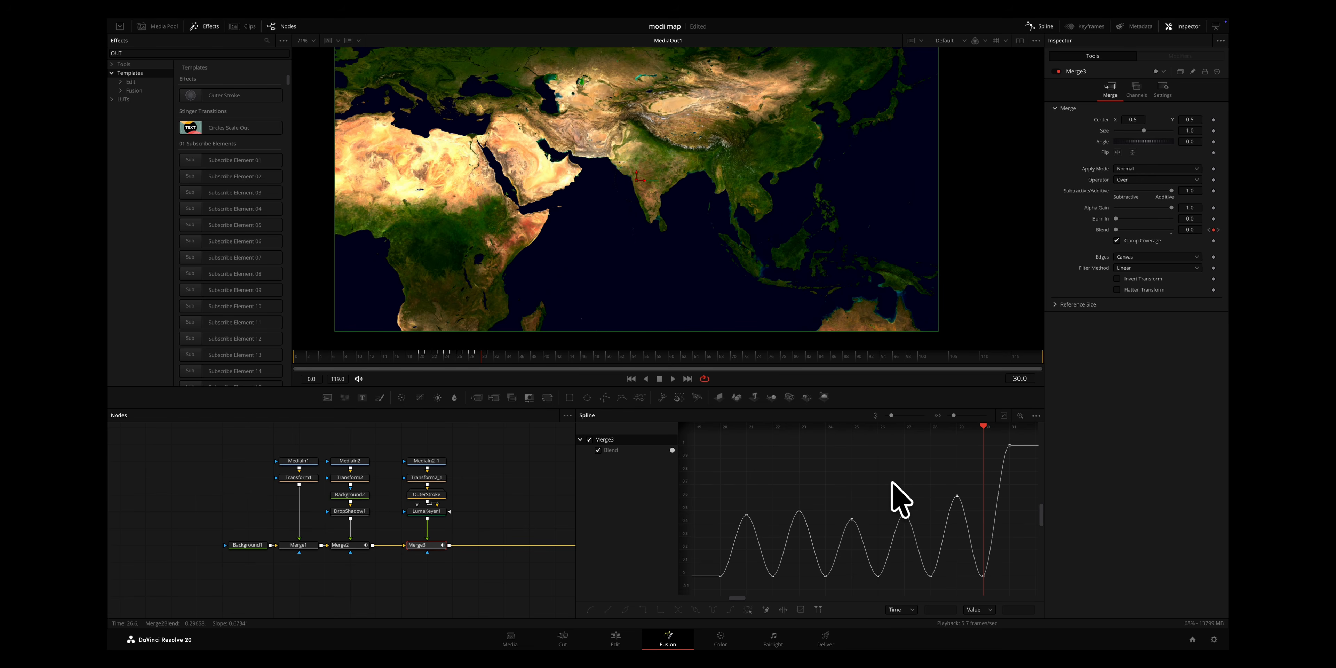
{"action": "left_click", "coordinate": [1037, 29]}
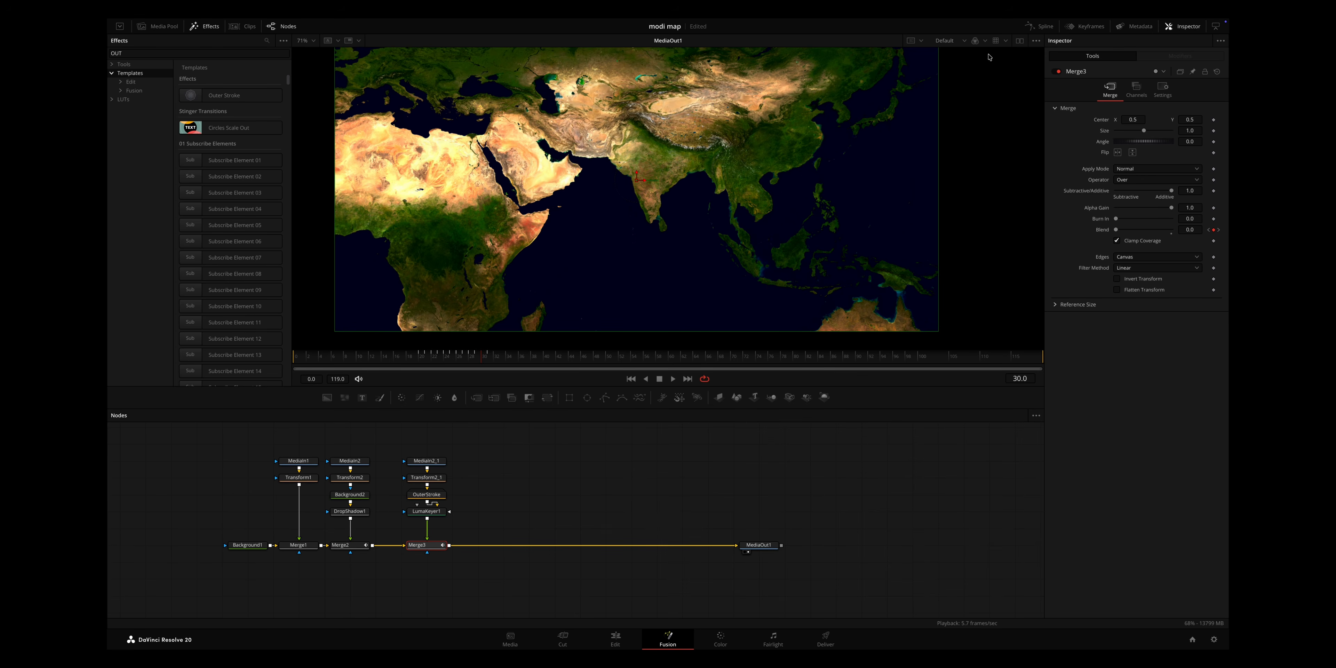
{"action": "mouse_move", "coordinate": [438, 363]}
{"action": "left_mouse_down"}
{"action": "mouse_move", "coordinate": [284, 362]}
{"action": "mouse_move", "coordinate": [538, 368]}
{"action": "mouse_move", "coordinate": [433, 362]}
{"action": "left_mouse_up"}
{"action": "left_click_drag", "start_coordinate": [508, 363], "coordinate": [295, 367]}
Insert a Color Corrector node after Transform1 on the world map branch.
{"action": "left_click", "coordinate": [298, 478]}
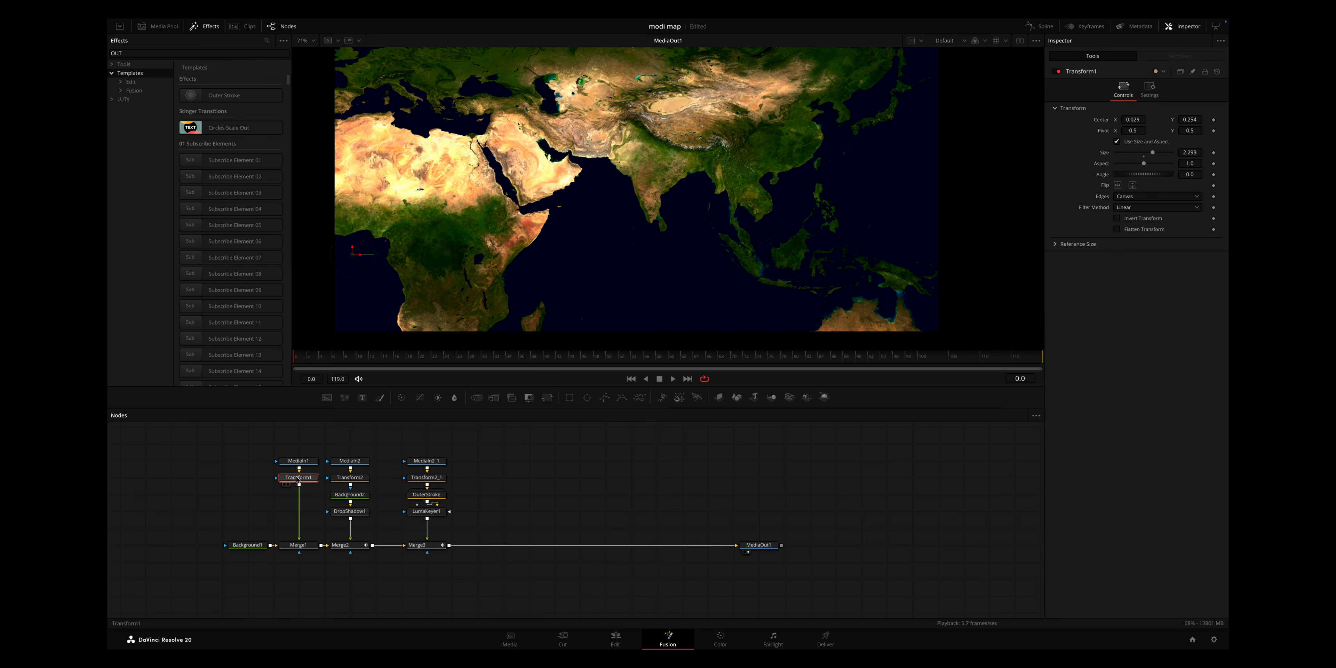
{"action": "key", "text": "shift+space"}
{"action": "type", "text": "LUM"}
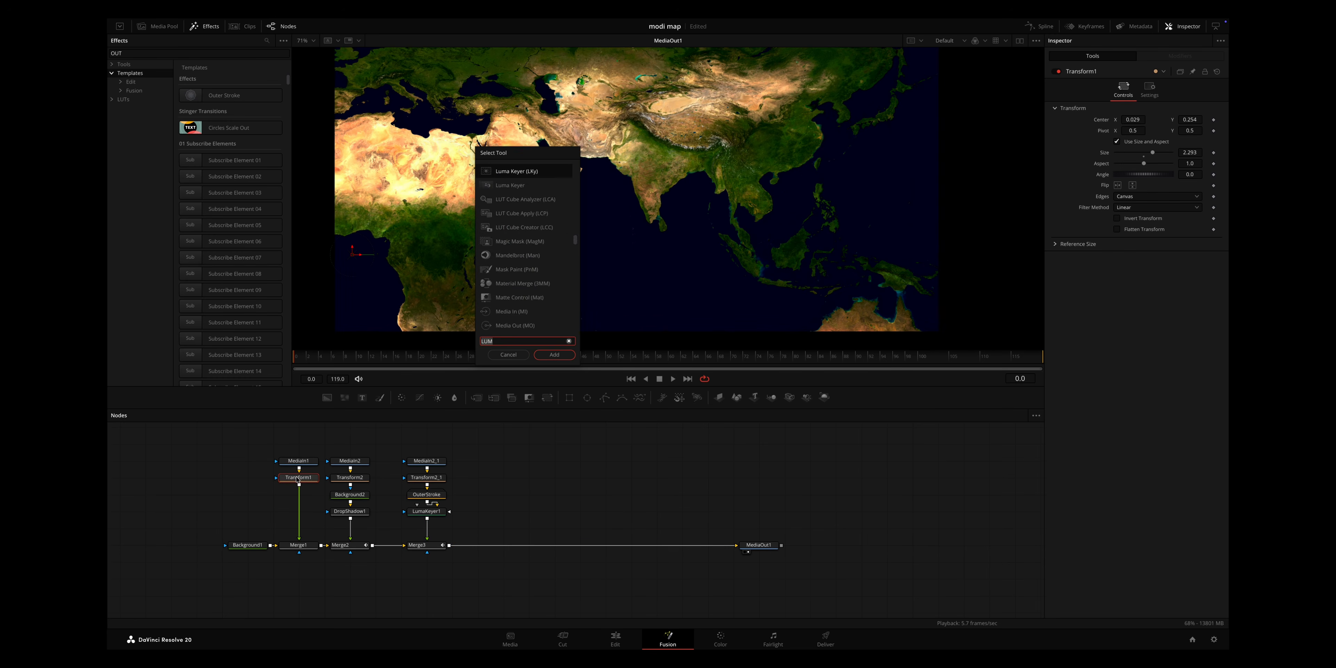
{"action": "left_click", "coordinate": [565, 355]}
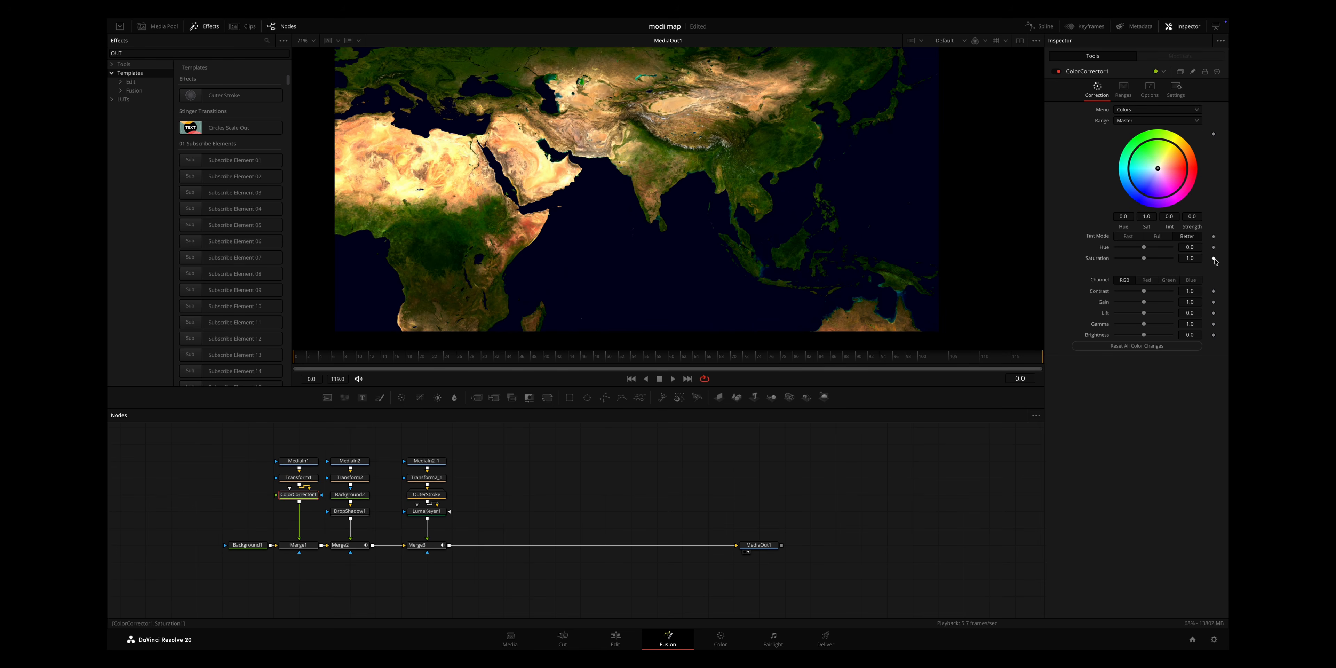
Keyframe the color corrector's saturation at 1.0 on frame 40 and animate it down to 0.0.
{"action": "left_click_drag", "start_coordinate": [398, 360], "coordinate": [549, 361]}
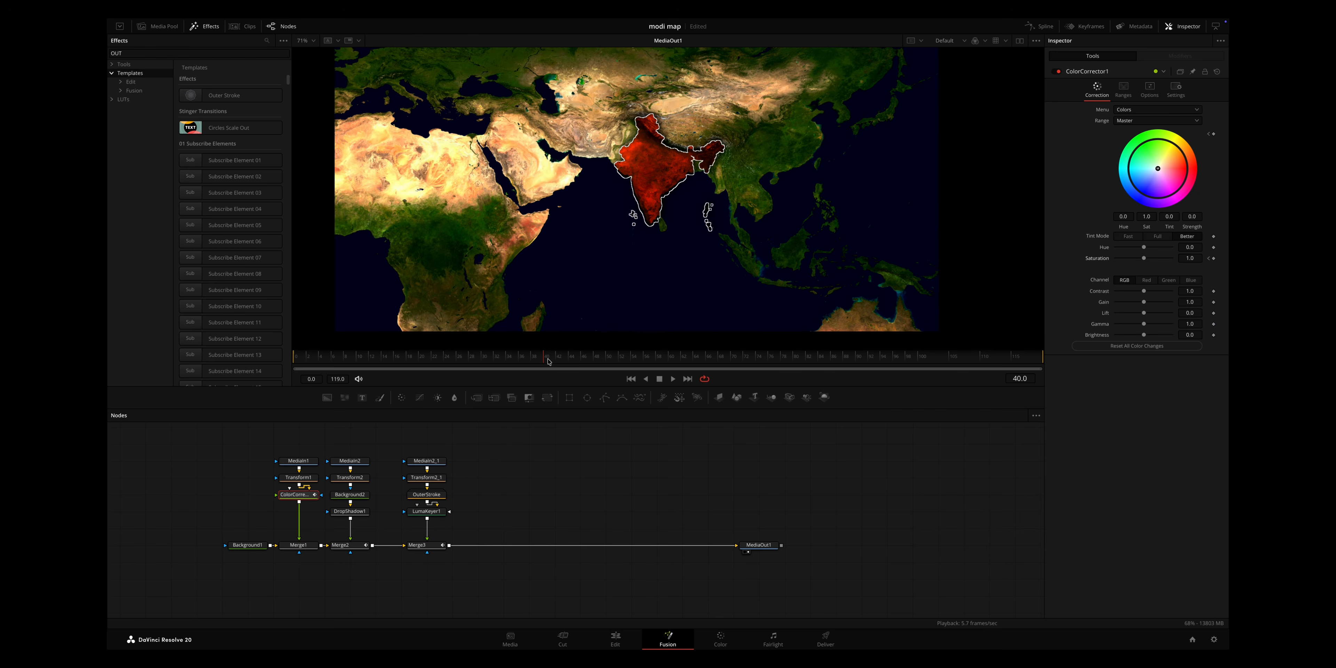
{"action": "left_click", "coordinate": [1214, 258]}
{"action": "left_click_drag", "start_coordinate": [1146, 261], "coordinate": [1055, 264]}
{"action": "left_click_drag", "start_coordinate": [402, 356], "coordinate": [594, 357]}
Bring modi.png from the media pool into the composition, merged over Merge3's output.
{"action": "left_click", "coordinate": [158, 26]}
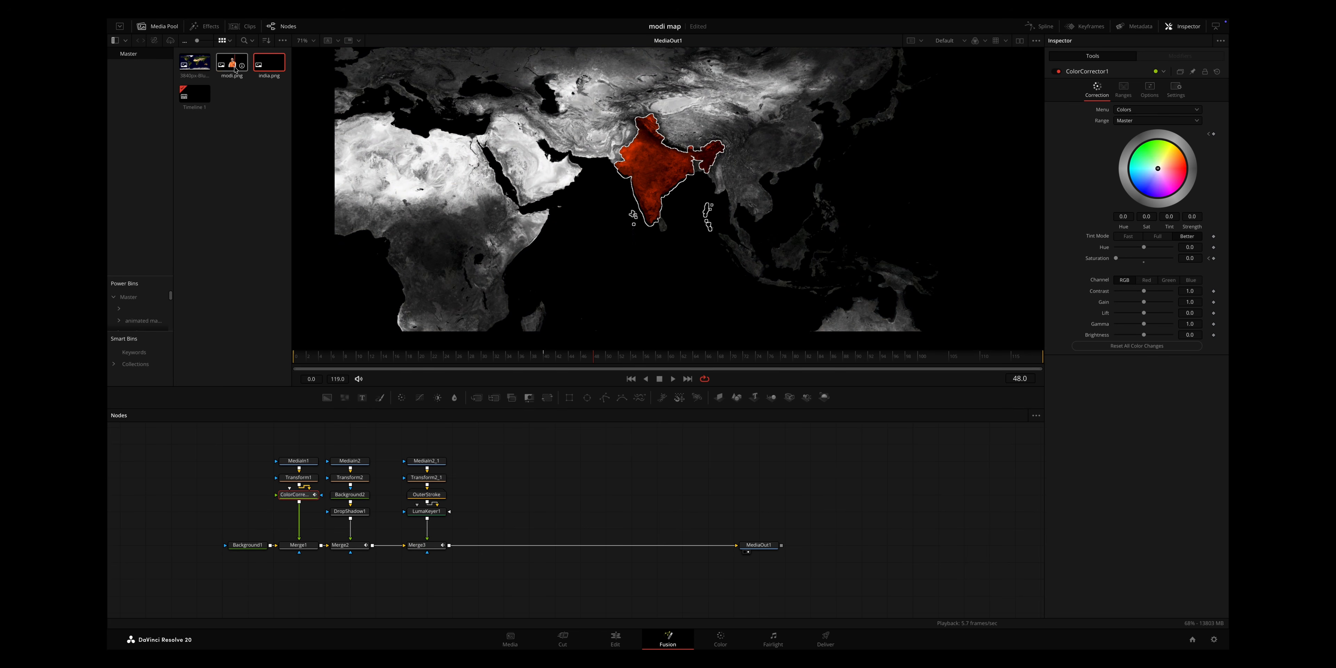
{"action": "left_click_drag", "start_coordinate": [232, 65], "coordinate": [451, 547]}
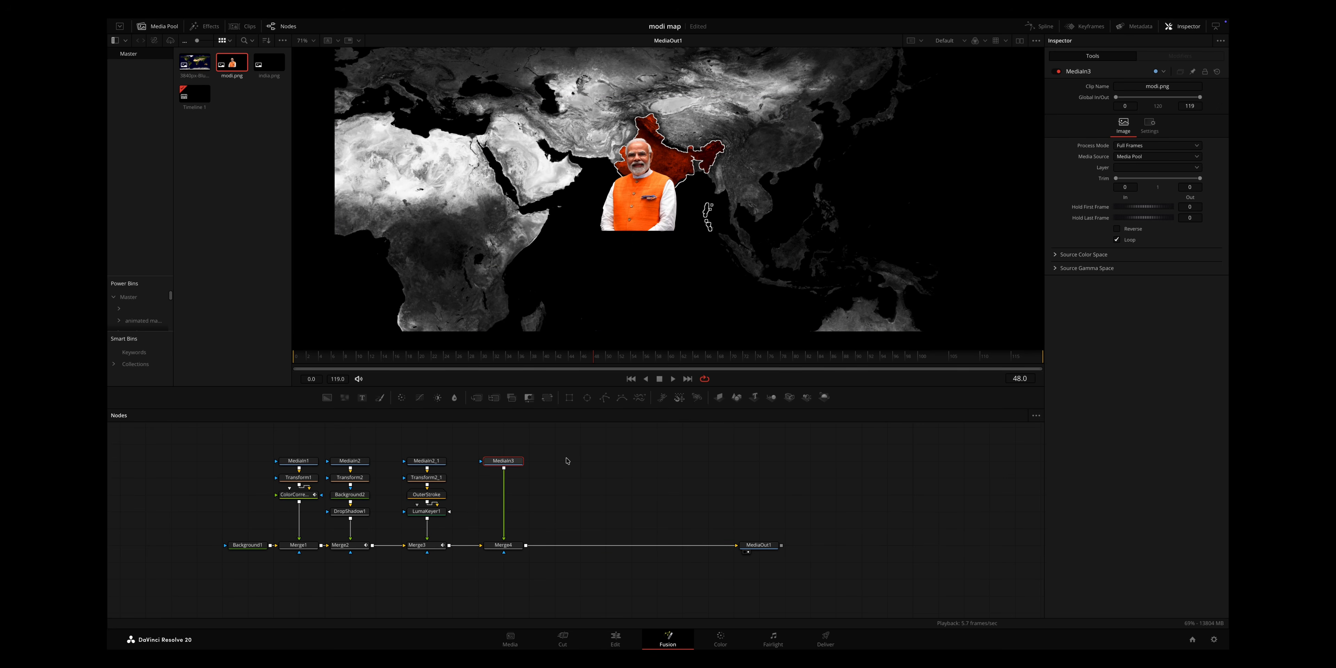
Insert a Transform node after MediaIn3, scale the portrait to 0.7 and place its center at about 0.541, 0.432.
{"action": "key", "text": "shift+space"}
{"action": "type", "text": "COLO"}
{"action": "key", "text": "BackSpace"}
{"action": "key", "text": "BackSpace"}
{"action": "key", "text": "BackSpace"}
{"action": "key", "text": "BackSpace"}
{"action": "type", "text": "TRANS"}
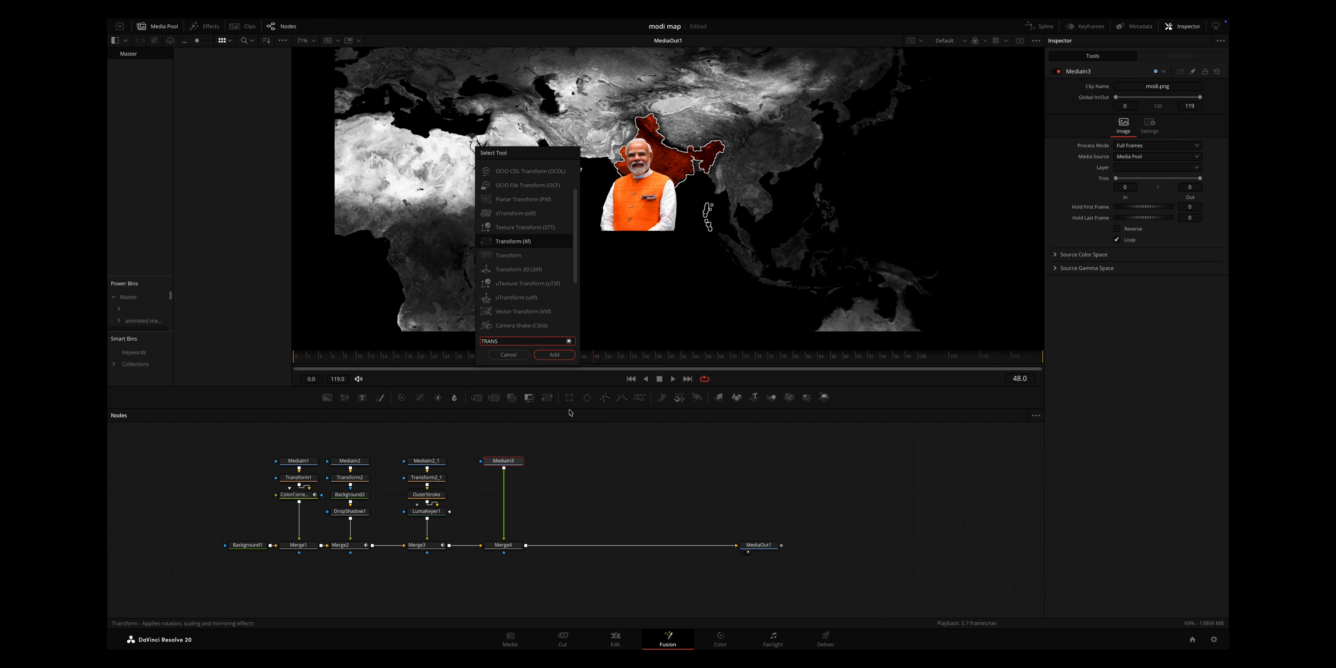
{"action": "left_click", "coordinate": [555, 355]}
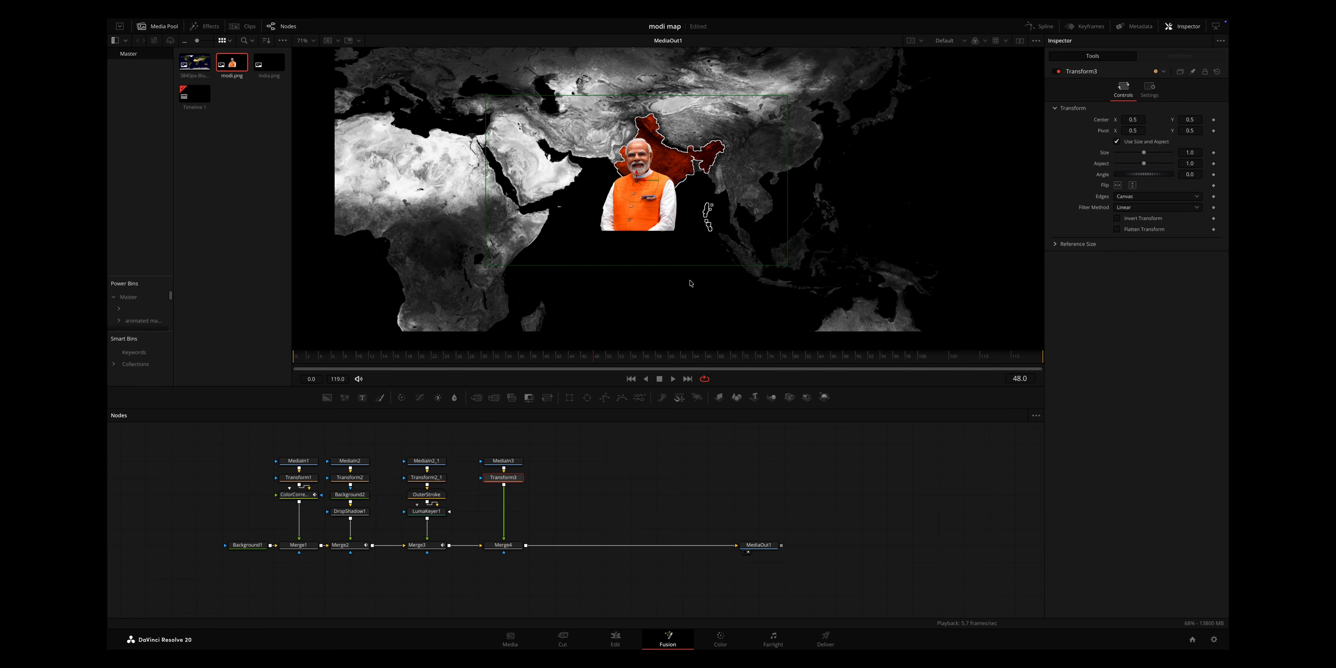
{"action": "left_click_drag", "start_coordinate": [1145, 152], "coordinate": [1161, 130]}
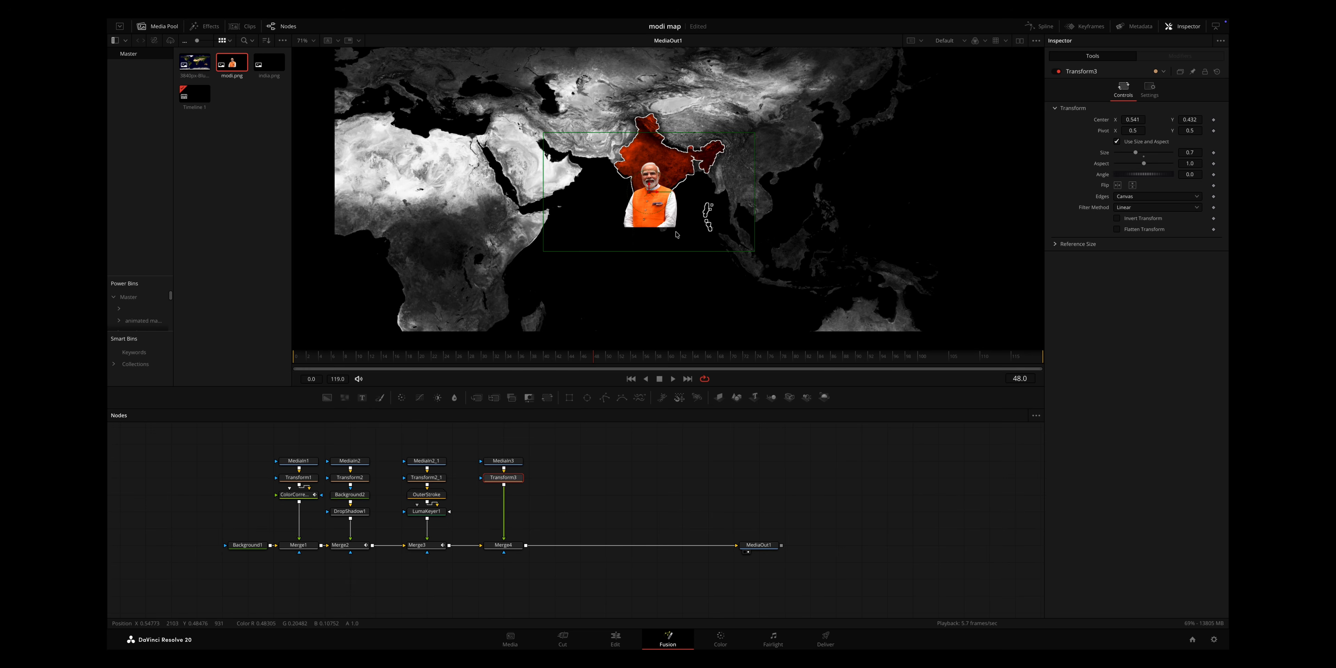
Duplicate the MediaIn2 and Transform2 nodes below the node chain and connect the copy as Merge4's effect mask.
{"action": "left_click", "coordinate": [583, 468]}
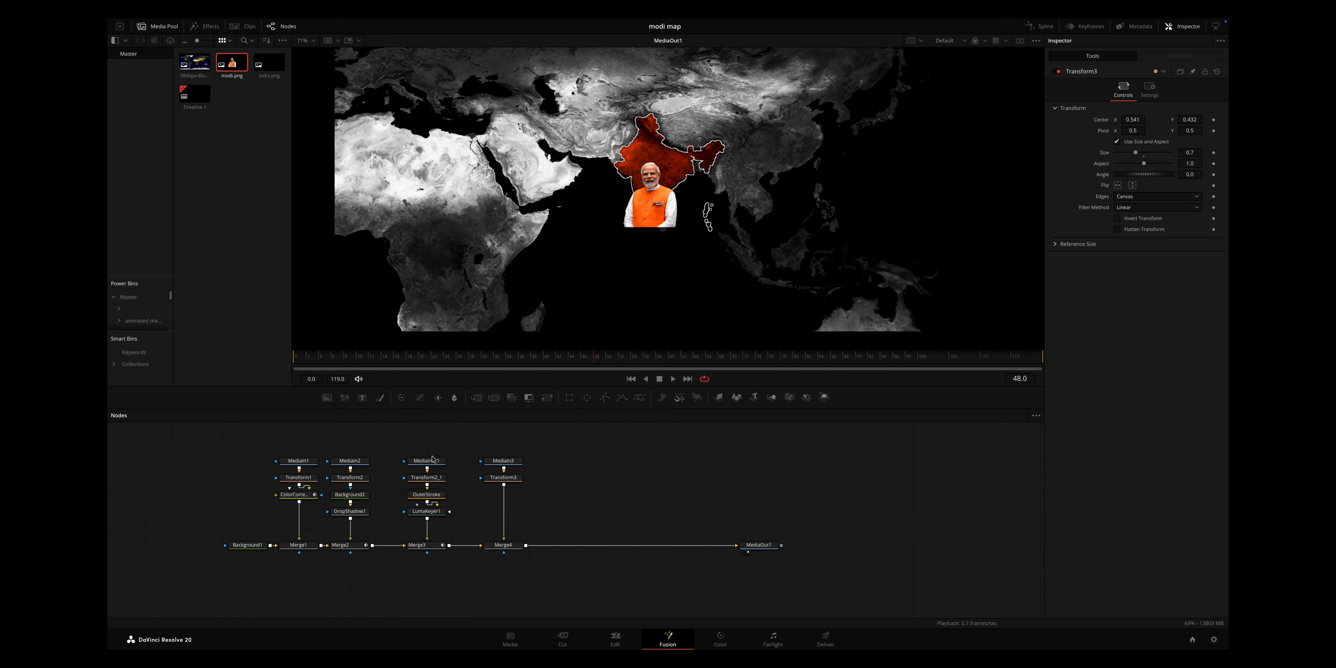
{"action": "left_click_drag", "start_coordinate": [351, 445], "coordinate": [388, 499]}
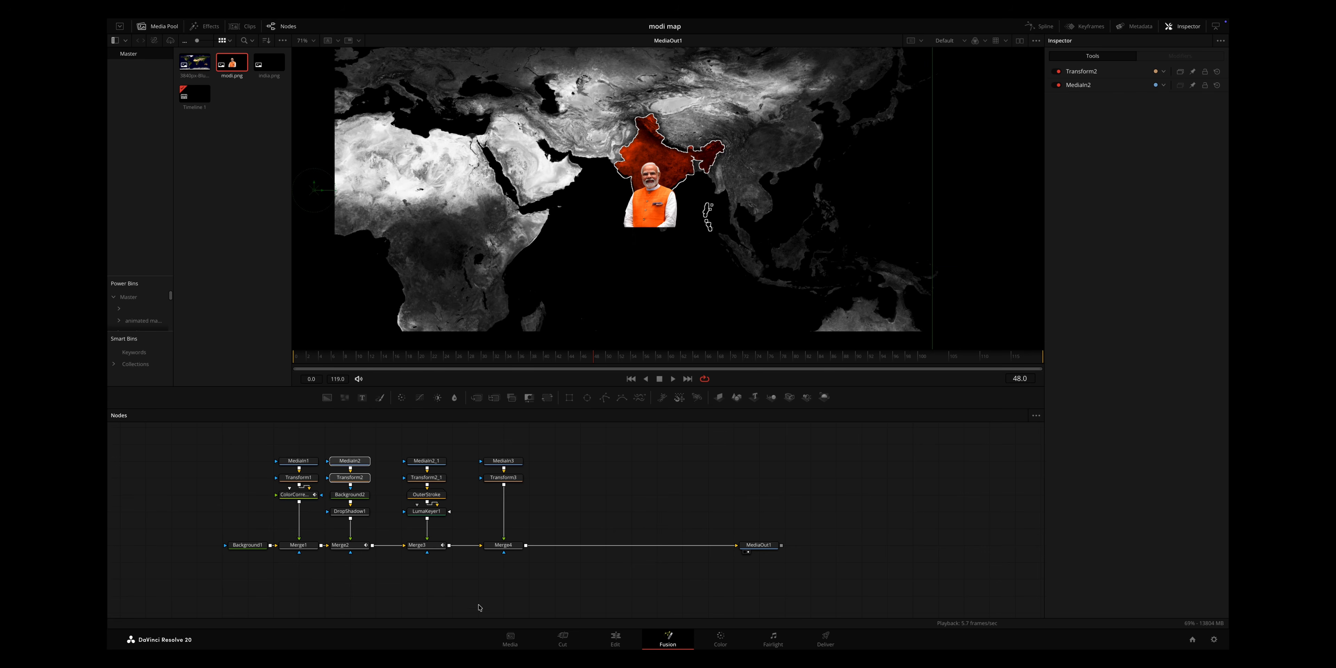
{"action": "left_click", "coordinate": [465, 594]}
{"action": "key", "text": "ctrl+v"}
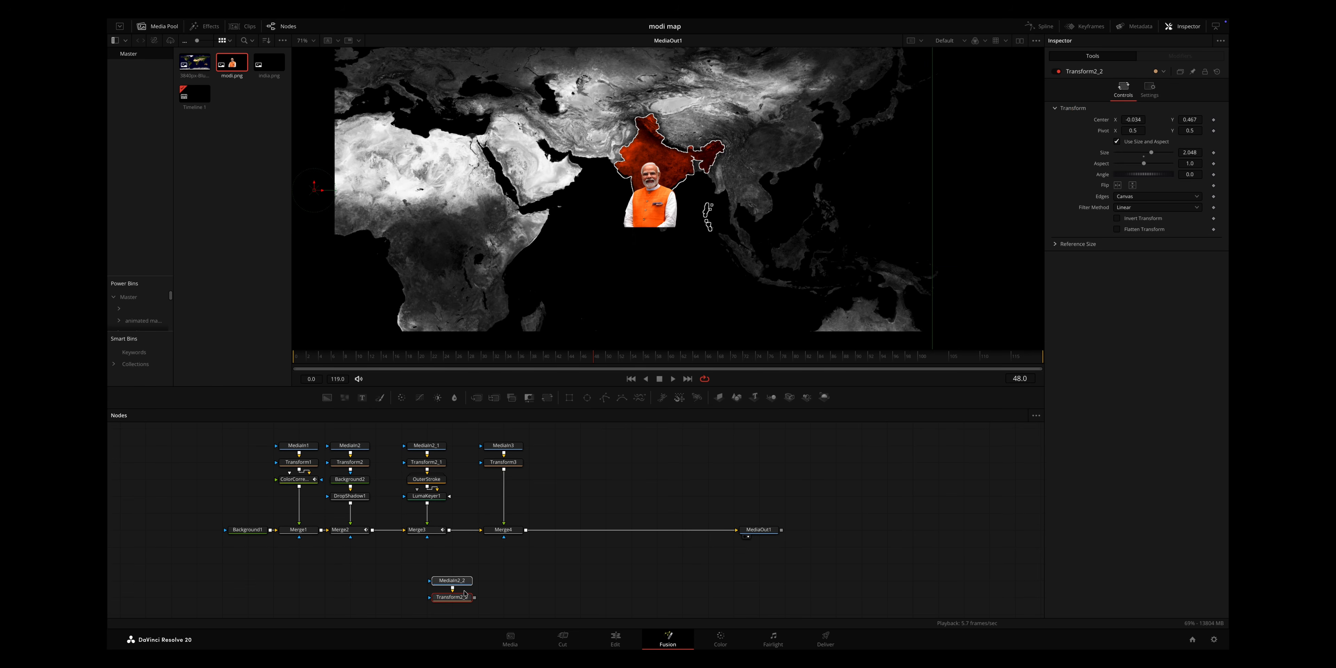
{"action": "left_click_drag", "start_coordinate": [475, 597], "coordinate": [504, 538]}
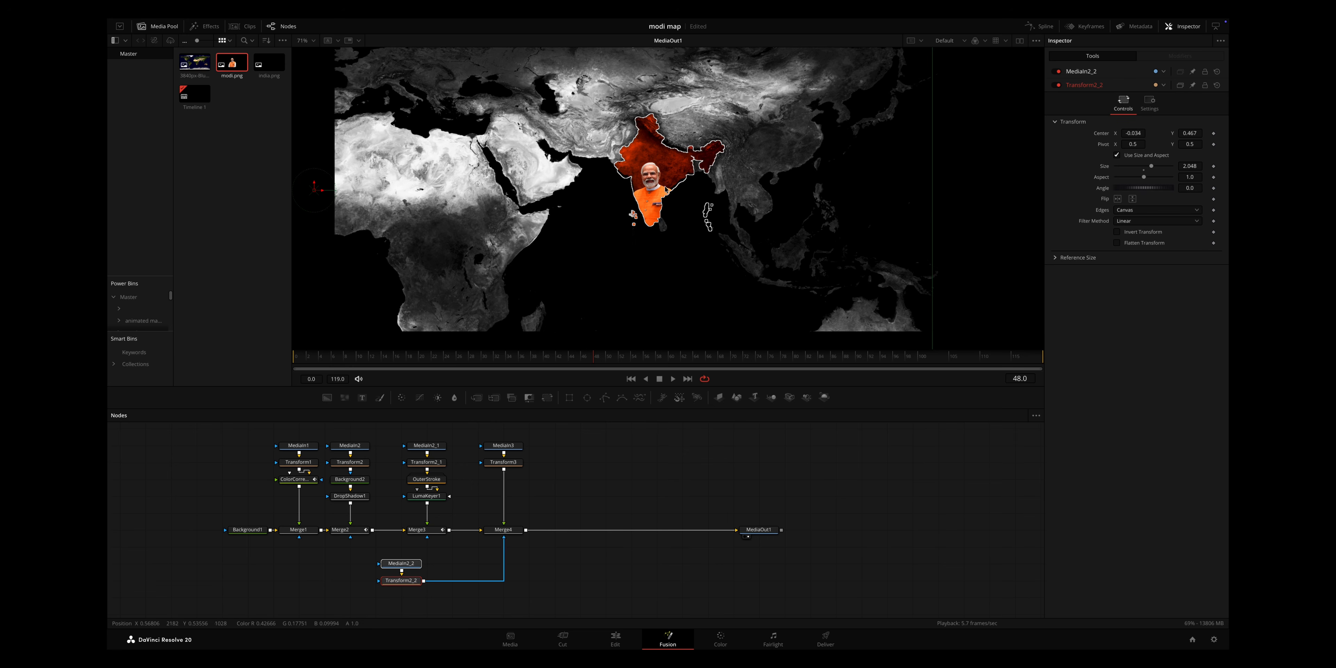
Keyframe Transform3's center so the portrait rises from Y 0.037 at frame 40 to Y 0.432 at frame 50.
{"action": "left_click", "coordinate": [509, 464]}
{"action": "mouse_move", "coordinate": [563, 360]}
{"action": "left_mouse_down"}
{"action": "mouse_move", "coordinate": [363, 361]}
{"action": "mouse_move", "coordinate": [545, 361]}
{"action": "left_mouse_up"}
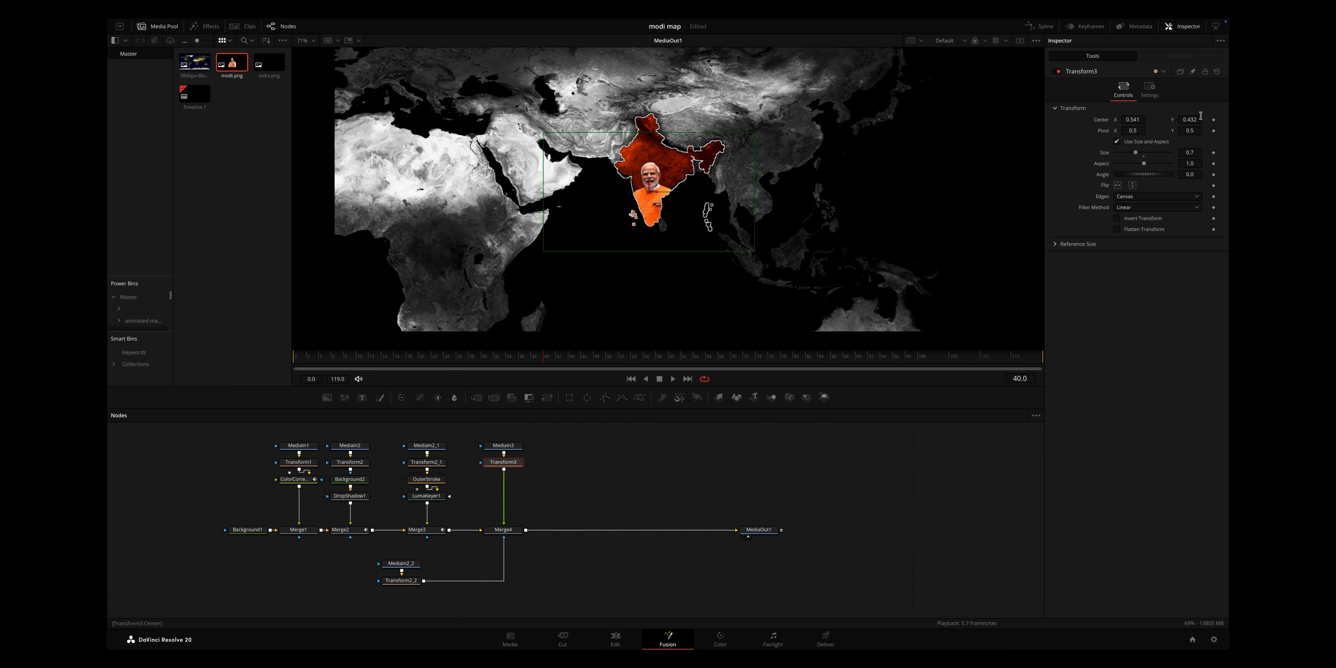
{"action": "left_click", "coordinate": [1214, 120]}
{"action": "left_click", "coordinate": [555, 362]}
{"action": "left_click_drag", "start_coordinate": [555, 362], "coordinate": [606, 362]}
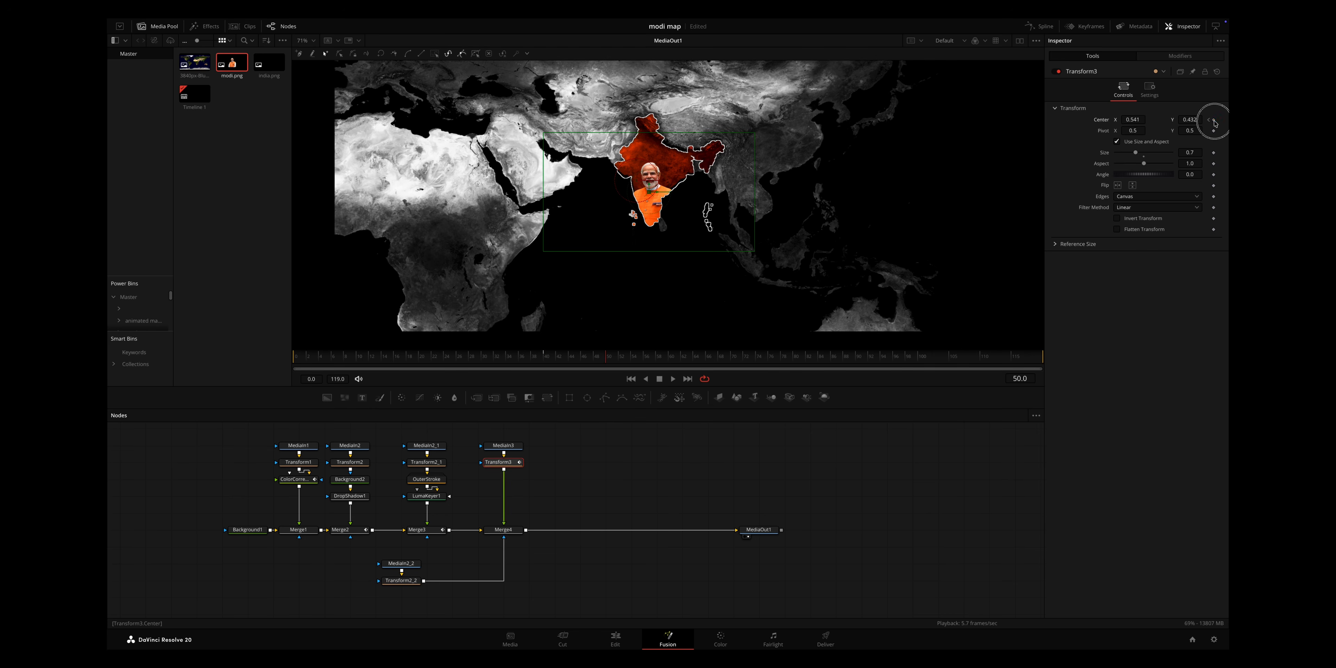
{"action": "left_click", "coordinate": [1209, 120]}
{"action": "left_click_drag", "start_coordinate": [1197, 119], "coordinate": [1032, 123]}
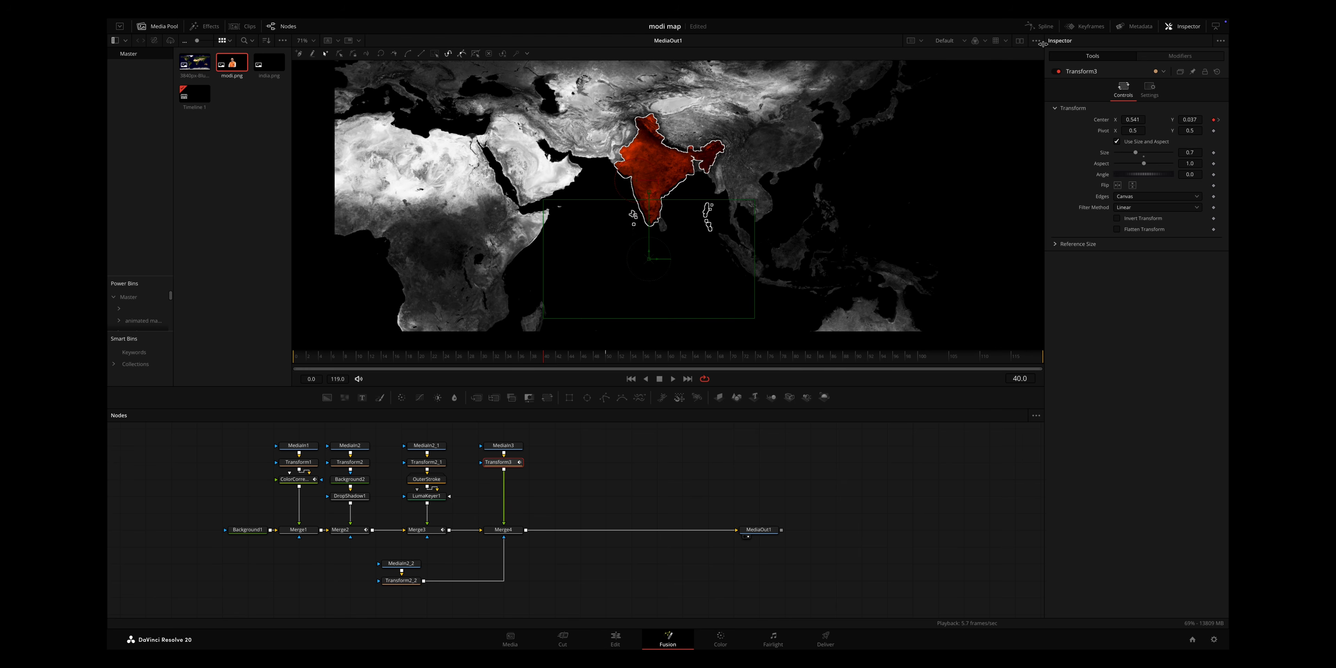
Apply Out Cubic easing to both keyframes of the portrait's displacement curve.
{"action": "left_click", "coordinate": [1040, 26]}
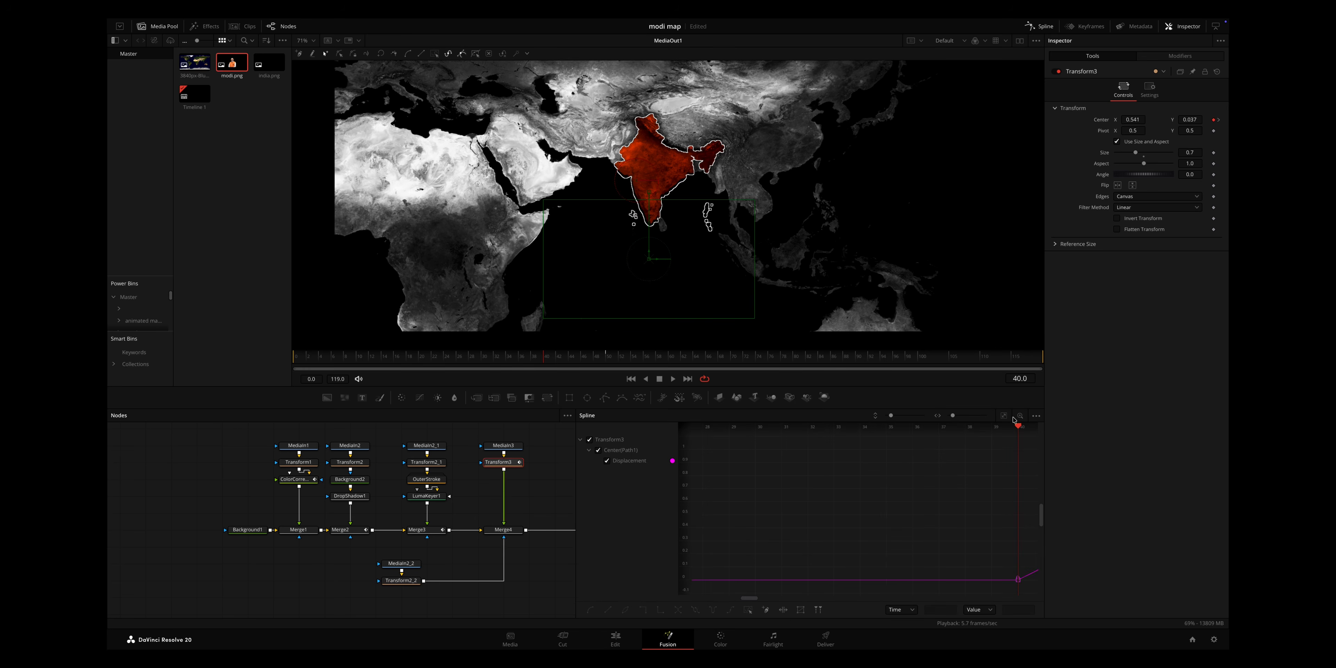
{"action": "left_click", "coordinate": [1004, 416]}
{"action": "key", "text": "ctrl+a"}
{"action": "right_click", "coordinate": [882, 478]}
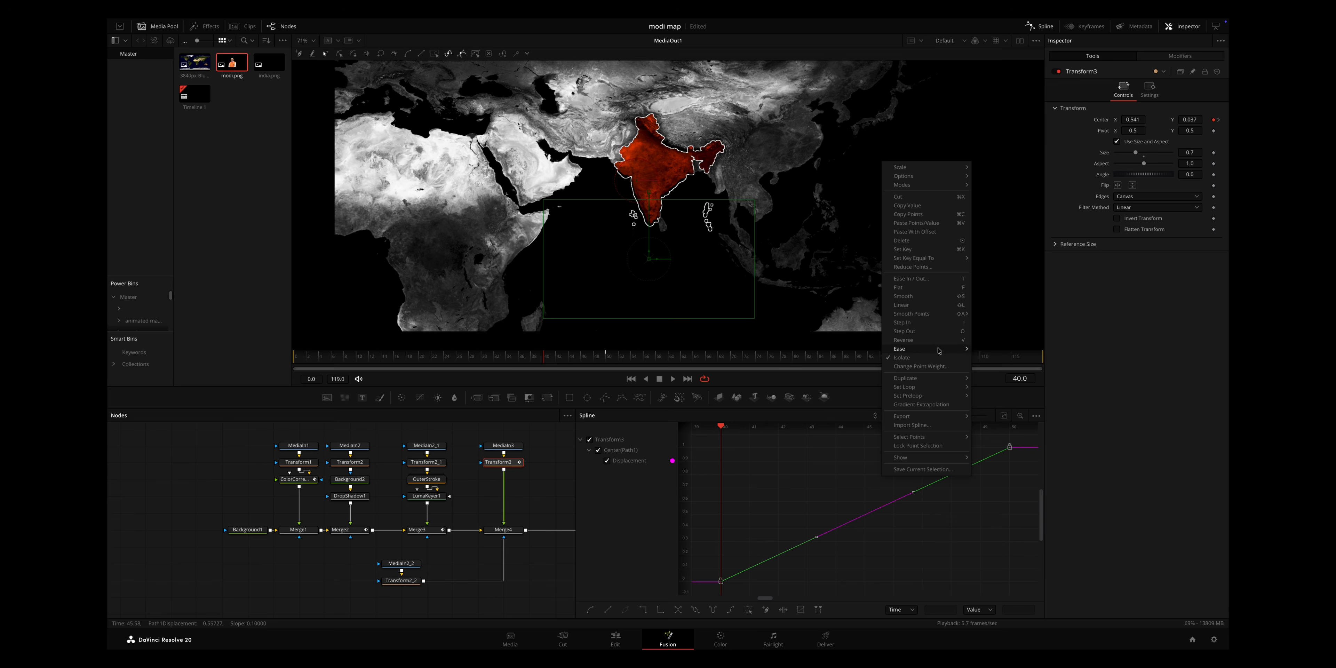
{"action": "mouse_move", "coordinate": [938, 350]}
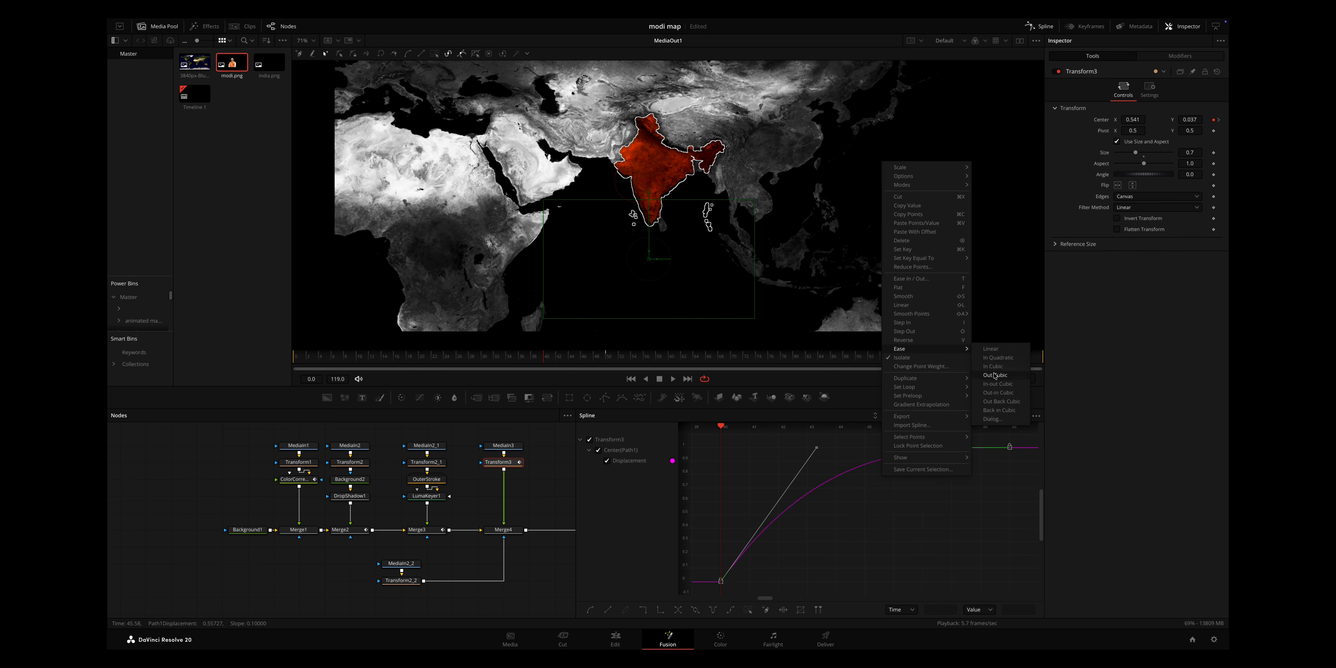
{"action": "left_click", "coordinate": [995, 376]}
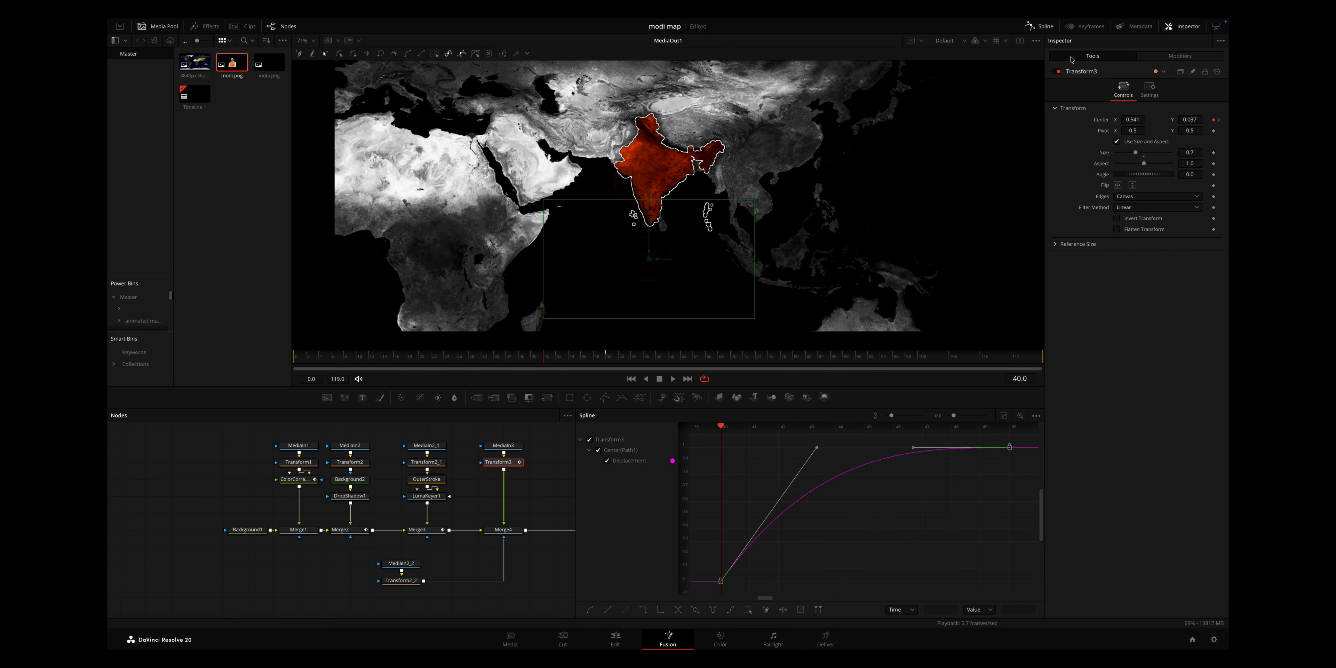
{"action": "left_click", "coordinate": [1041, 27]}
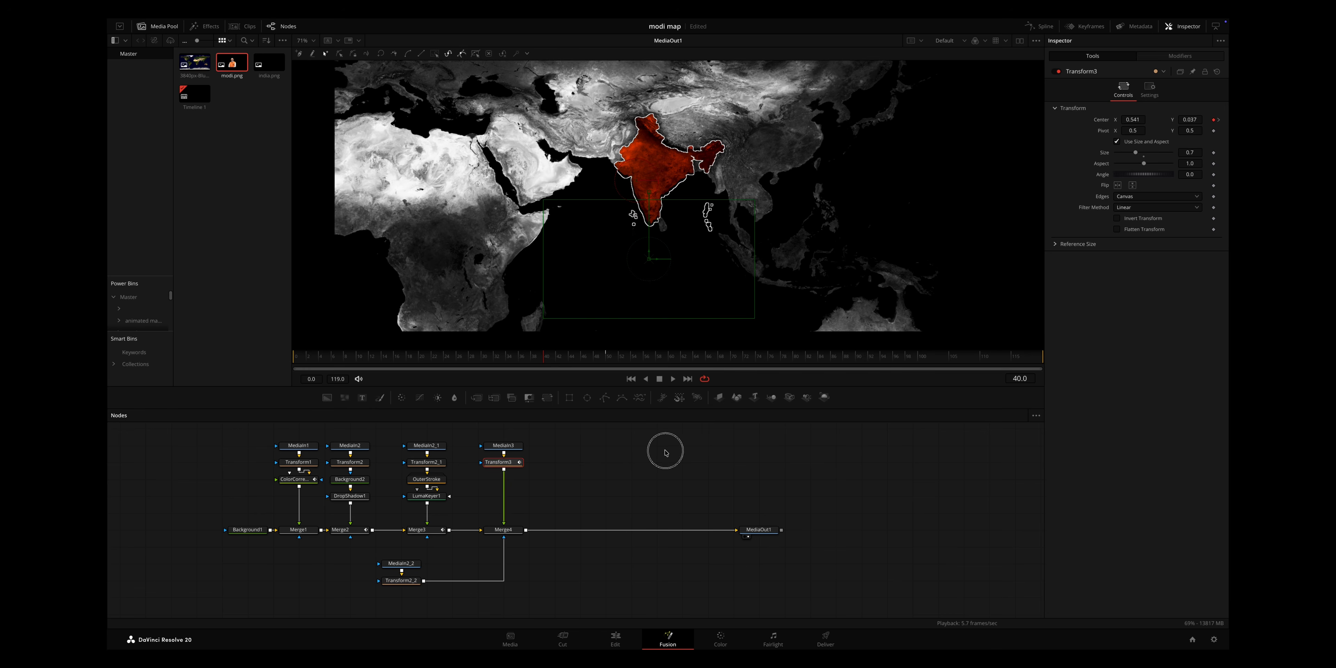
Go to frame 60, move MediaOut1 farther along the chain and add a Text node merged over Merge4's output.
{"action": "left_click", "coordinate": [666, 452]}
{"action": "left_click_drag", "start_coordinate": [540, 359], "coordinate": [673, 358]}
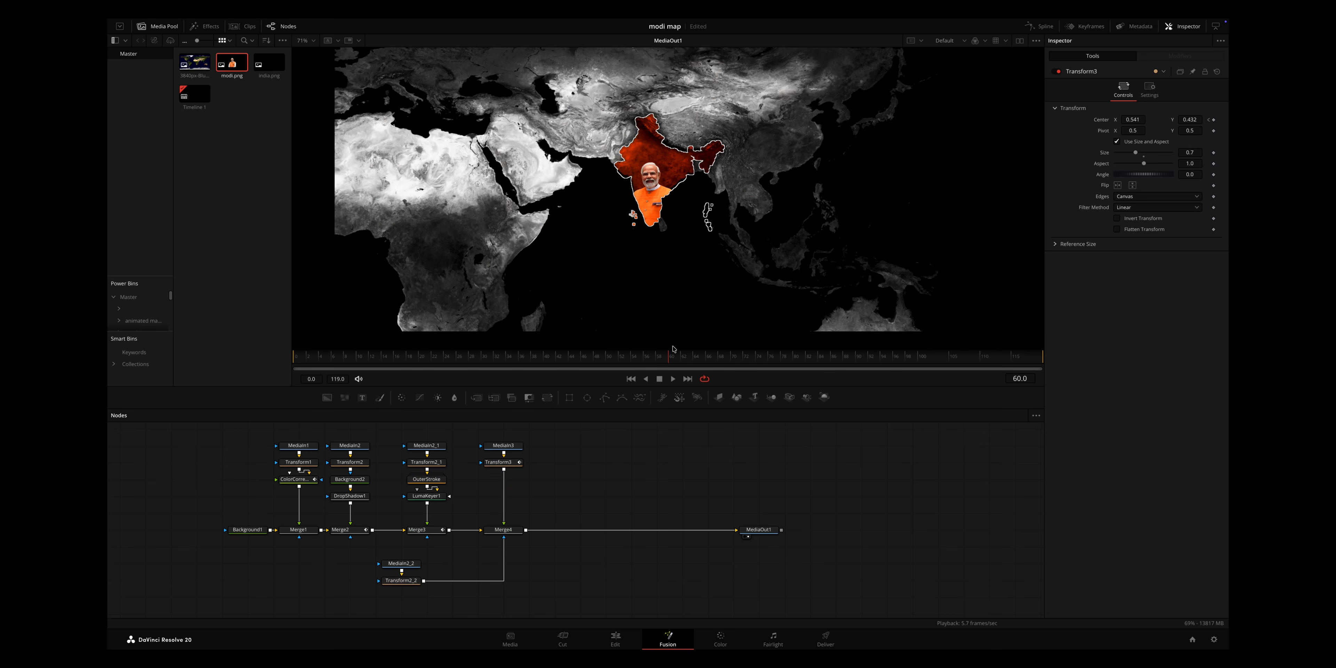
{"action": "scroll", "coordinate": [650, 449], "scroll_direction": "right", "scroll_amount": 1}
{"action": "left_click_drag", "start_coordinate": [741, 530], "coordinate": [817, 530]}
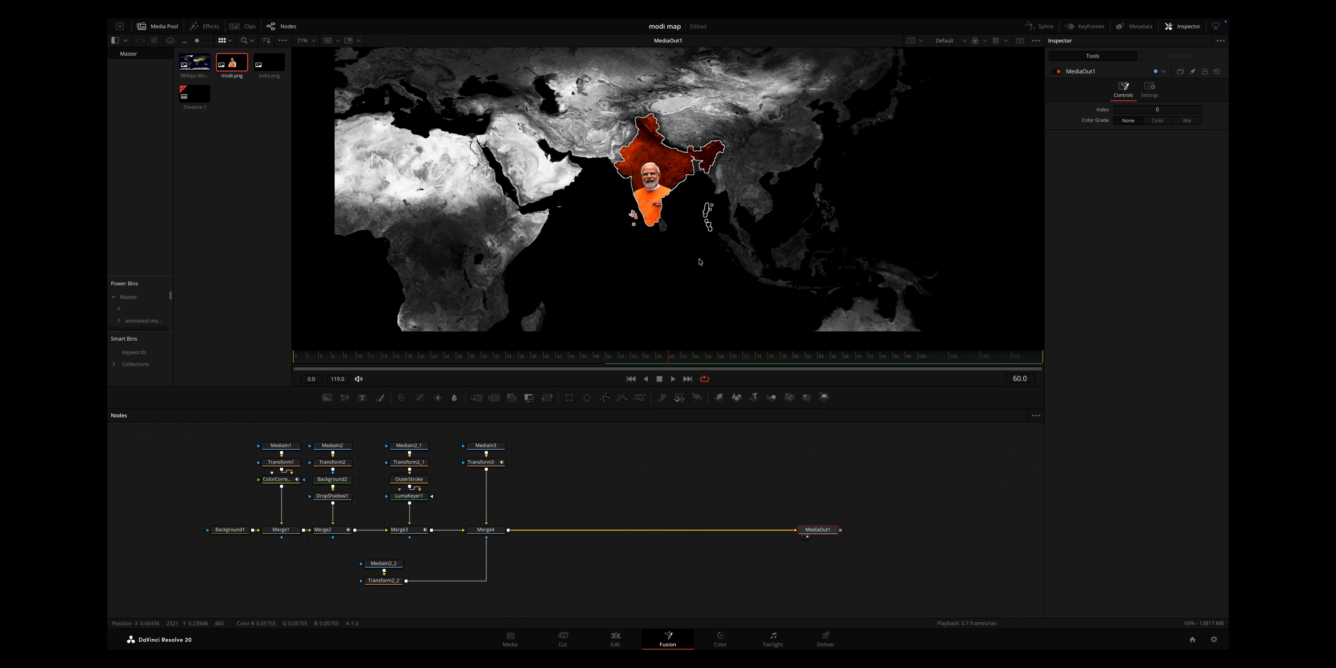
{"action": "left_click_drag", "start_coordinate": [362, 397], "coordinate": [509, 527]}
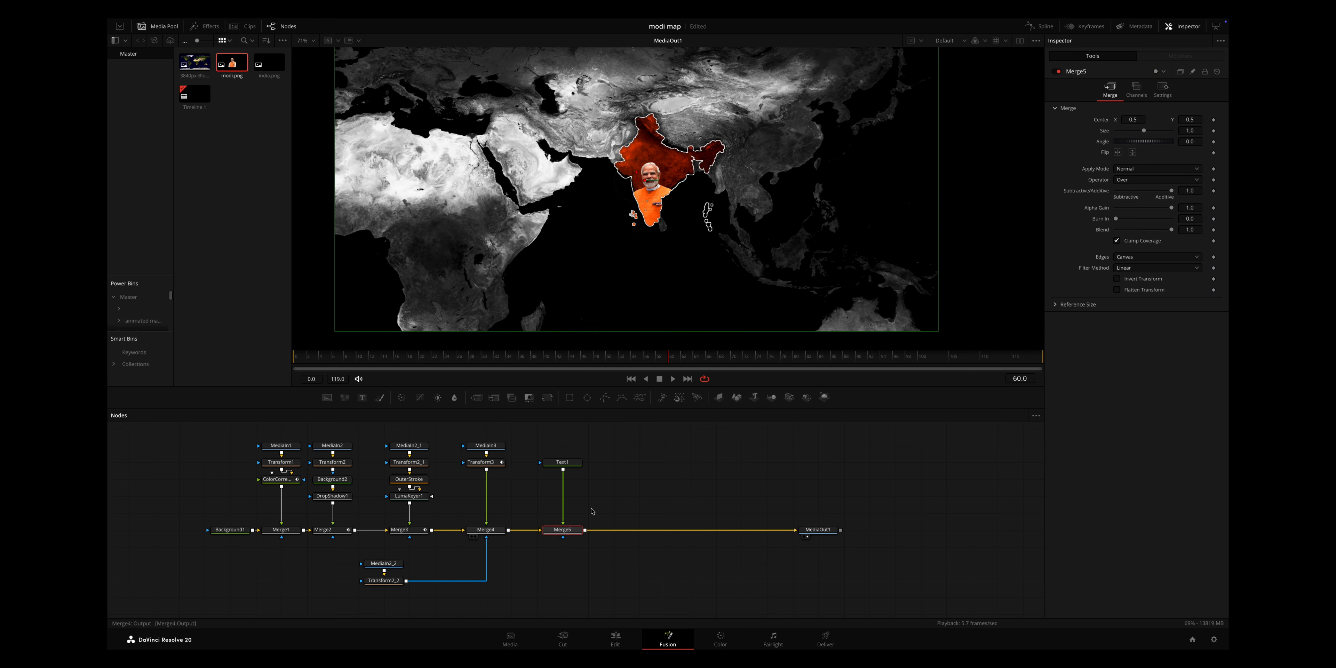
{"action": "left_click_drag", "start_coordinate": [565, 462], "coordinate": [566, 446]}
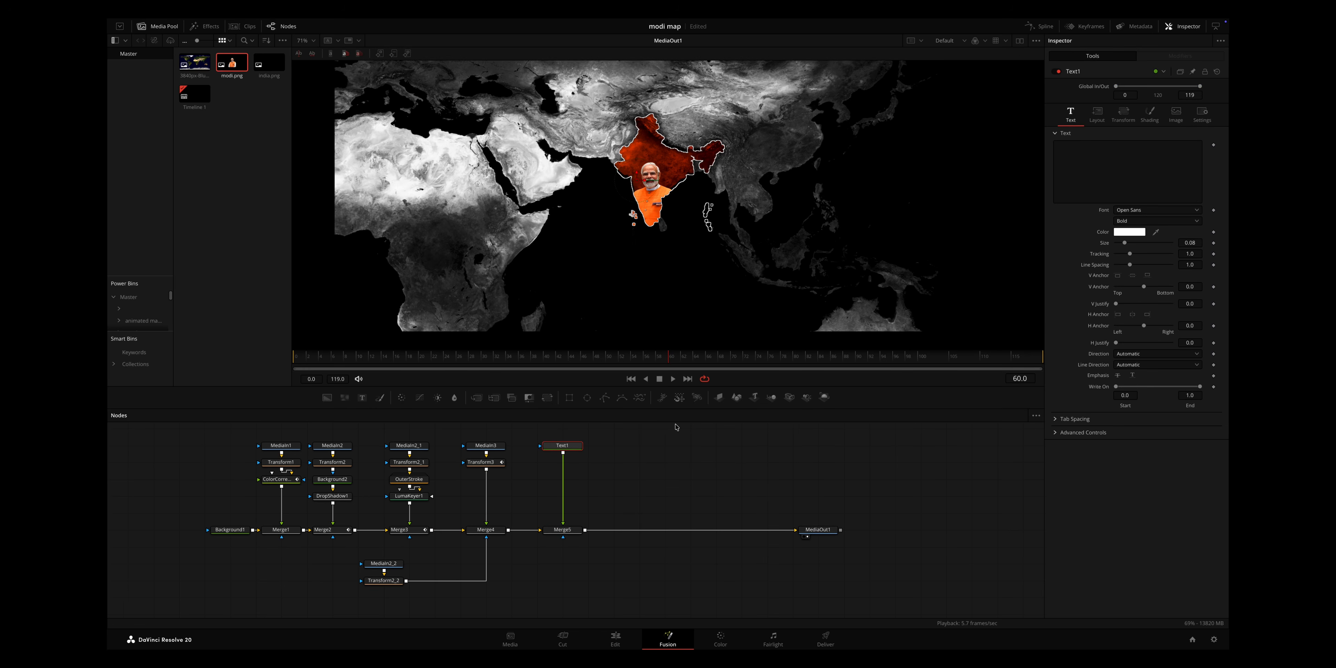
Enter INDIA as Text1's text and style it in the Inter font, Black weight.
{"action": "left_click", "coordinate": [1081, 160]}
{"action": "type", "text": "IN"}
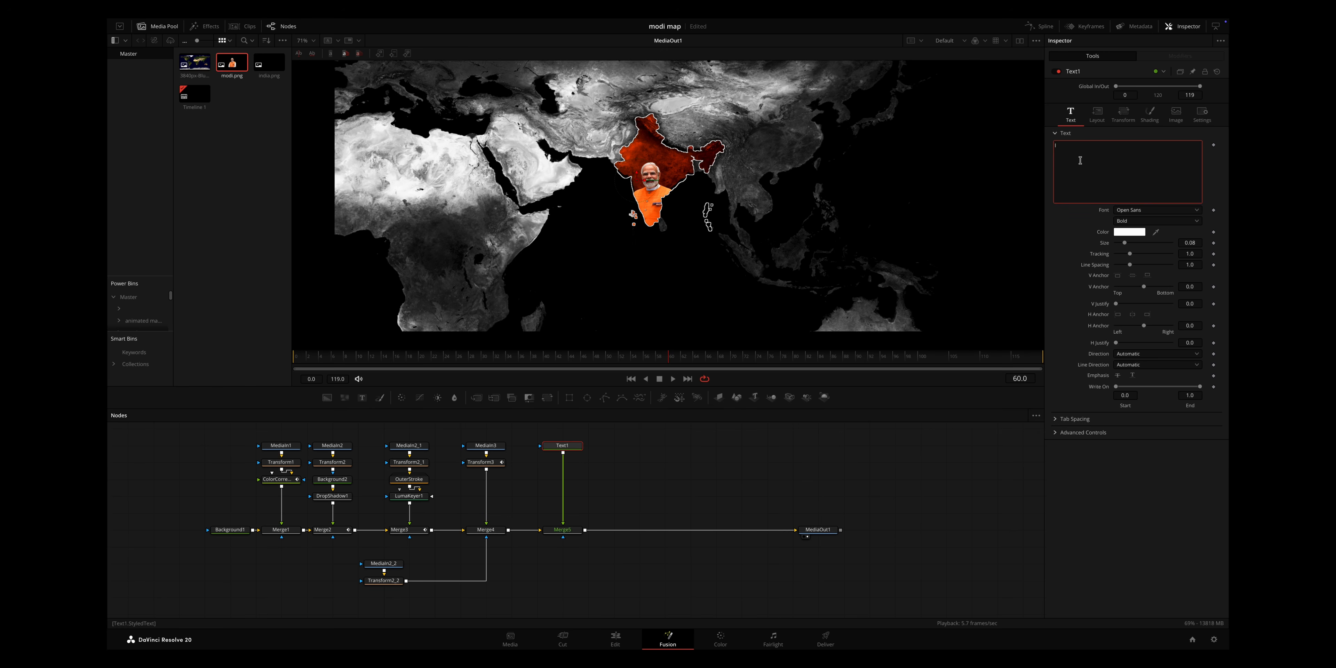
{"action": "type", "text": "DIA"}
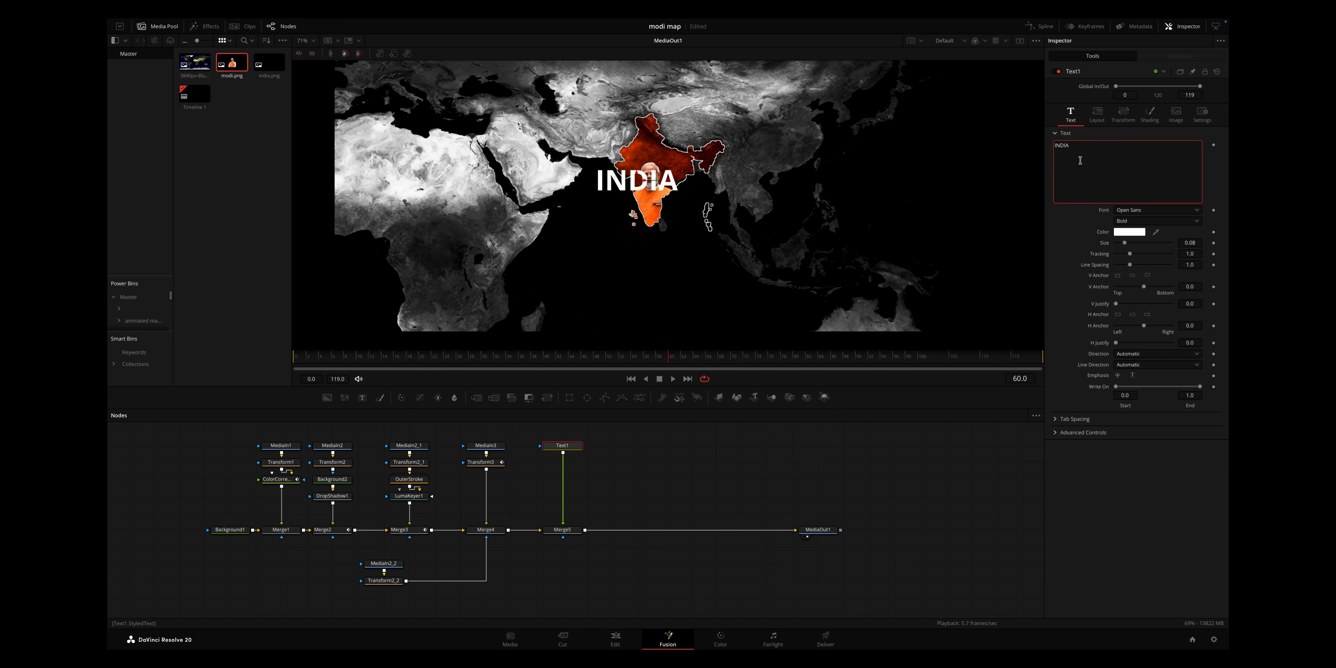
{"action": "left_click", "coordinate": [1124, 209]}
{"action": "left_click", "coordinate": [1131, 266]}
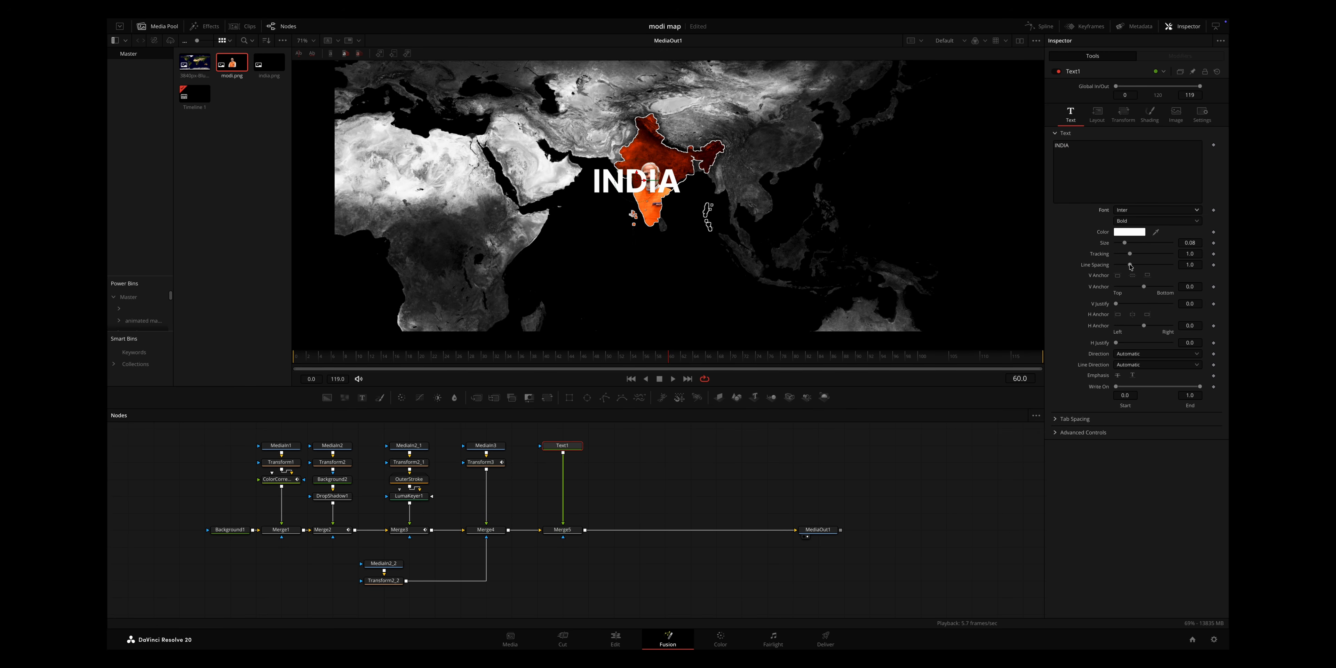
{"action": "left_click", "coordinate": [1136, 220]}
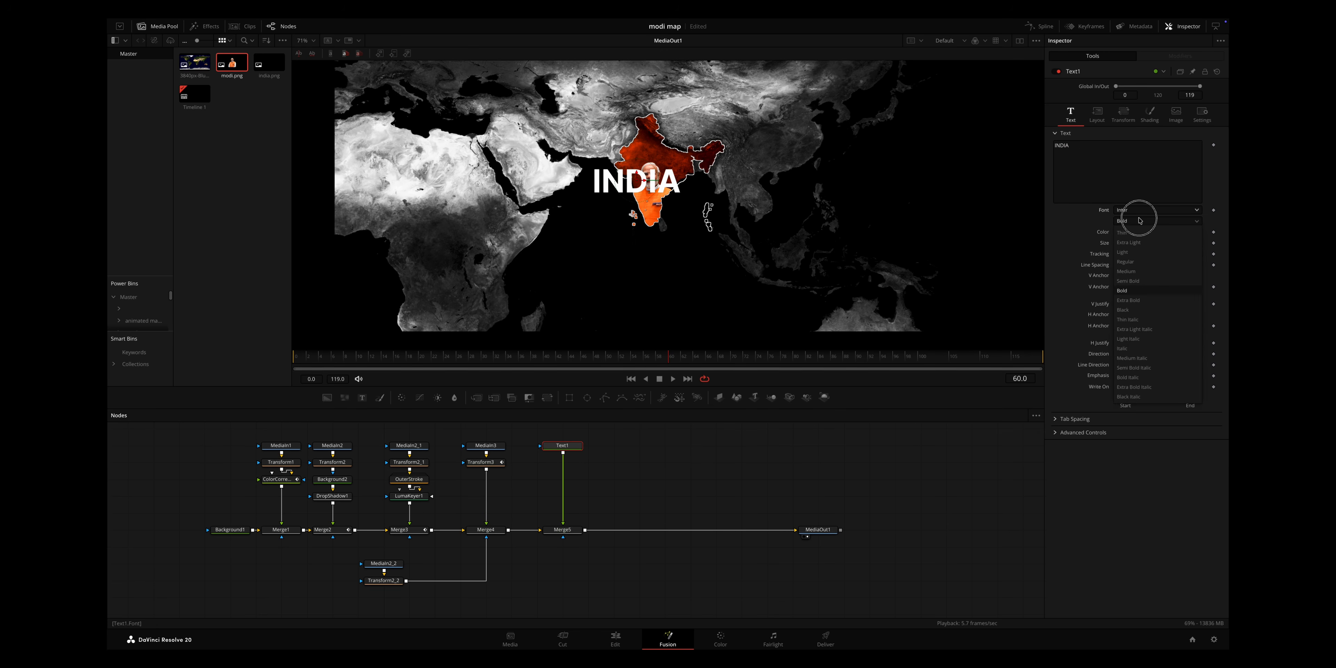
{"action": "left_click", "coordinate": [1134, 310]}
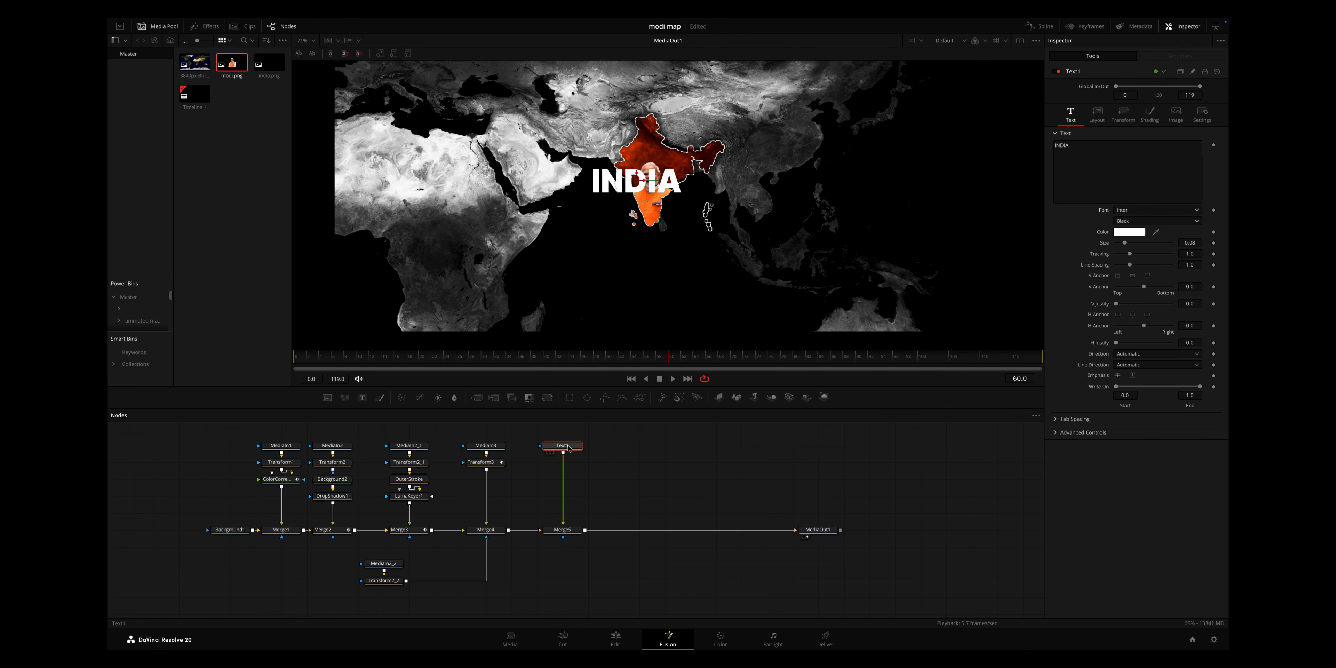
Insert a Transform node after Text1, scale the title to 0.695 and place its center at 0.546, 0.28 below the map.
{"action": "left_click", "coordinate": [547, 398]}
{"action": "left_click_drag", "start_coordinate": [1190, 120], "coordinate": [1069, 153]}
{"action": "left_click_drag", "start_coordinate": [1133, 119], "coordinate": [1215, 120]}
Enable shading element 4, the Blue Border, on the INDIA text and set its level to Word.
{"action": "left_click", "coordinate": [568, 446]}
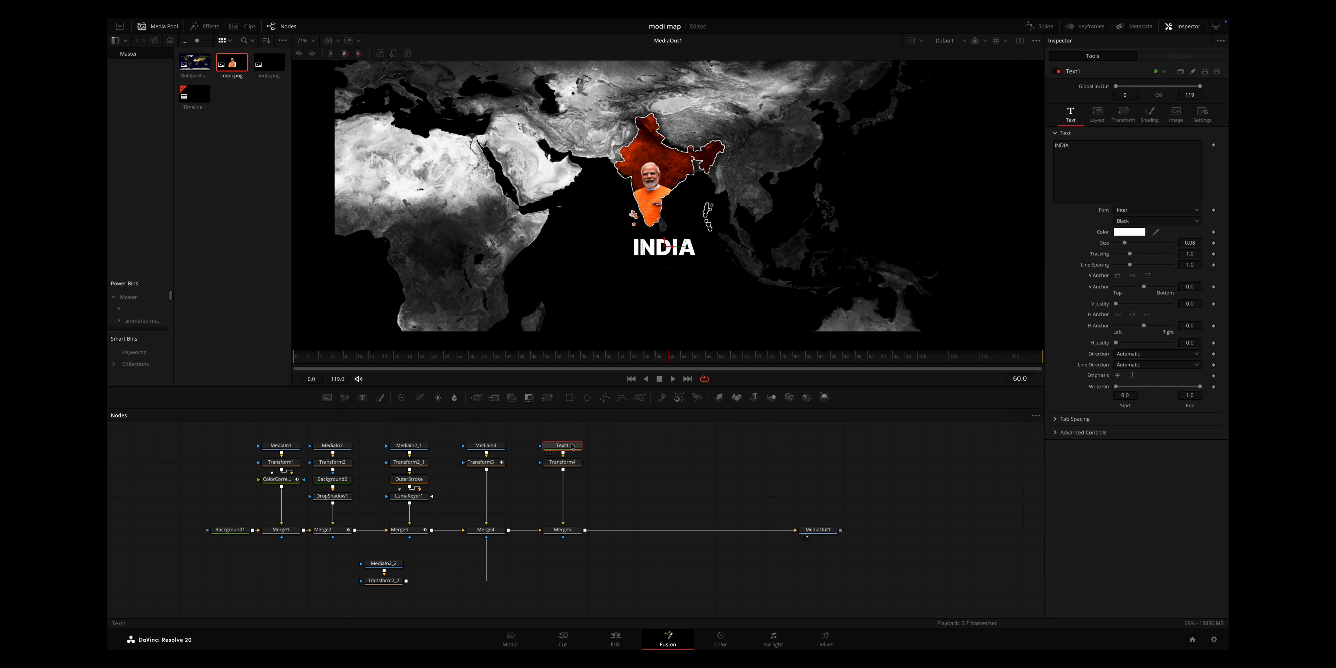
{"action": "left_click", "coordinate": [1150, 114]}
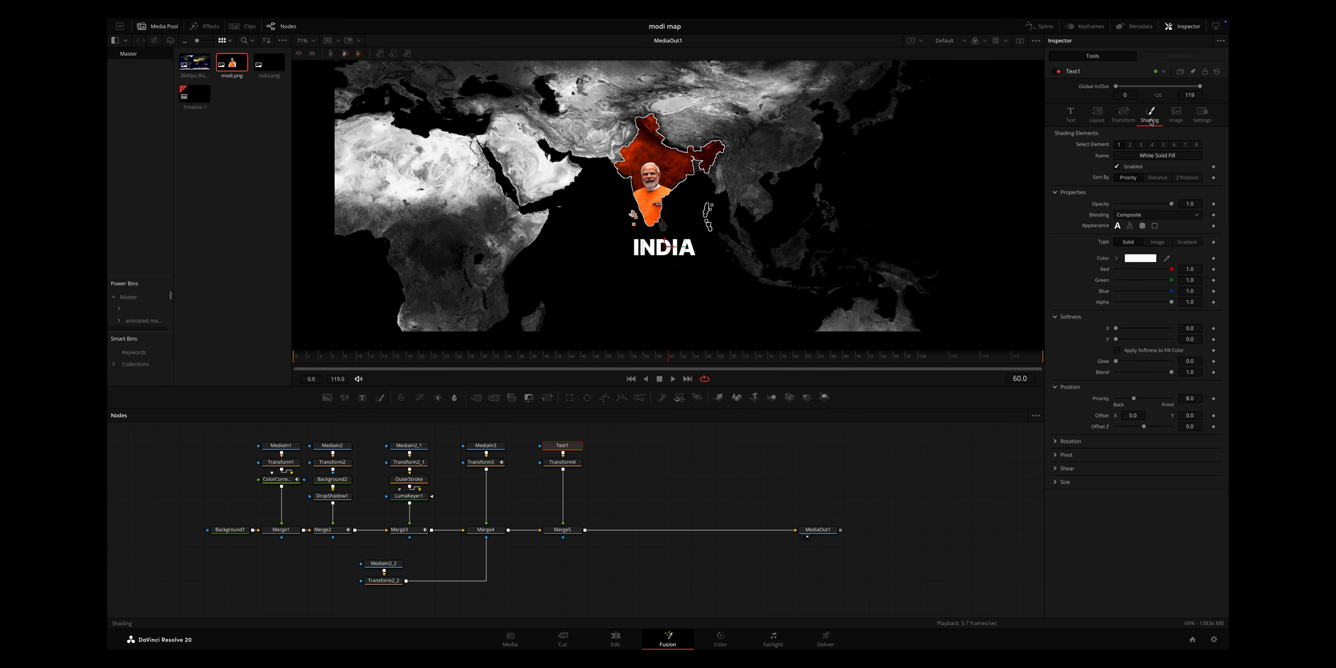
{"action": "left_click", "coordinate": [1152, 147]}
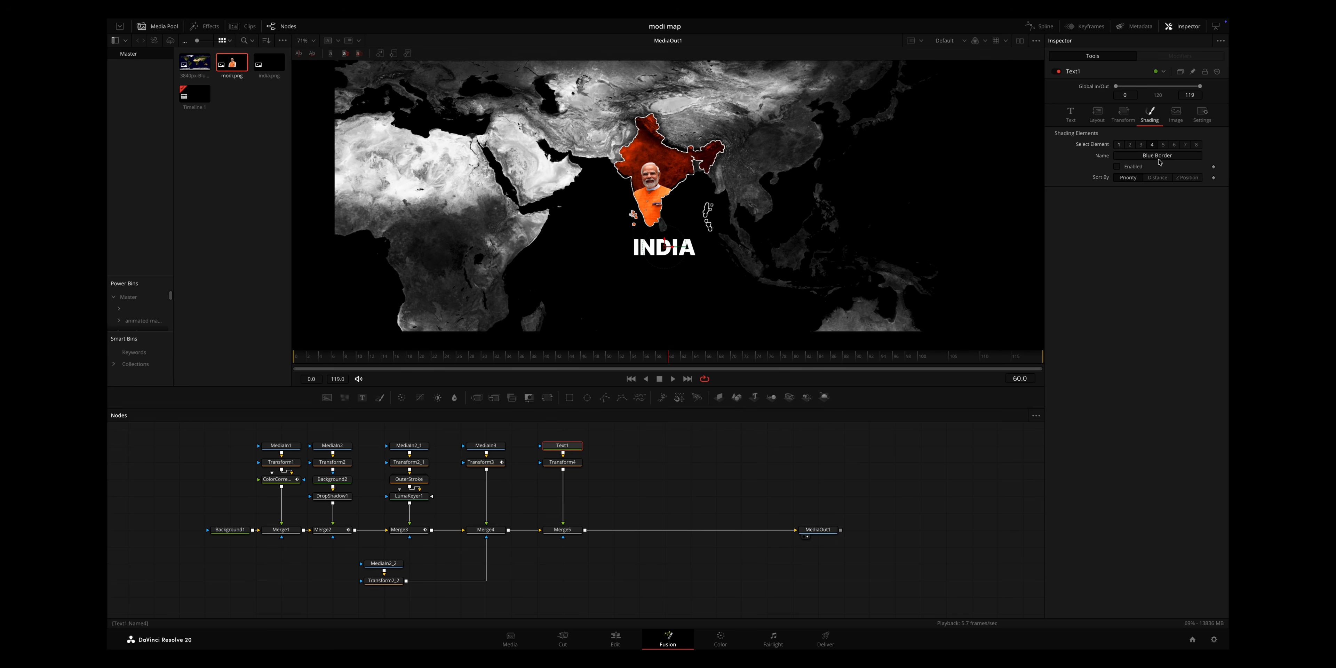
{"action": "left_click", "coordinate": [1117, 167]}
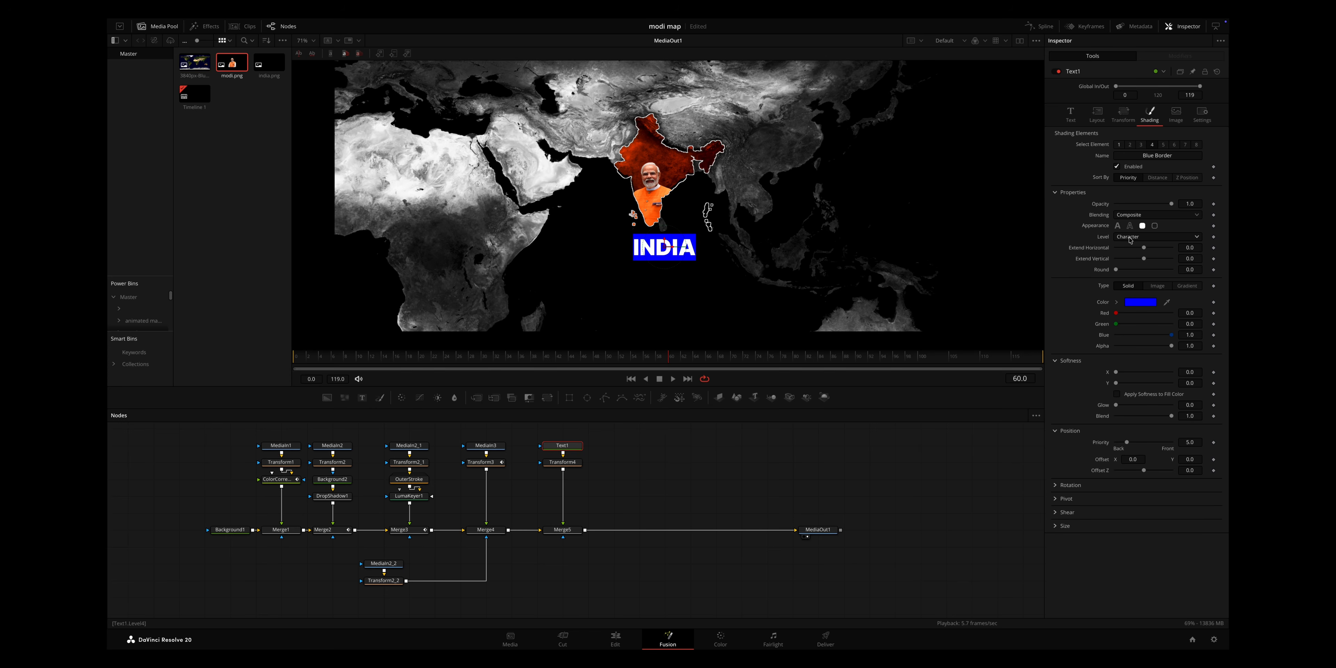
{"action": "left_click", "coordinate": [1157, 236]}
Shape the border into an underline bar with horizontal extend -0.016, vertical extend -0.297 and Y offset -0.02.
{"action": "left_click", "coordinate": [1133, 247]}
{"action": "left_click_drag", "start_coordinate": [1143, 259], "coordinate": [1144, 251]}
{"action": "left_click_drag", "start_coordinate": [1200, 460], "coordinate": [1165, 460]}
{"action": "left_click_drag", "start_coordinate": [1140, 258], "coordinate": [1126, 263]}
{"action": "left_click_drag", "start_coordinate": [1188, 459], "coordinate": [1200, 459]}
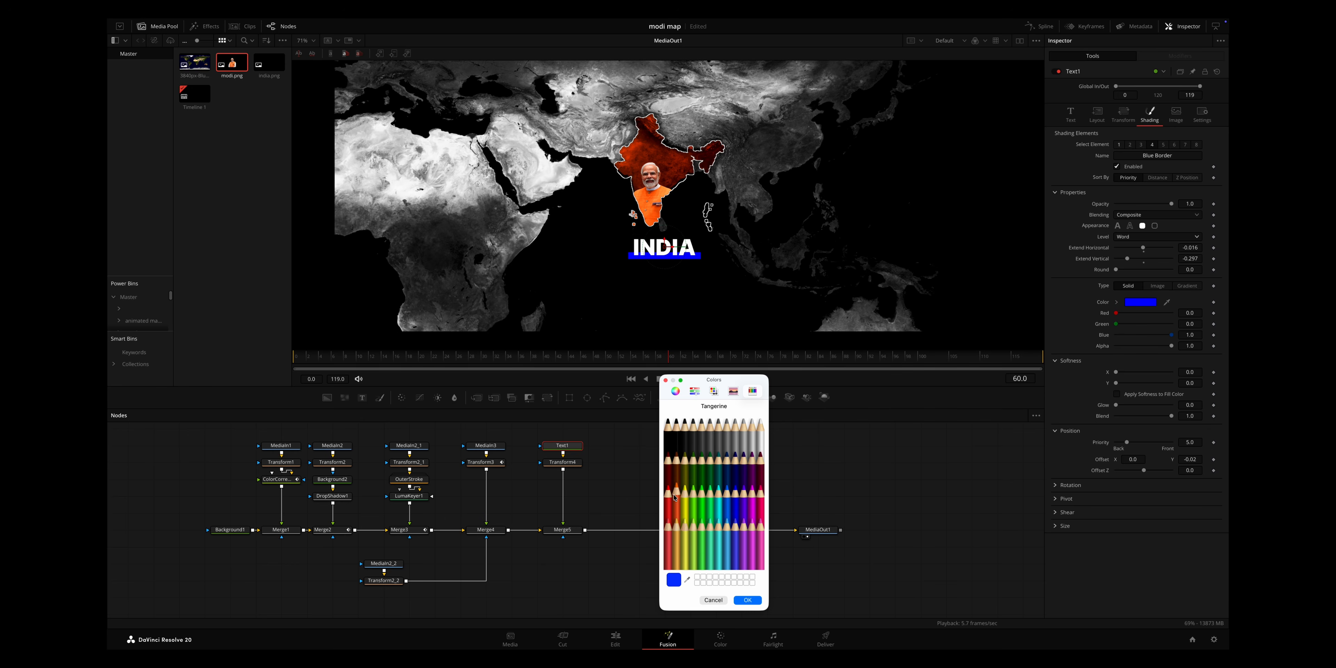
Color the underline bar bright red and enable shading element 3, the Black Shadow, on the text.
{"action": "left_click", "coordinate": [671, 500]}
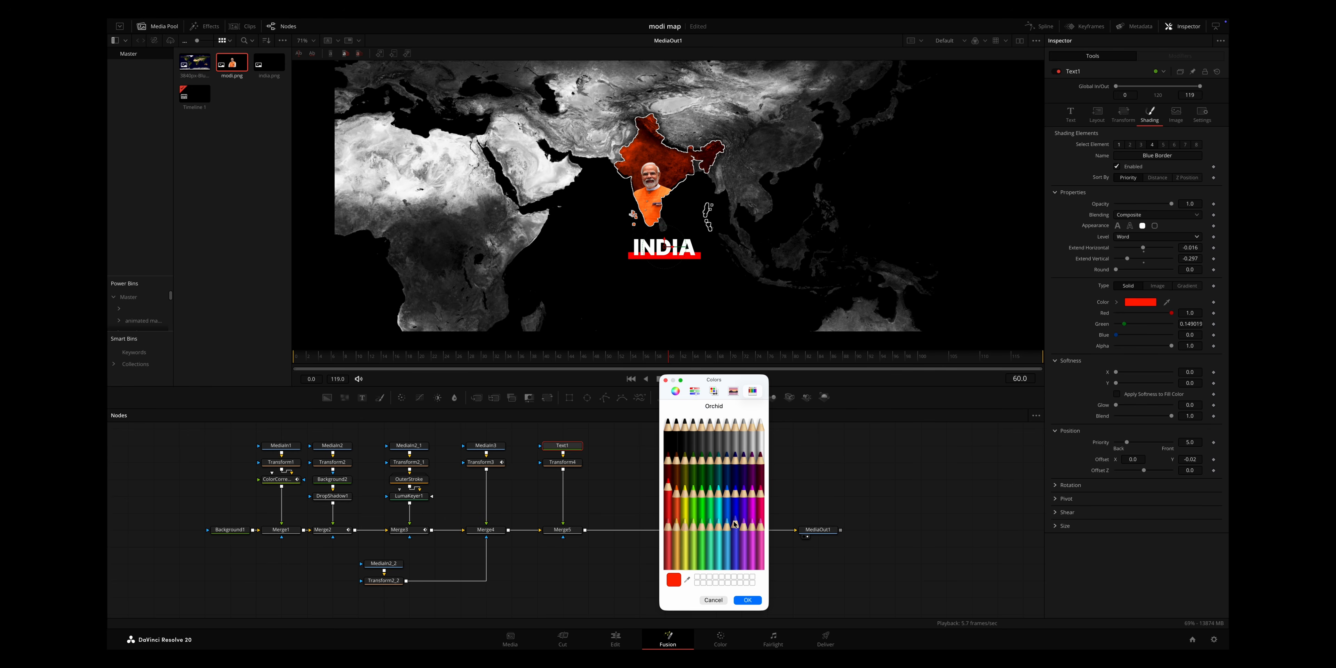
{"action": "left_click", "coordinate": [753, 602]}
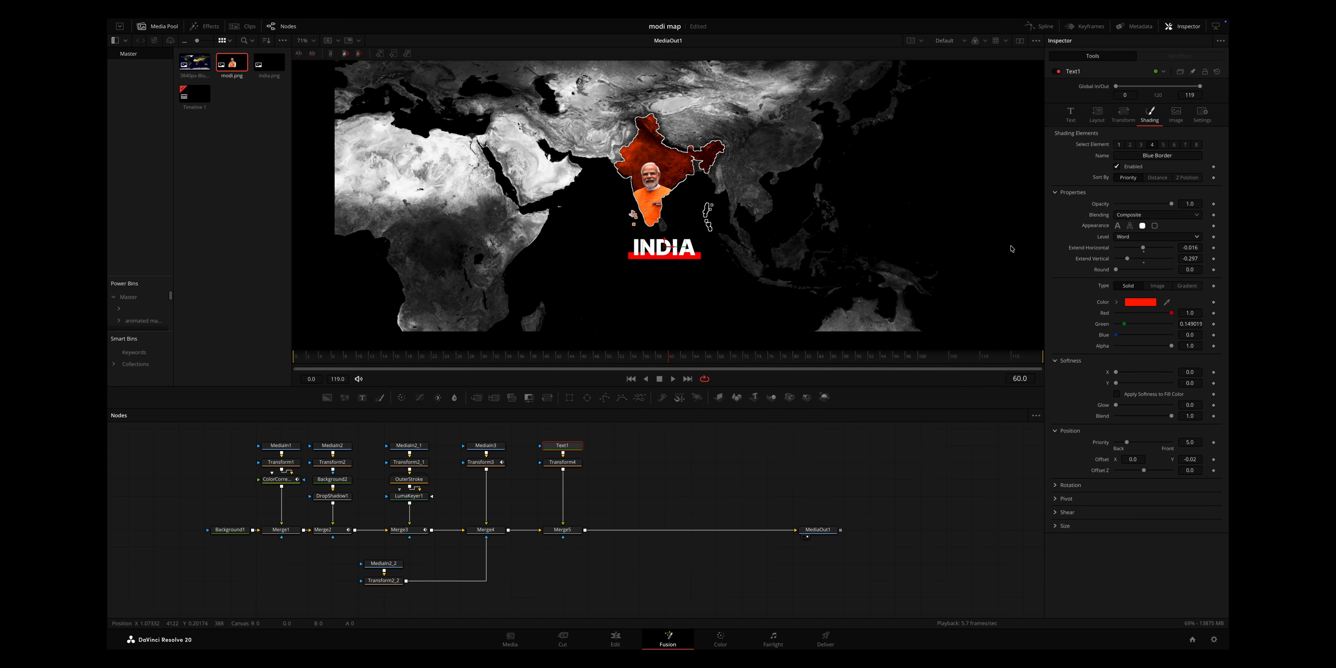
{"action": "left_click", "coordinate": [1141, 145]}
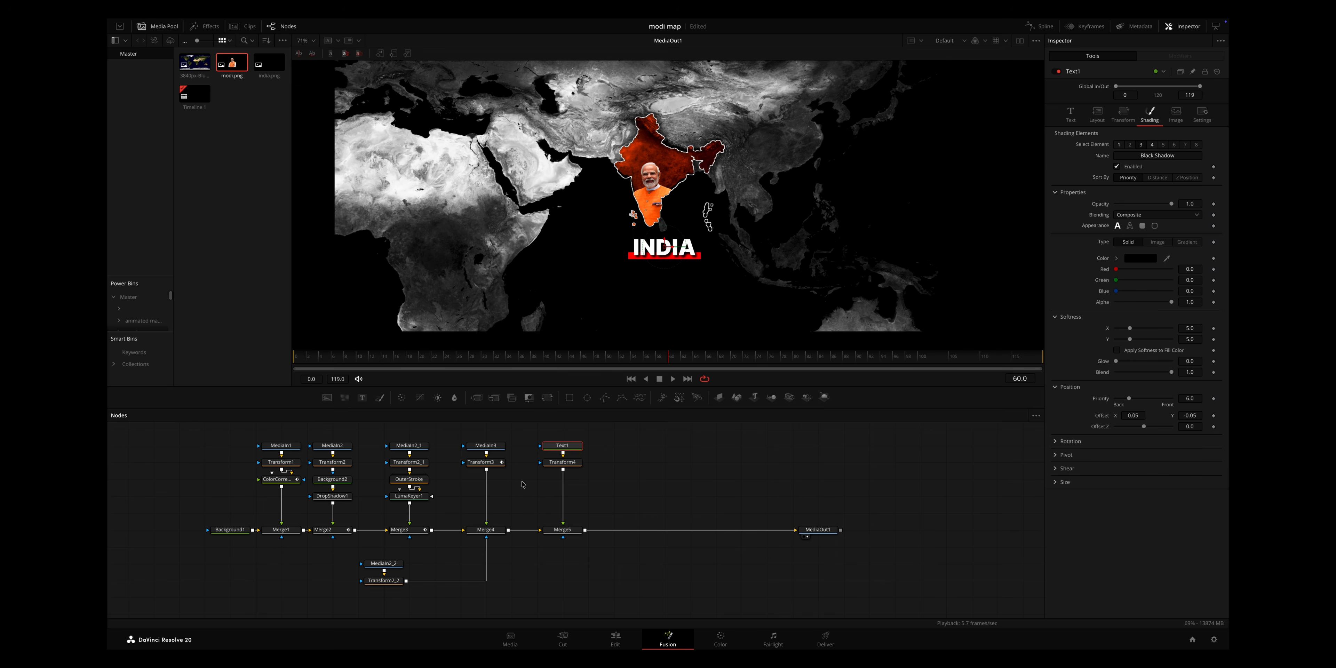
Add a Drop Shadow node after the portrait's Transform3 and increase its shadow strength.
{"action": "left_click", "coordinate": [495, 466]}
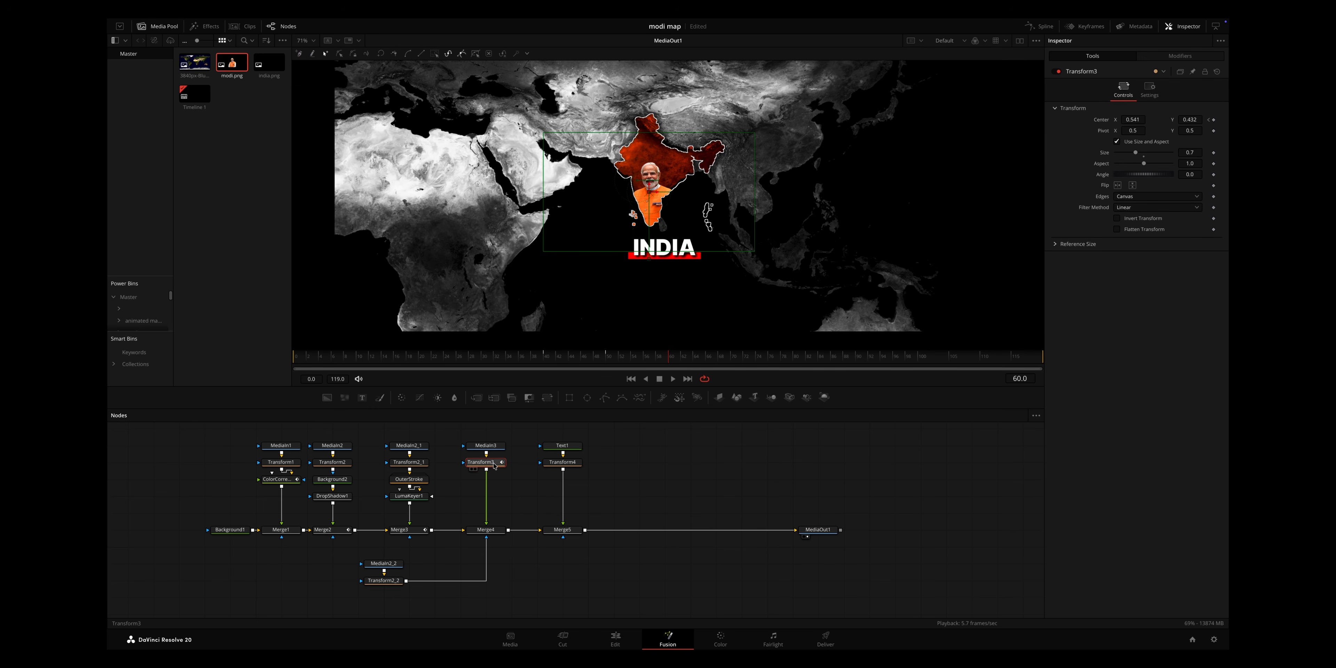
{"action": "key", "text": "shift+space"}
{"action": "type", "text": "DRO"}
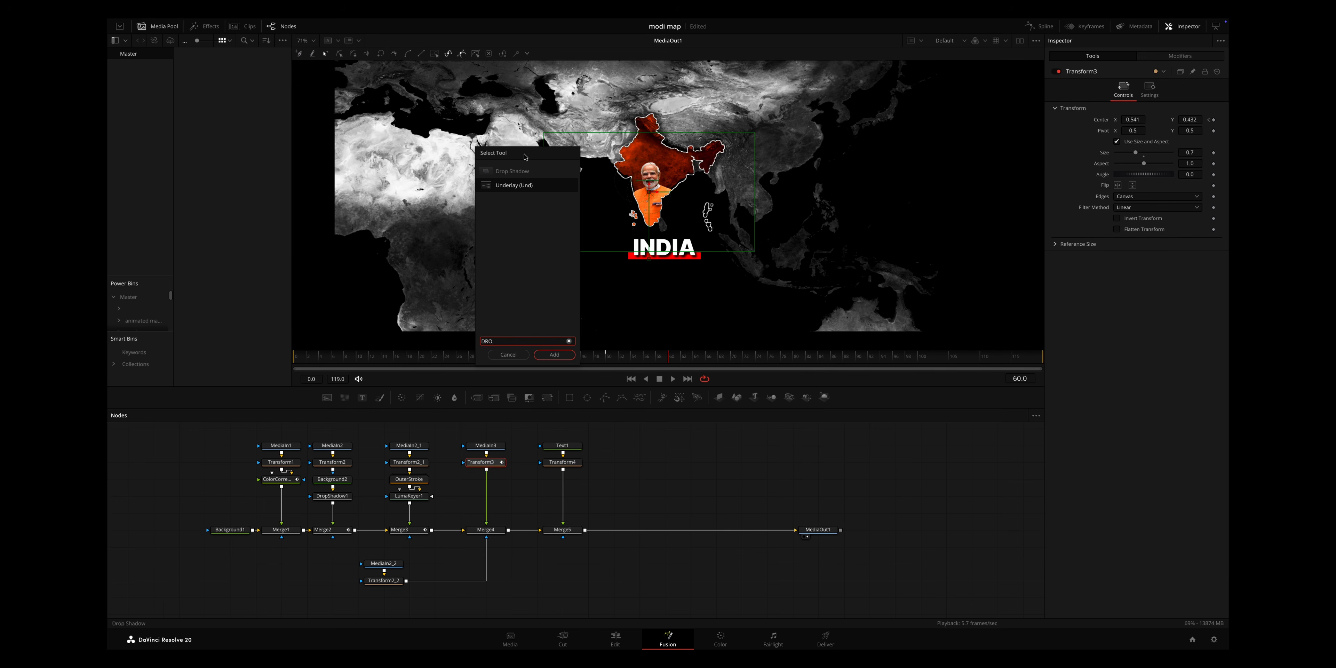
{"action": "left_click", "coordinate": [519, 171]}
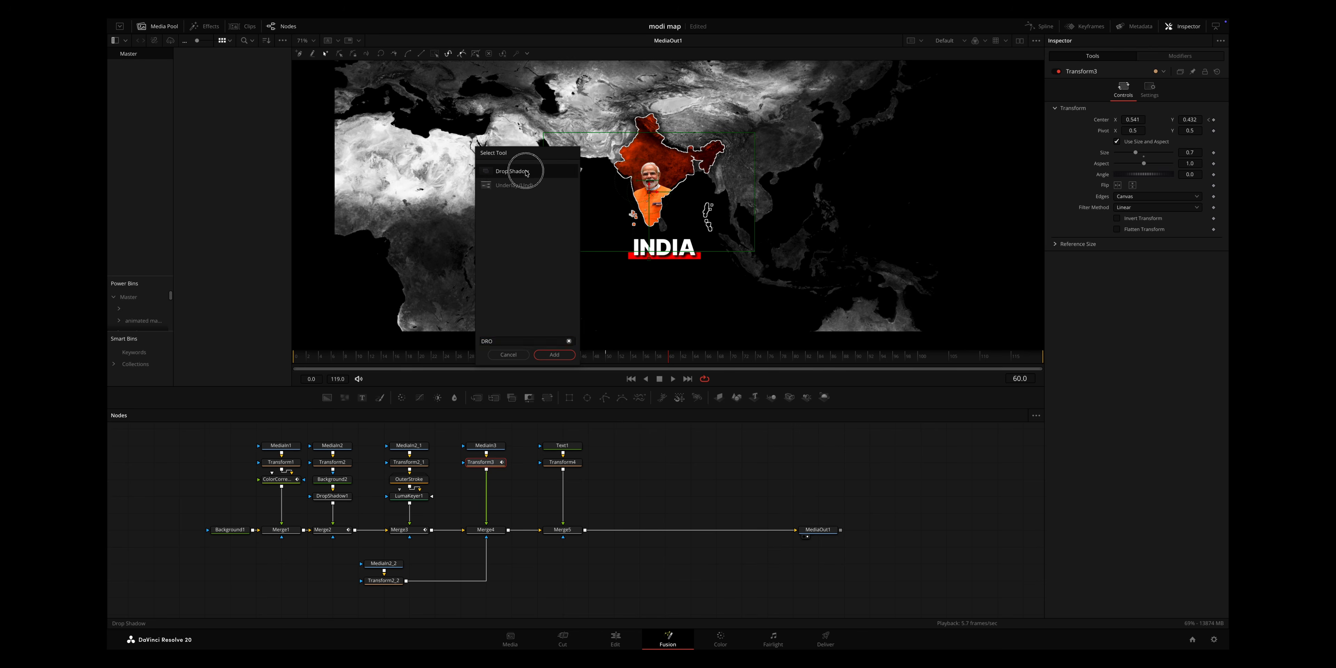
{"action": "left_click", "coordinate": [555, 354]}
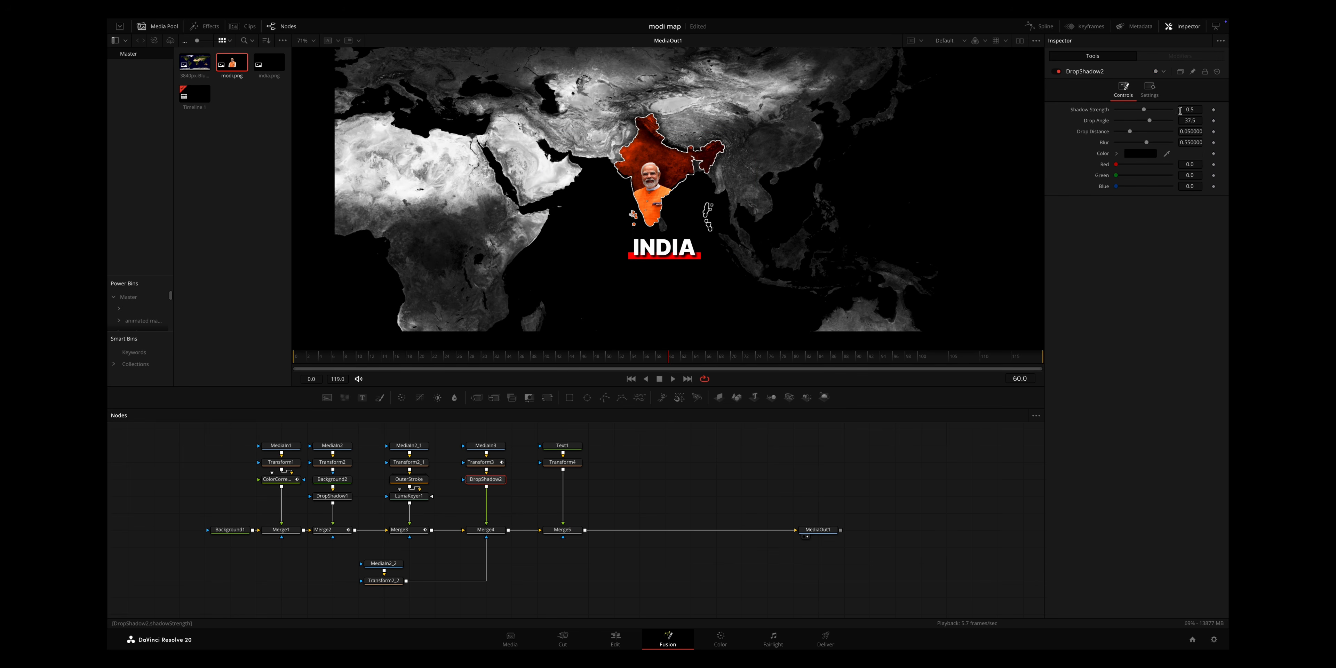
{"action": "left_click_drag", "start_coordinate": [1145, 110], "coordinate": [1159, 110]}
Keyframe the INDIA text's White Solid Fill opacity from 0.0 at frame 50 to 1.0 at frame 60.
{"action": "left_click", "coordinate": [573, 462]}
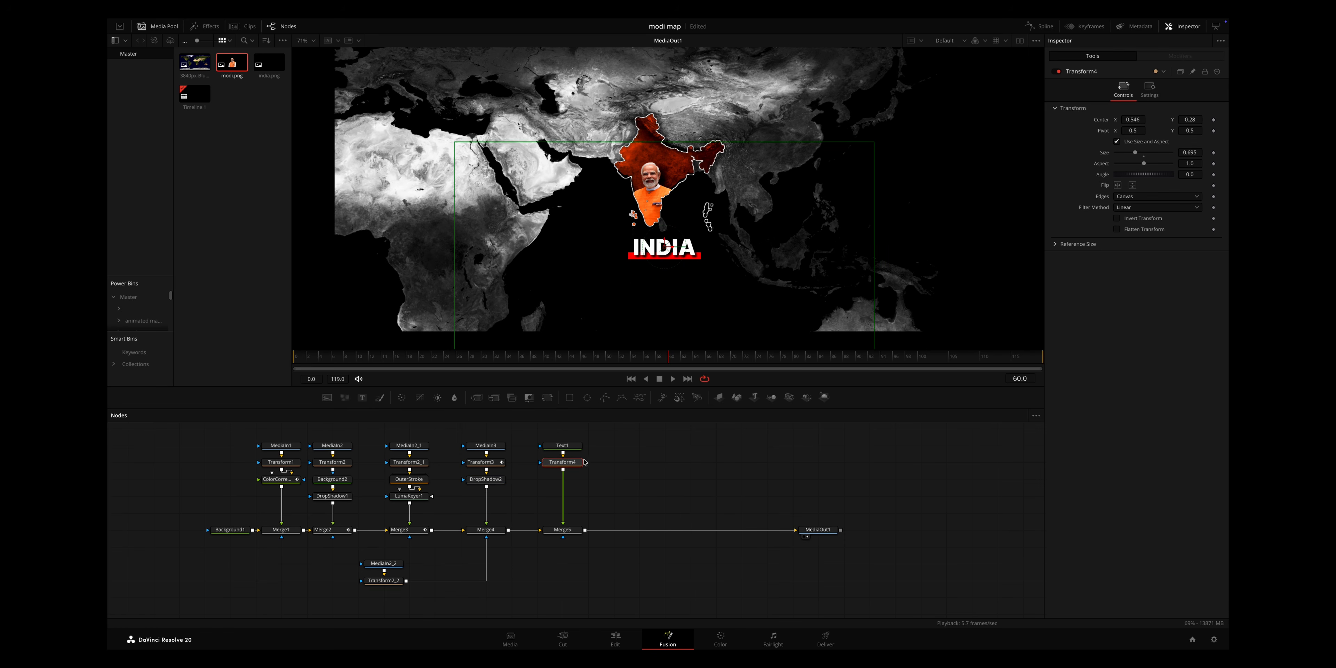
{"action": "left_click", "coordinate": [574, 445]}
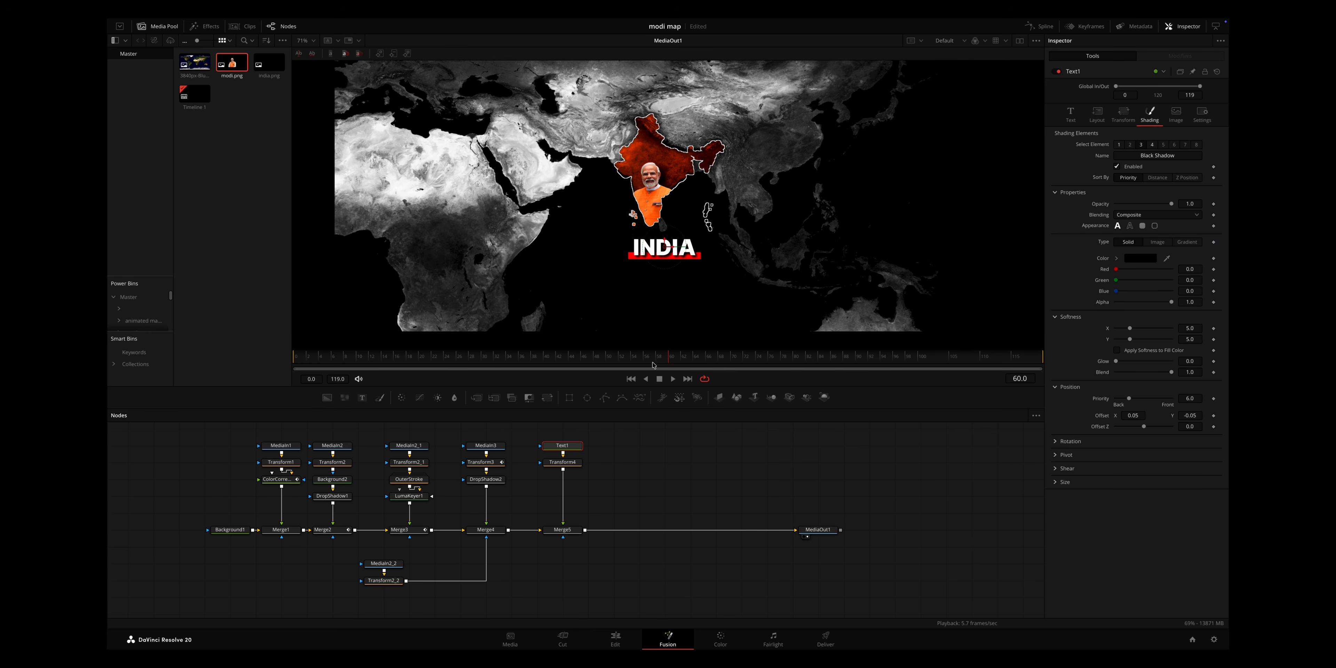
{"action": "left_click_drag", "start_coordinate": [657, 361], "coordinate": [606, 359]}
{"action": "left_click", "coordinate": [1118, 146]}
{"action": "left_click", "coordinate": [1213, 204]}
{"action": "left_click", "coordinate": [1214, 204]}
{"action": "left_click", "coordinate": [1209, 204]}
{"action": "left_click_drag", "start_coordinate": [1171, 204], "coordinate": [1036, 207]}
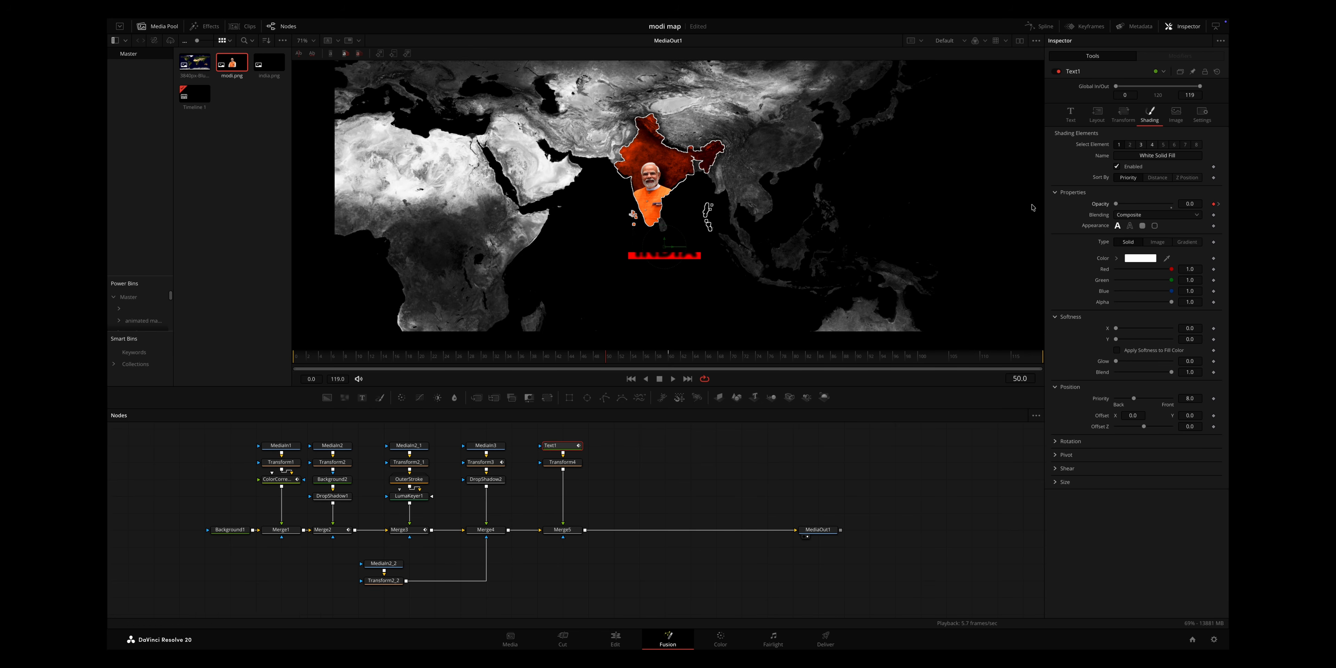
Connect the opacity of the text's Black Shadow element to Text1's Opacity 1.
{"action": "left_click", "coordinate": [1142, 145]}
{"action": "right_click", "coordinate": [1101, 208]}
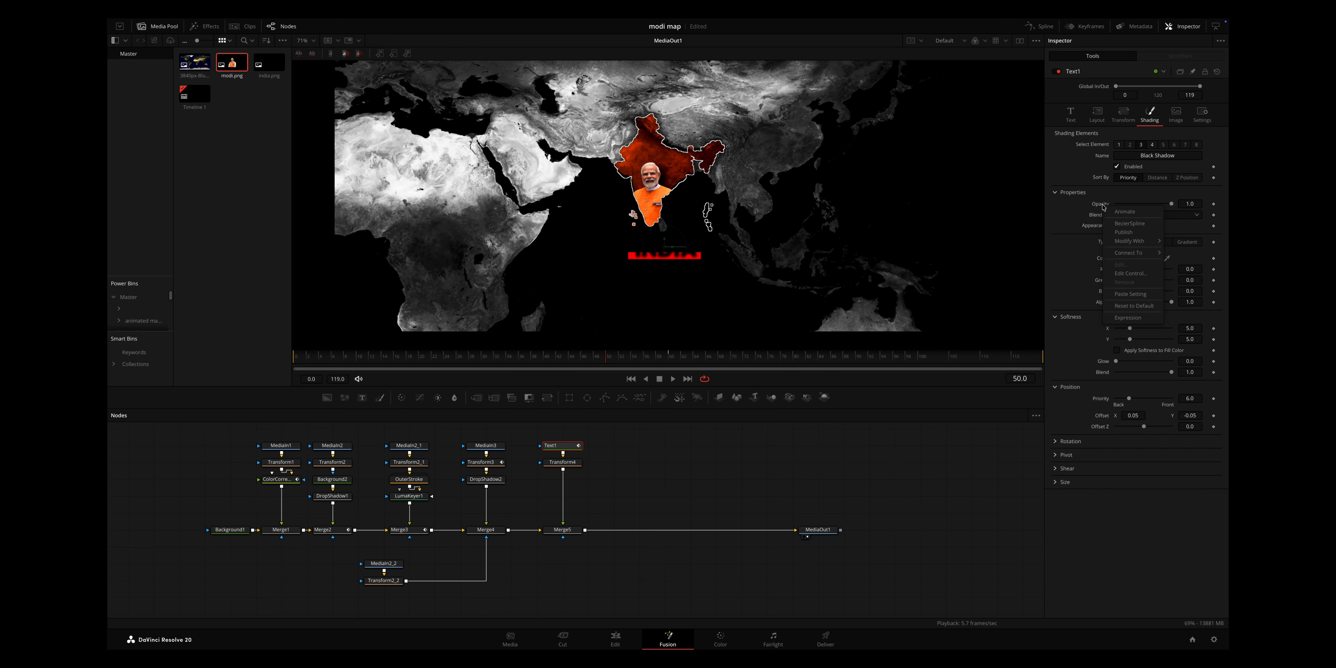
{"action": "mouse_move", "coordinate": [1128, 253]}
{"action": "mouse_move", "coordinate": [1077, 289]}
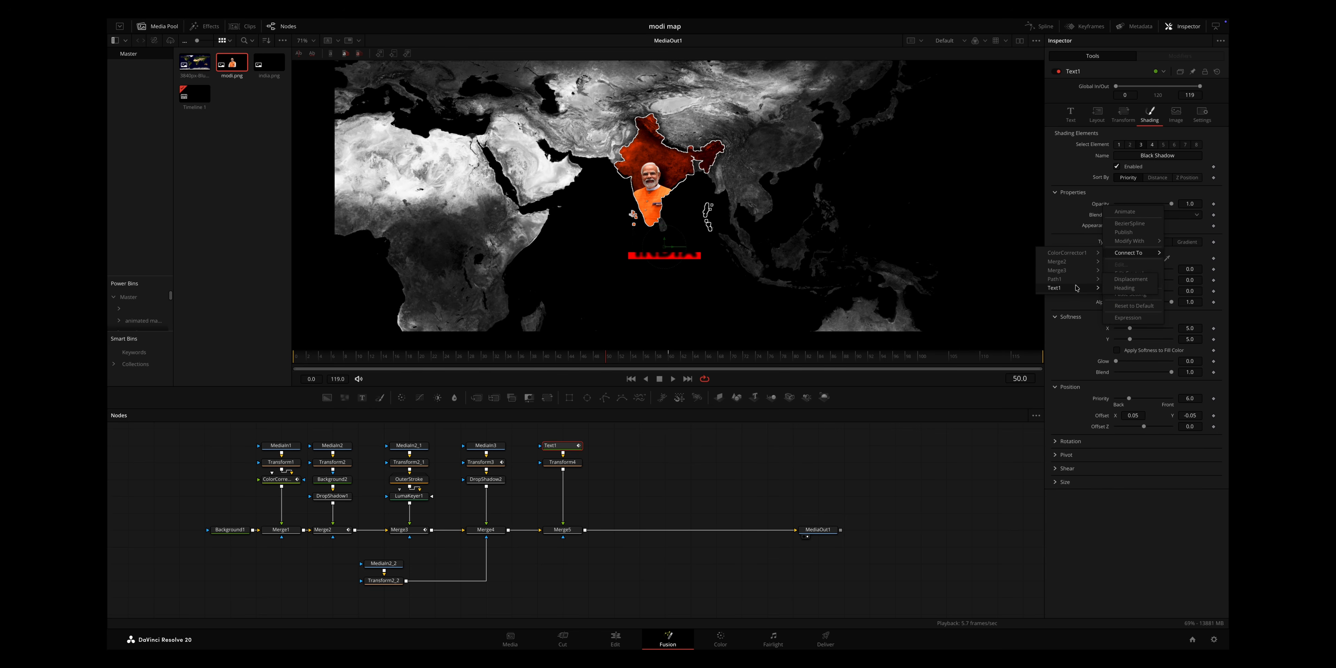
{"action": "left_click", "coordinate": [1117, 290]}
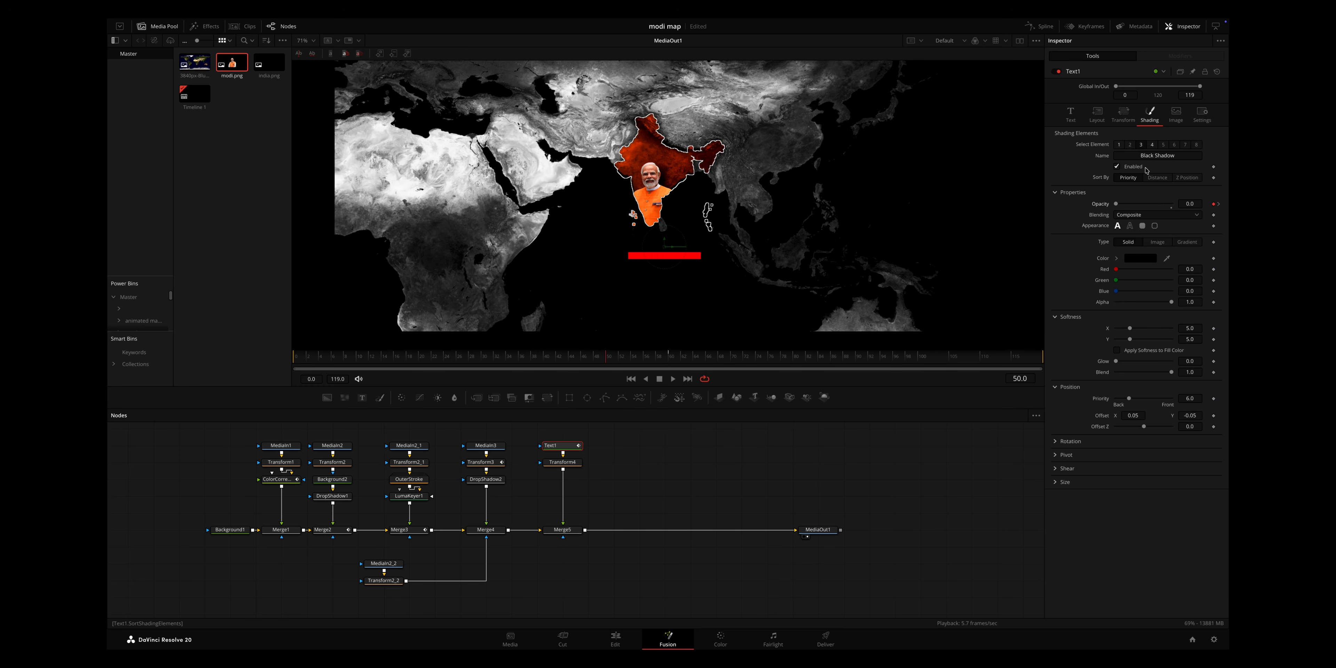
Connect the opacity of the red underline, the Blue Border element, to Text1's Opacity 1 and preview the fade through frame 60.
{"action": "left_click", "coordinate": [1163, 145]}
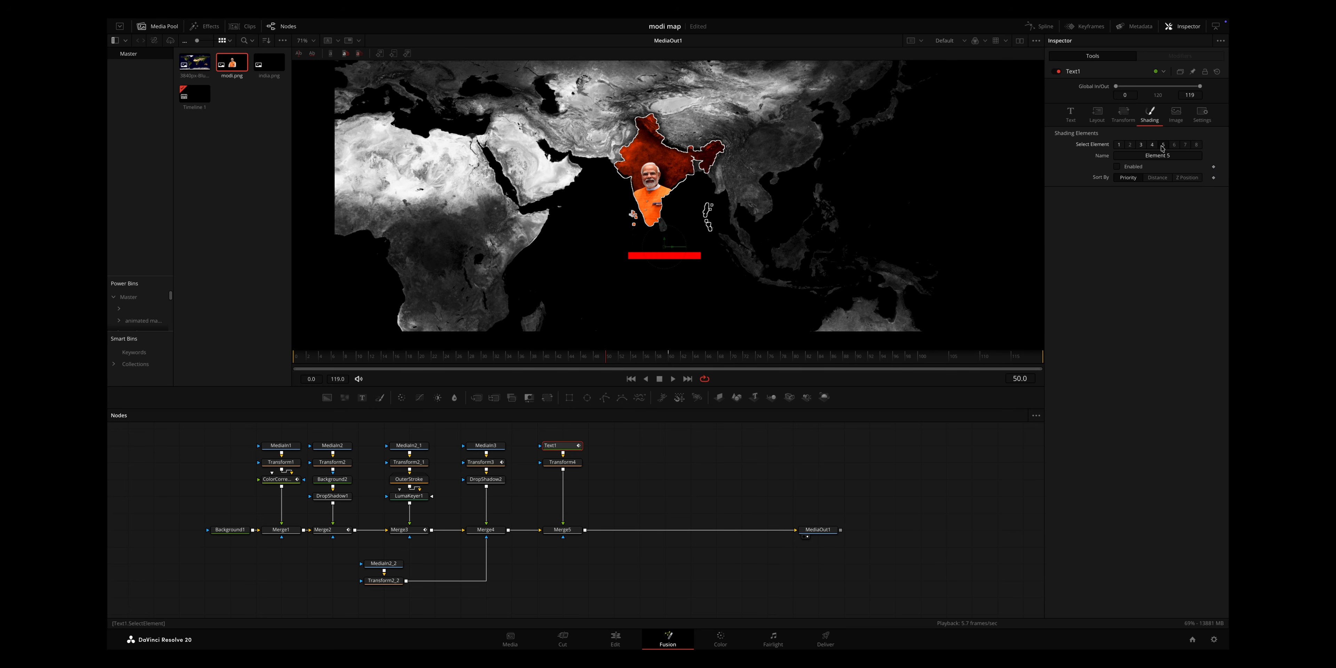
{"action": "left_click", "coordinate": [1152, 145]}
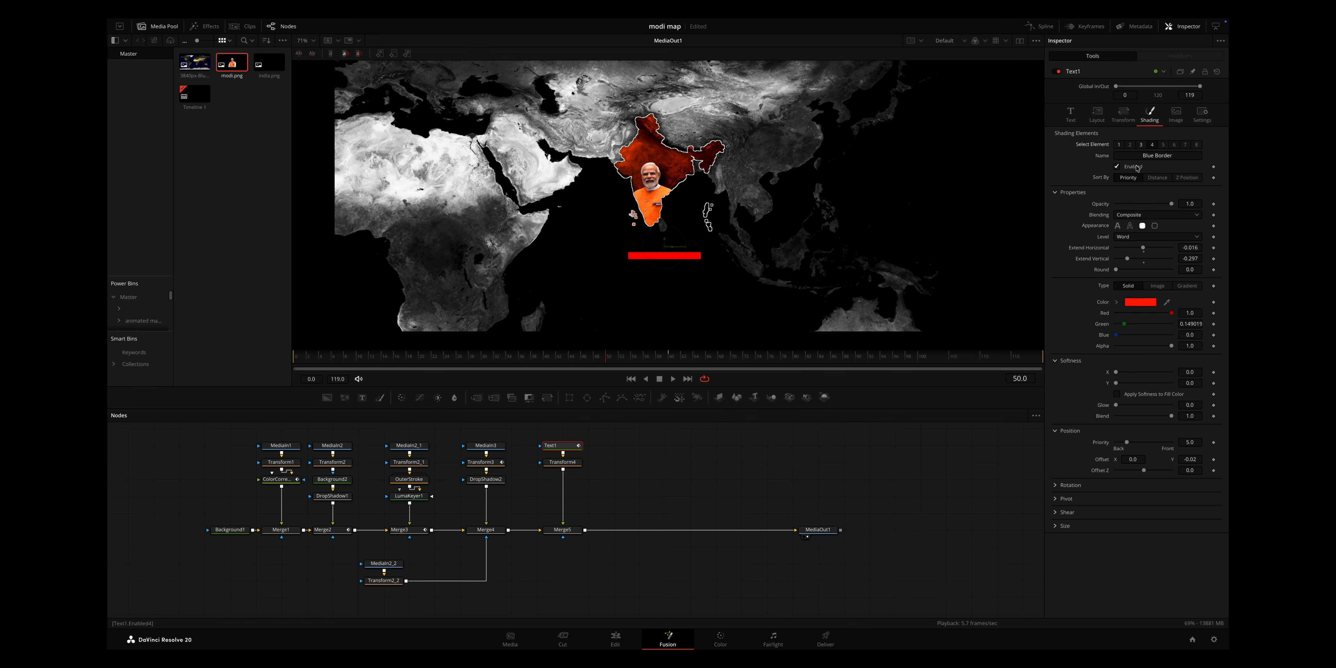
{"action": "right_click", "coordinate": [1106, 208]}
{"action": "mouse_move", "coordinate": [1128, 253]}
{"action": "mouse_move", "coordinate": [1073, 289]}
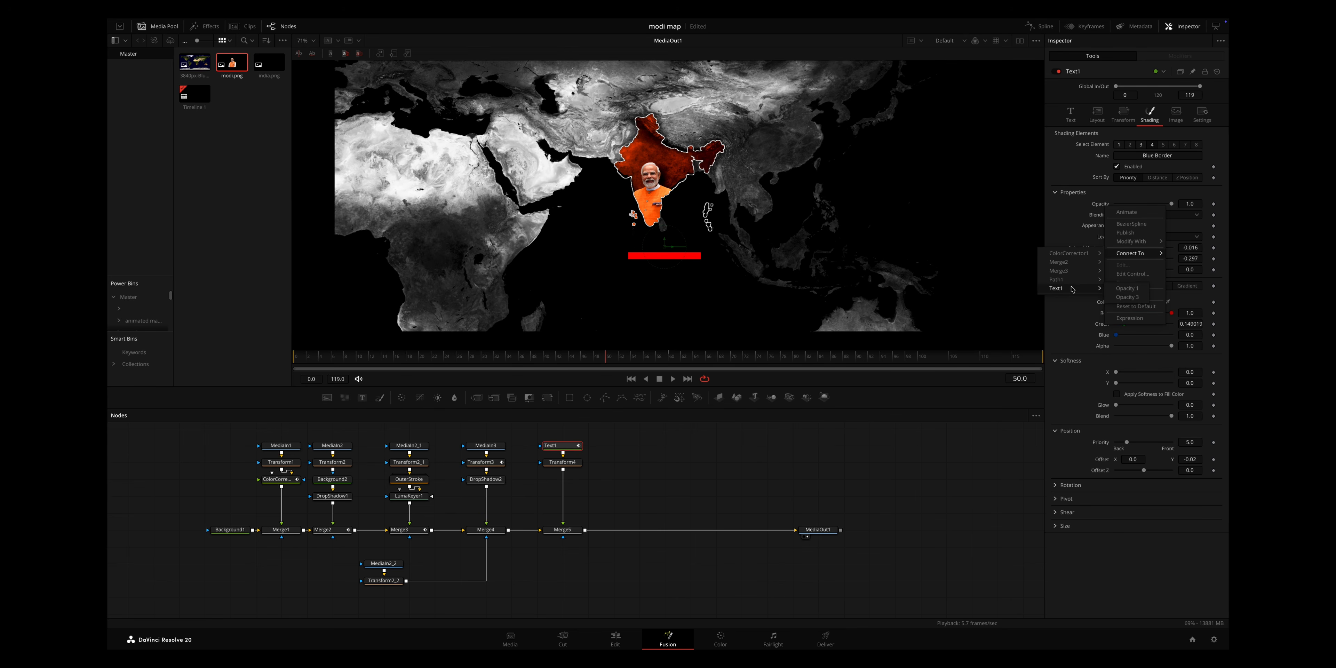
{"action": "left_click", "coordinate": [1120, 289]}
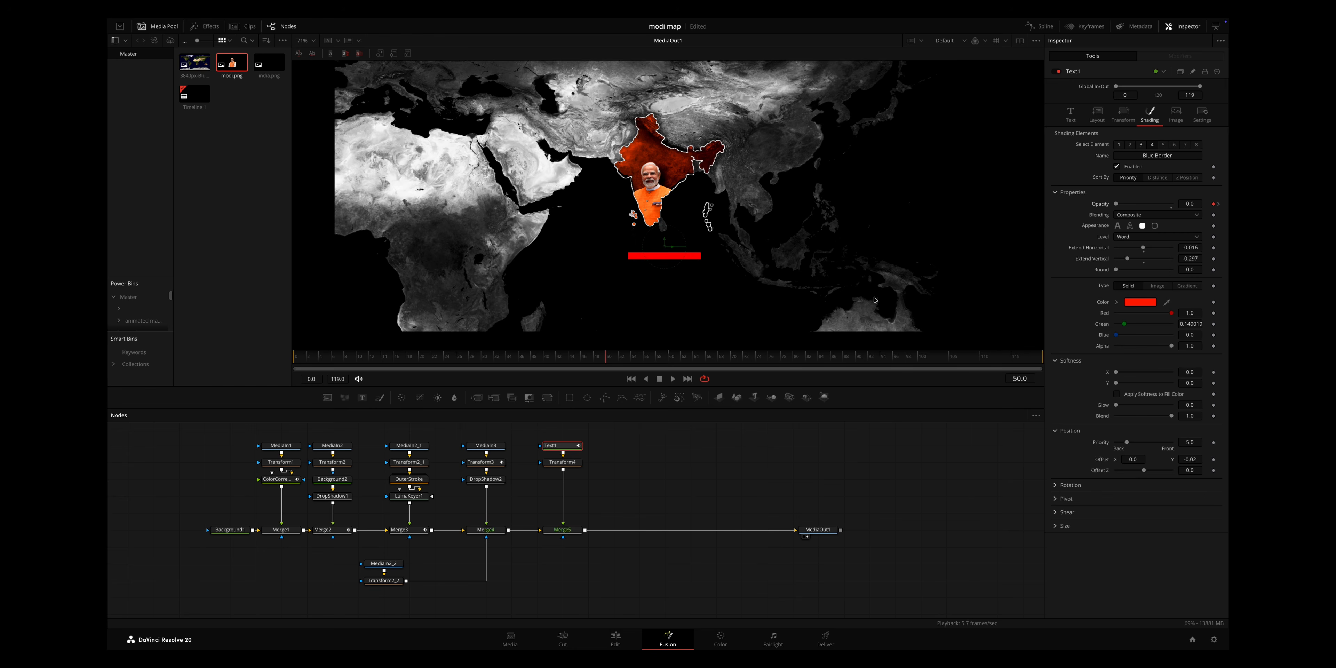
{"action": "left_click", "coordinate": [603, 360]}
{"action": "left_click_drag", "start_coordinate": [603, 359], "coordinate": [671, 358]}
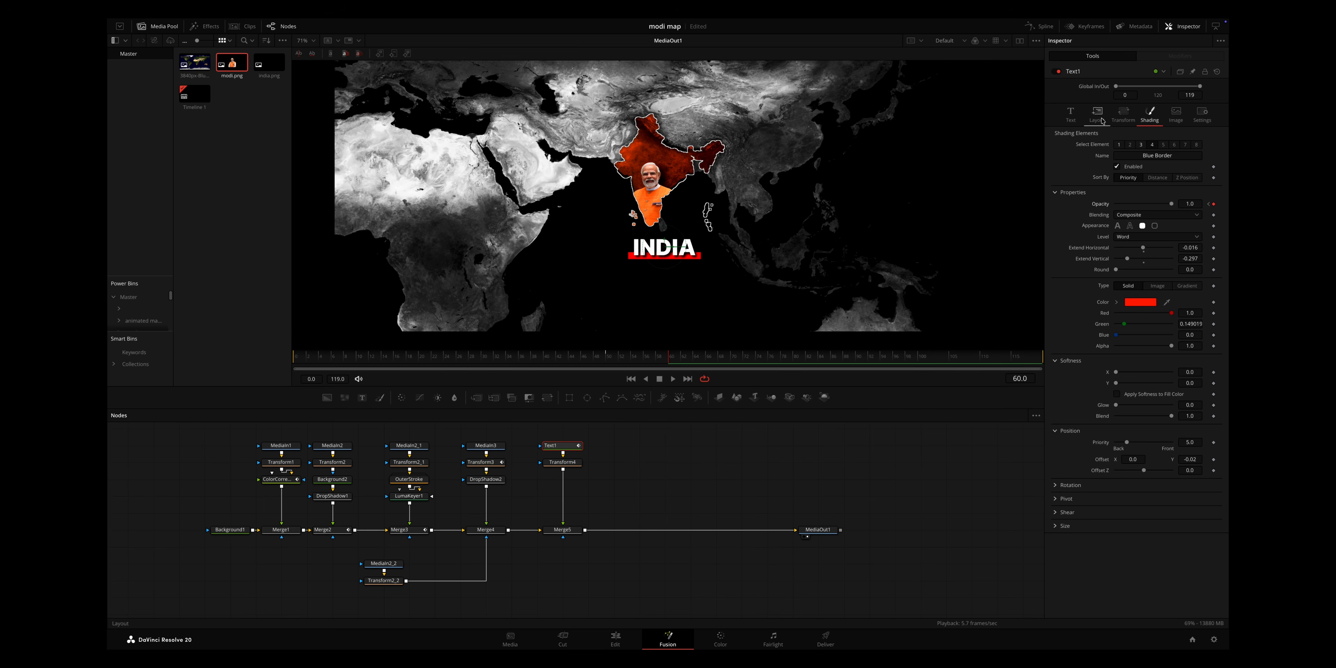
Animate the characters' Y rotation from a turned angle at frame 50 to 0.0 at frame 60 and scrub through the result.
{"action": "left_click", "coordinate": [1121, 113]}
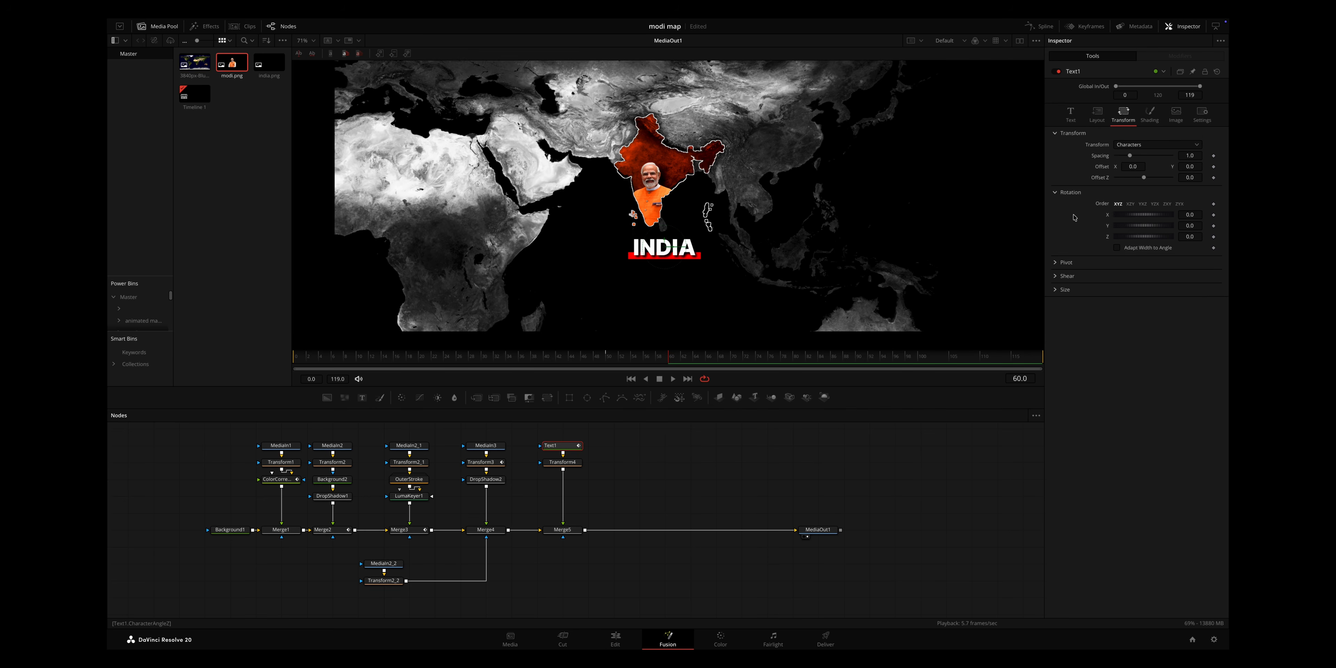
{"action": "left_click_drag", "start_coordinate": [1194, 224], "coordinate": [1028, 224]}
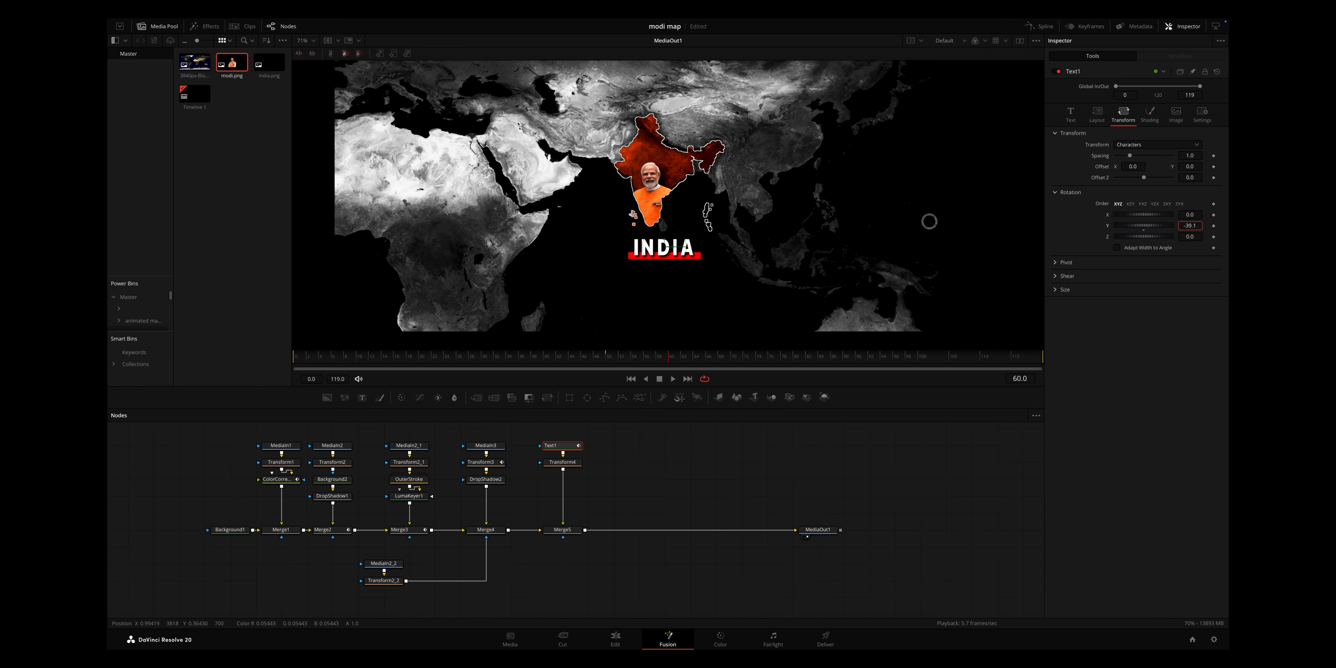
{"action": "left_click", "coordinate": [610, 362]}
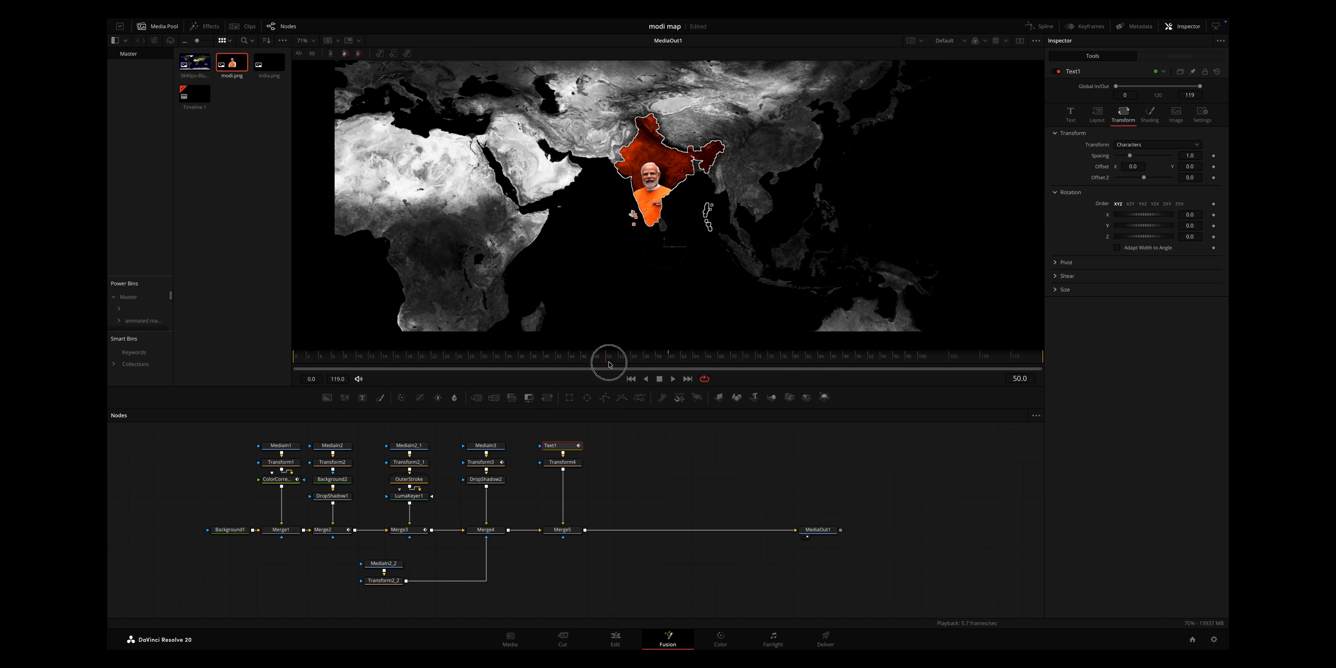
{"action": "left_click", "coordinate": [1214, 226]}
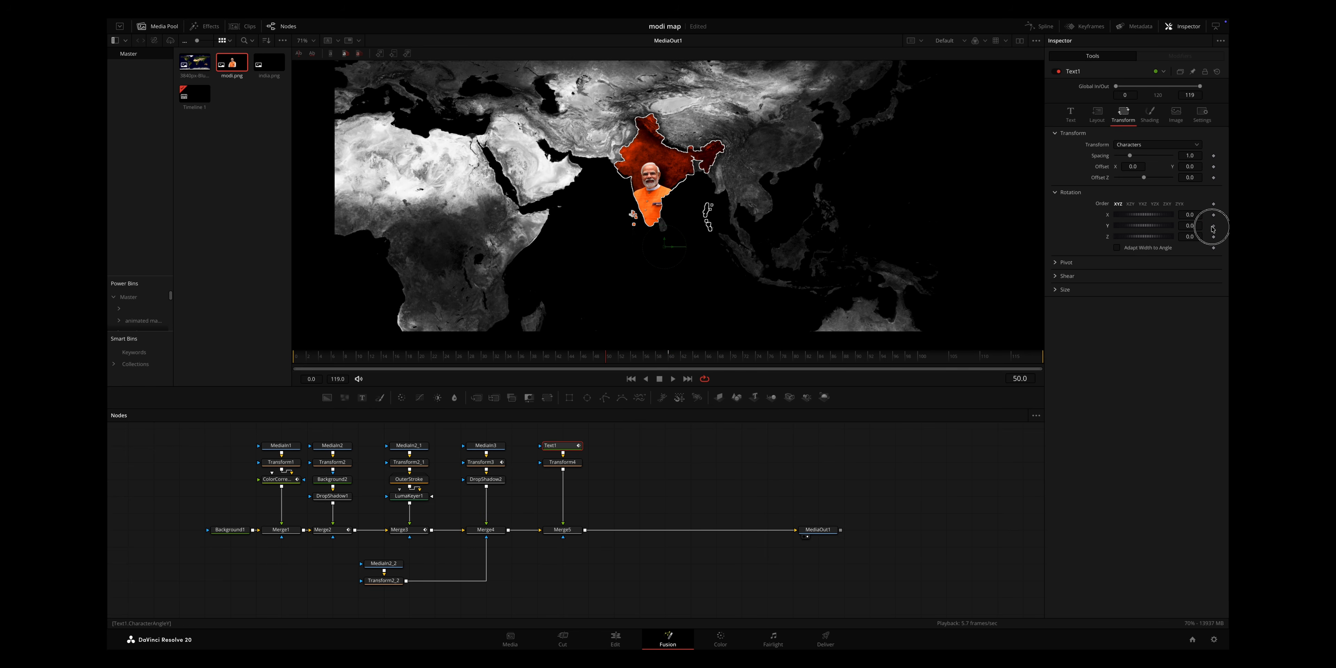
{"action": "left_click", "coordinate": [671, 362]}
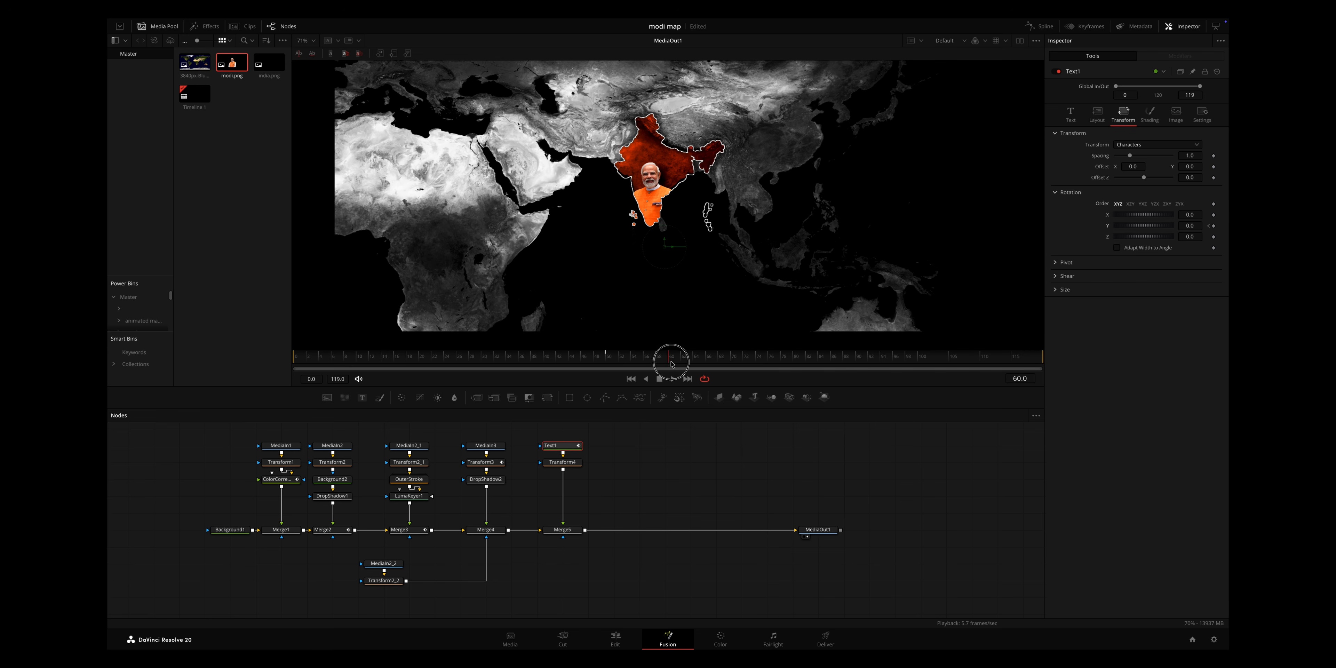
{"action": "left_click", "coordinate": [1209, 227]}
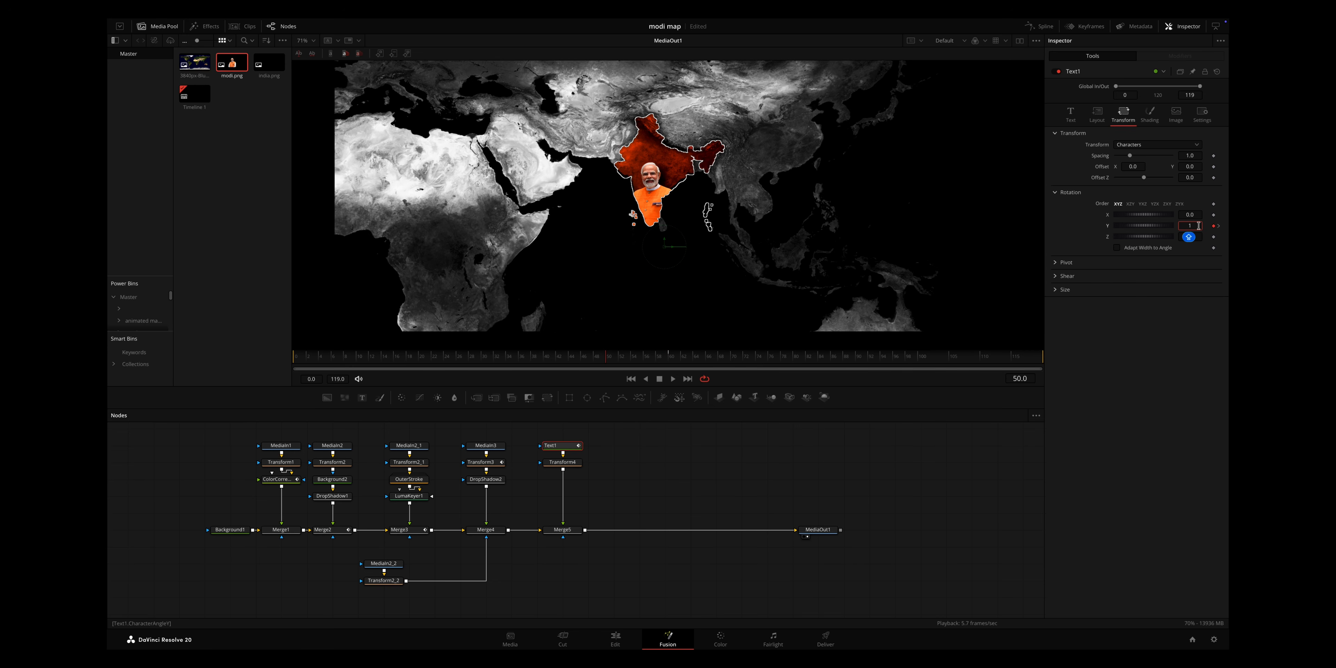
{"action": "key", "text": "Tab"}
{"action": "left_click_drag", "start_coordinate": [605, 360], "coordinate": [687, 362]}
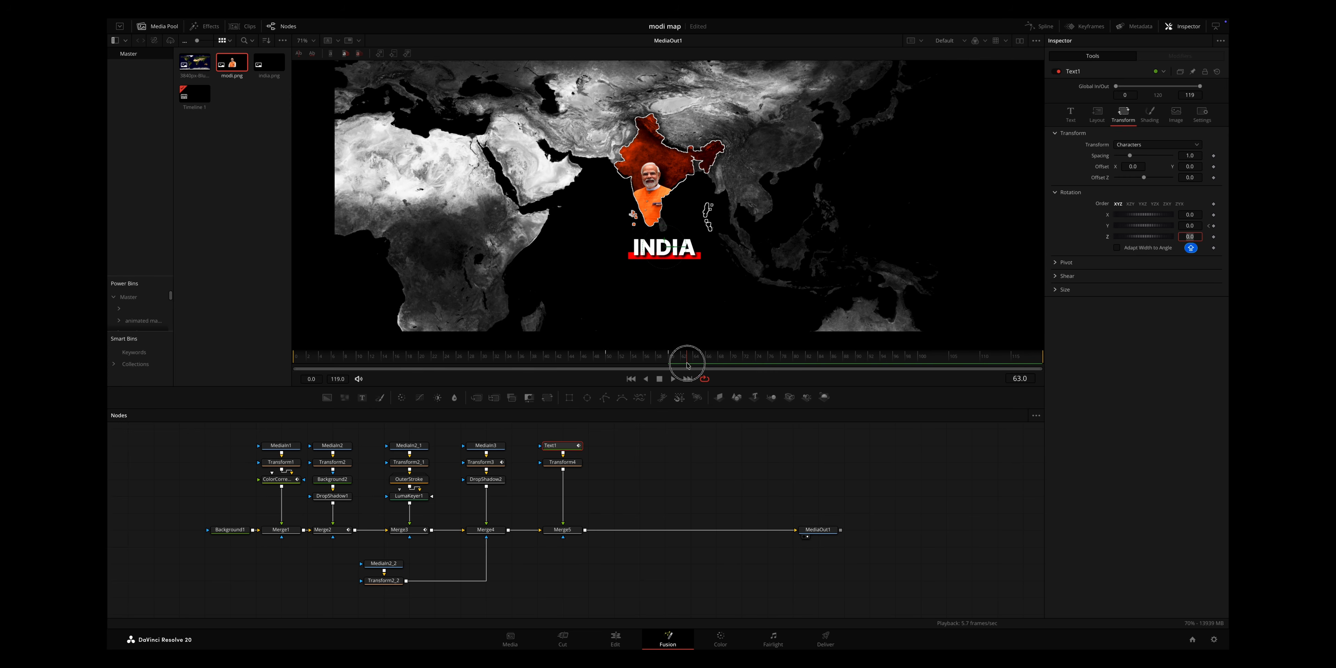
Review the text's opacity and character angle curves in the Spline editor, and scrub the title animation to frame 80.
{"action": "left_click", "coordinate": [1043, 27]}
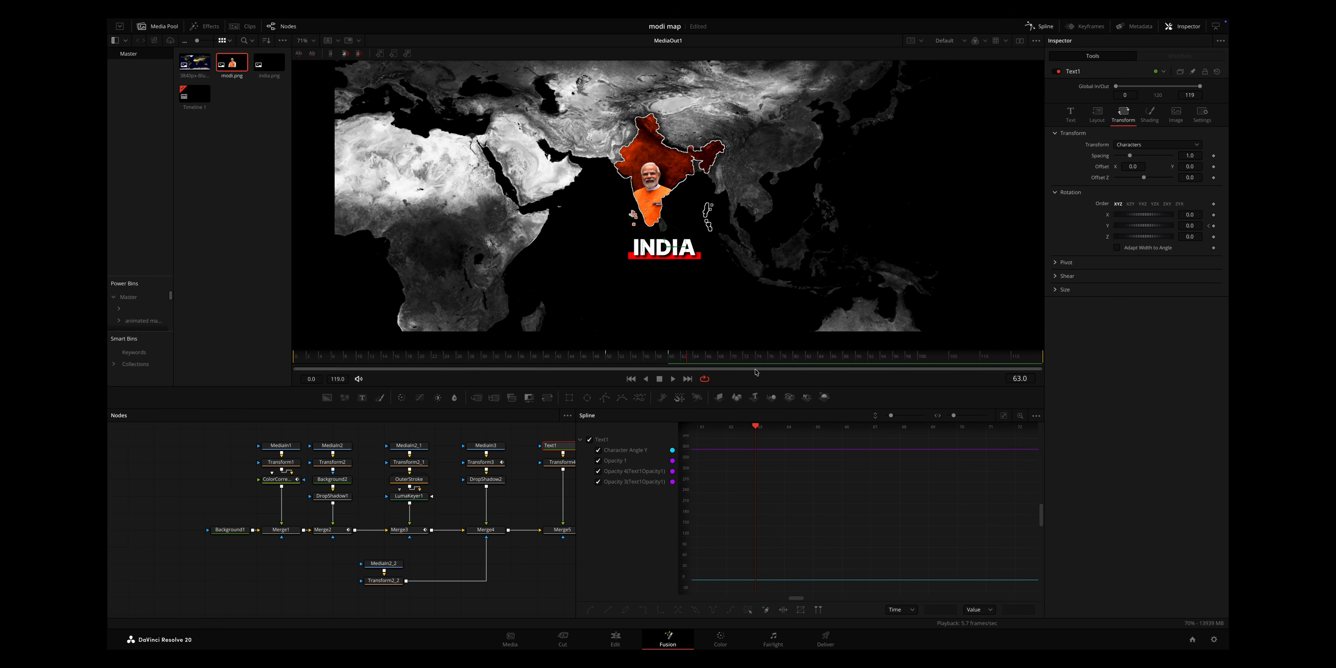
{"action": "left_click", "coordinate": [1003, 417]}
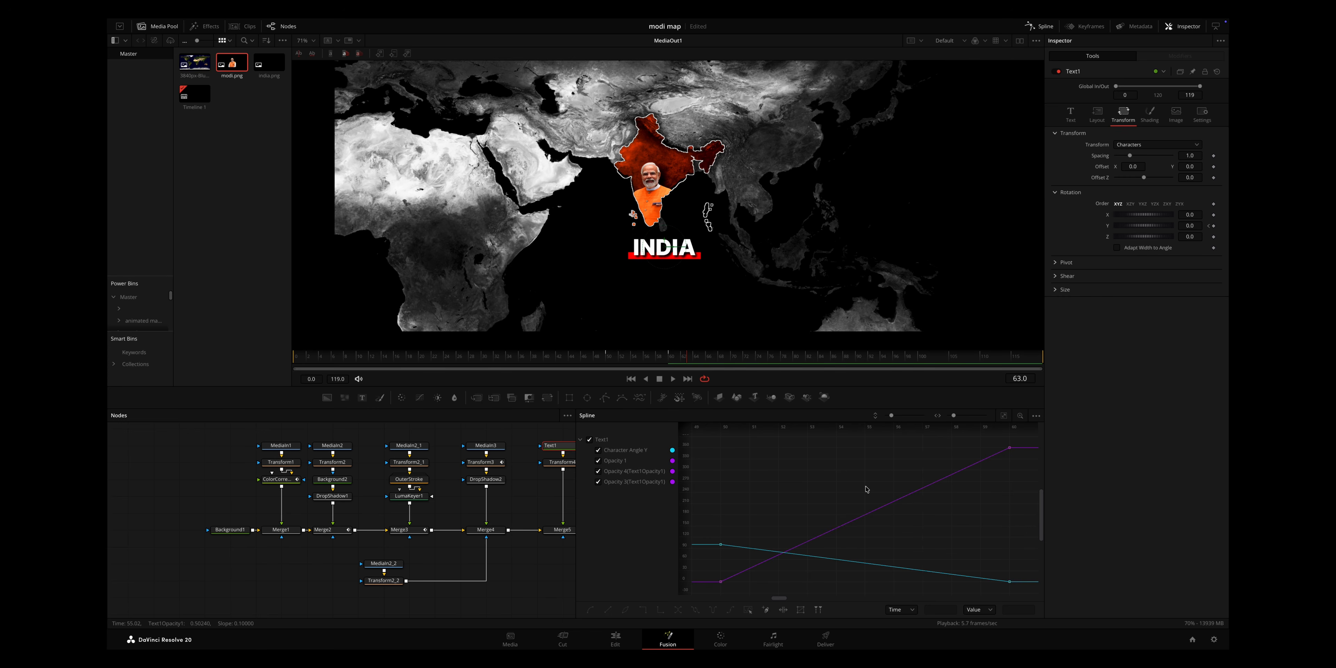
{"action": "key", "text": "shift+3"}
{"action": "left_click_drag", "start_coordinate": [681, 357], "coordinate": [796, 364]}
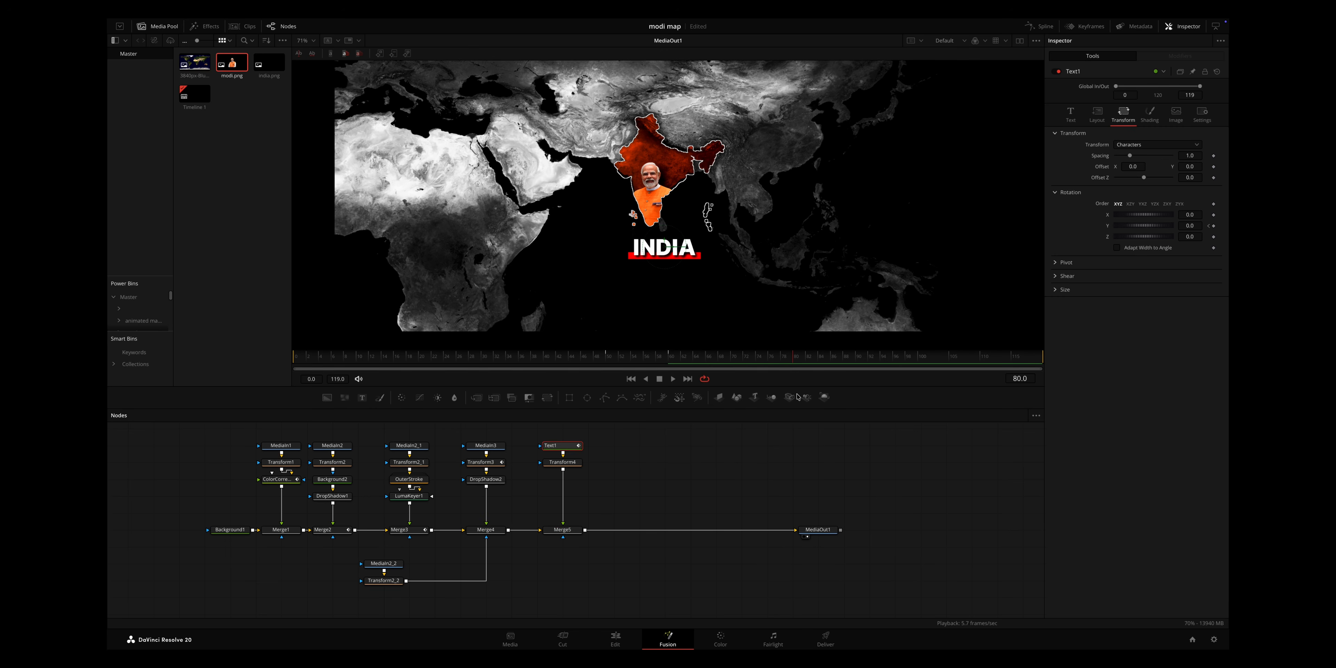
Move MediaOut1 farther along the node chain and insert a DVE node after Merge5.
{"action": "left_click_drag", "start_coordinate": [817, 530], "coordinate": [945, 530]}
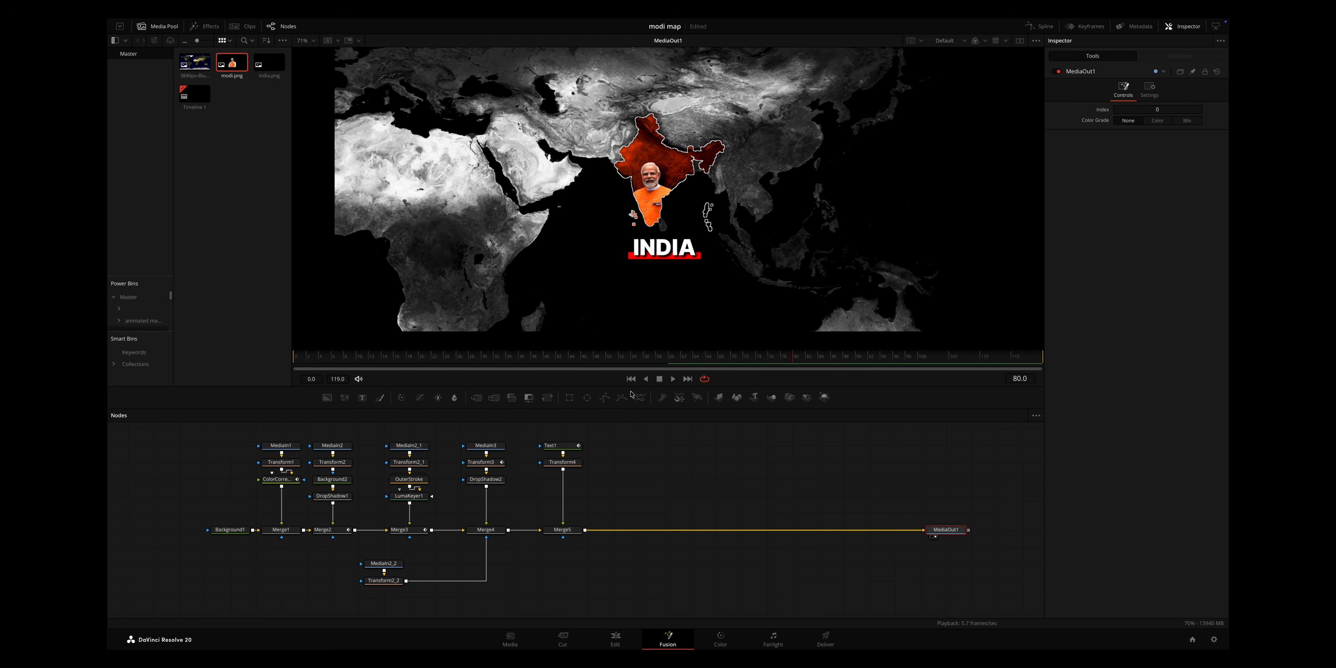
{"action": "left_click", "coordinate": [562, 530]}
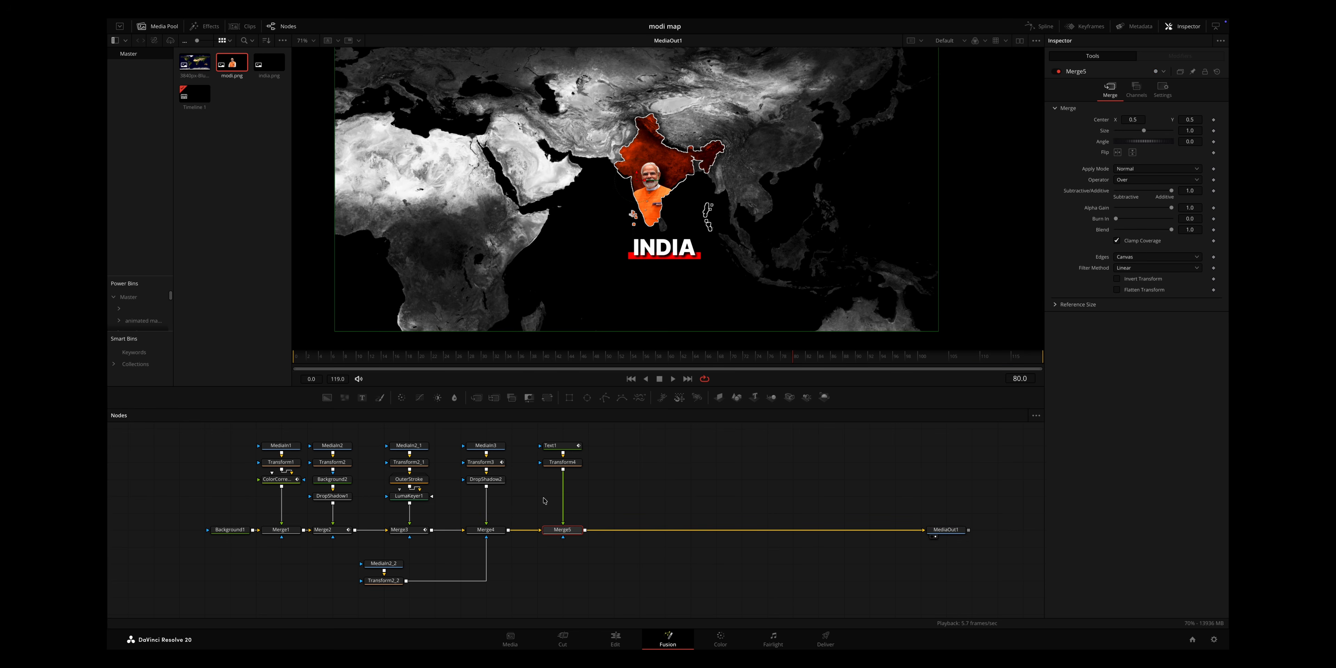
{"action": "key", "text": "shift+space"}
{"action": "type", "text": "DVE"}
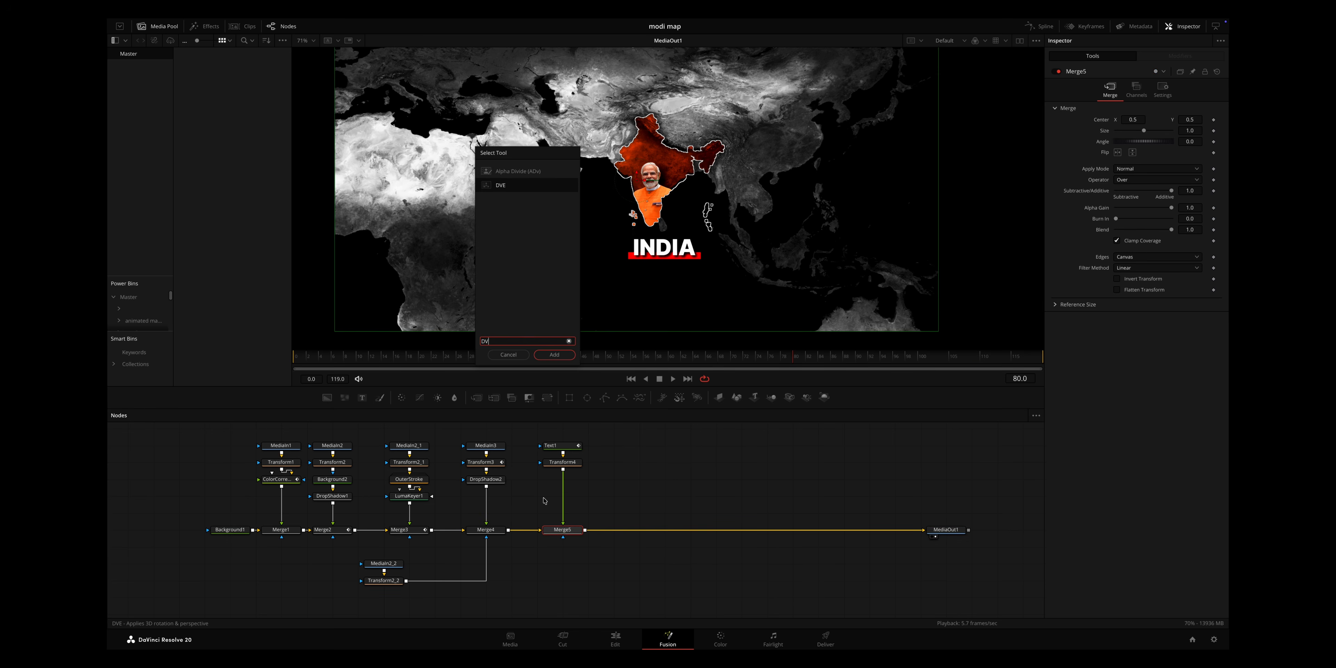
{"action": "left_click", "coordinate": [560, 358]}
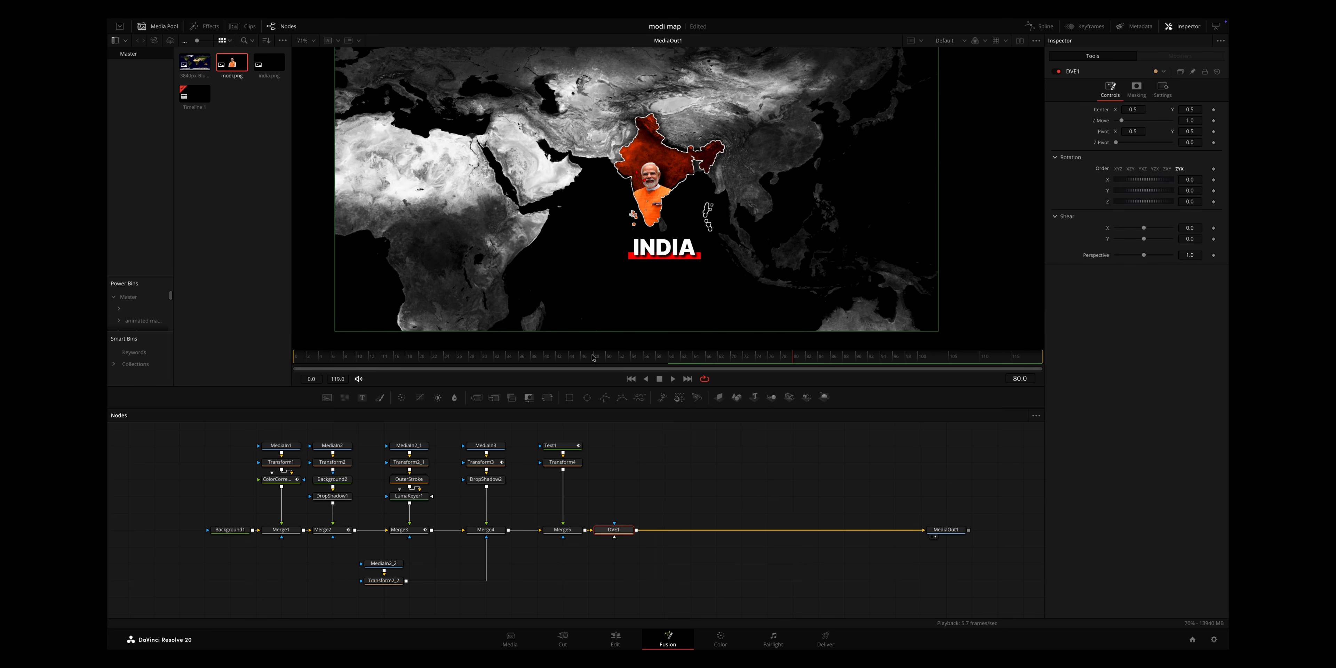
Animate DVE1 from its frame 0 defaults to center 0.444, 0.419 and Z Move 0.66 at frame 50, and Z rotation 9.8 at frame 115.
{"action": "left_click_drag", "start_coordinate": [594, 357], "coordinate": [271, 362]}
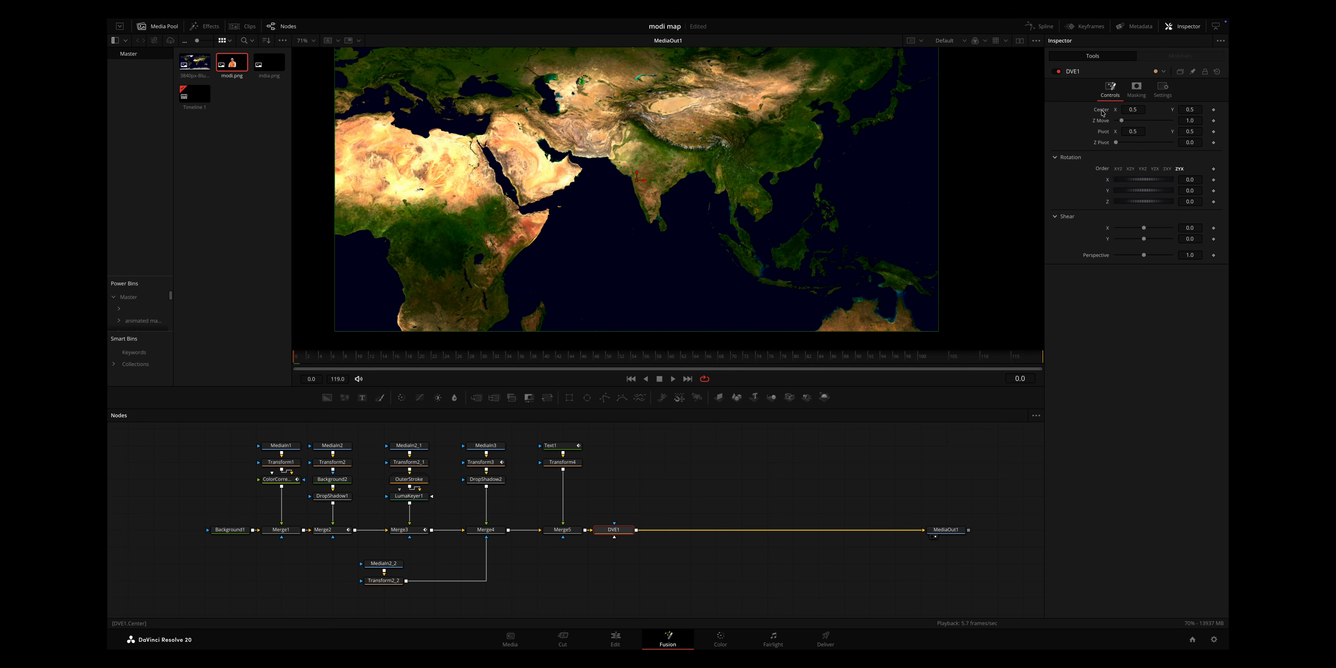
{"action": "left_click", "coordinate": [1214, 109]}
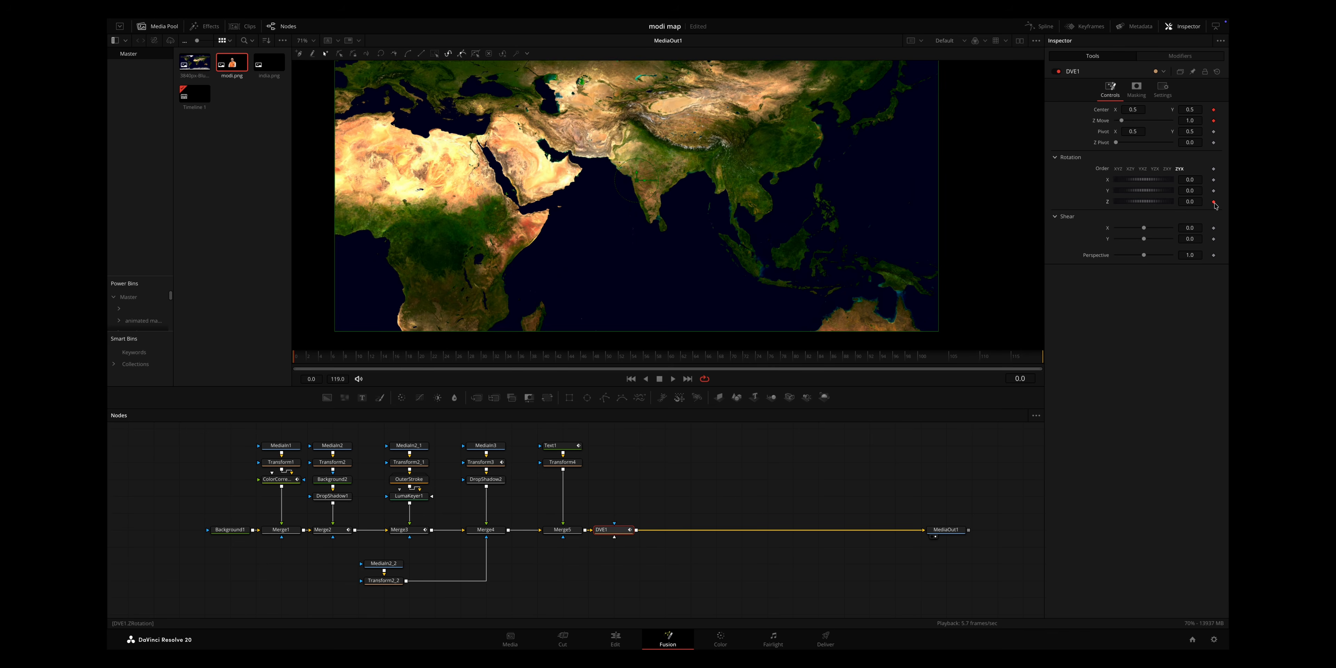
{"action": "left_click_drag", "start_coordinate": [528, 362], "coordinate": [608, 366]}
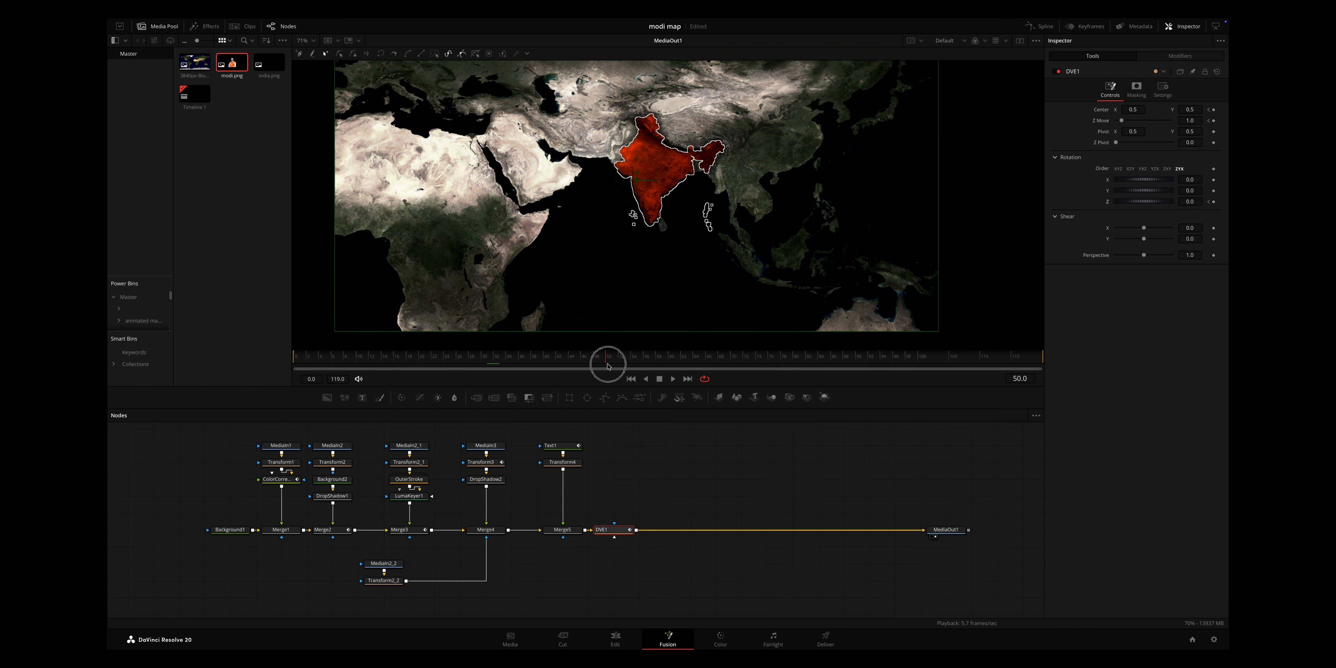
{"action": "left_click_drag", "start_coordinate": [1188, 121], "coordinate": [1157, 111]}
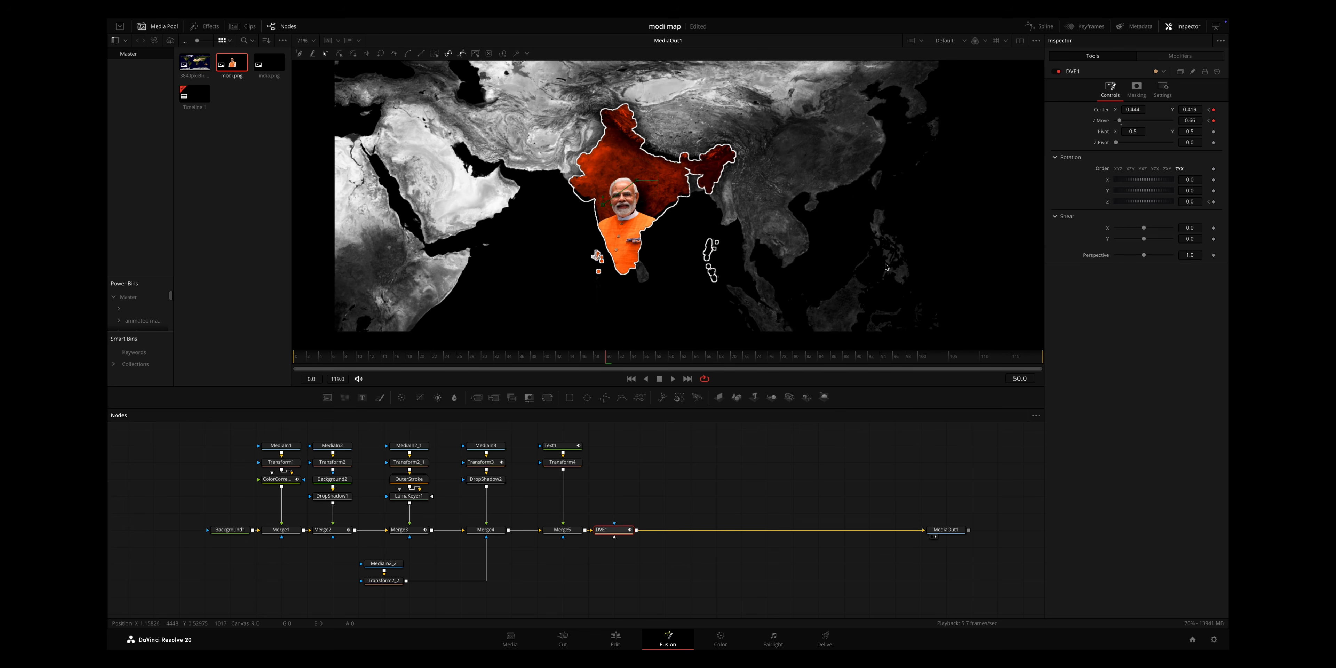
{"action": "left_click_drag", "start_coordinate": [630, 348], "coordinate": [1012, 362]}
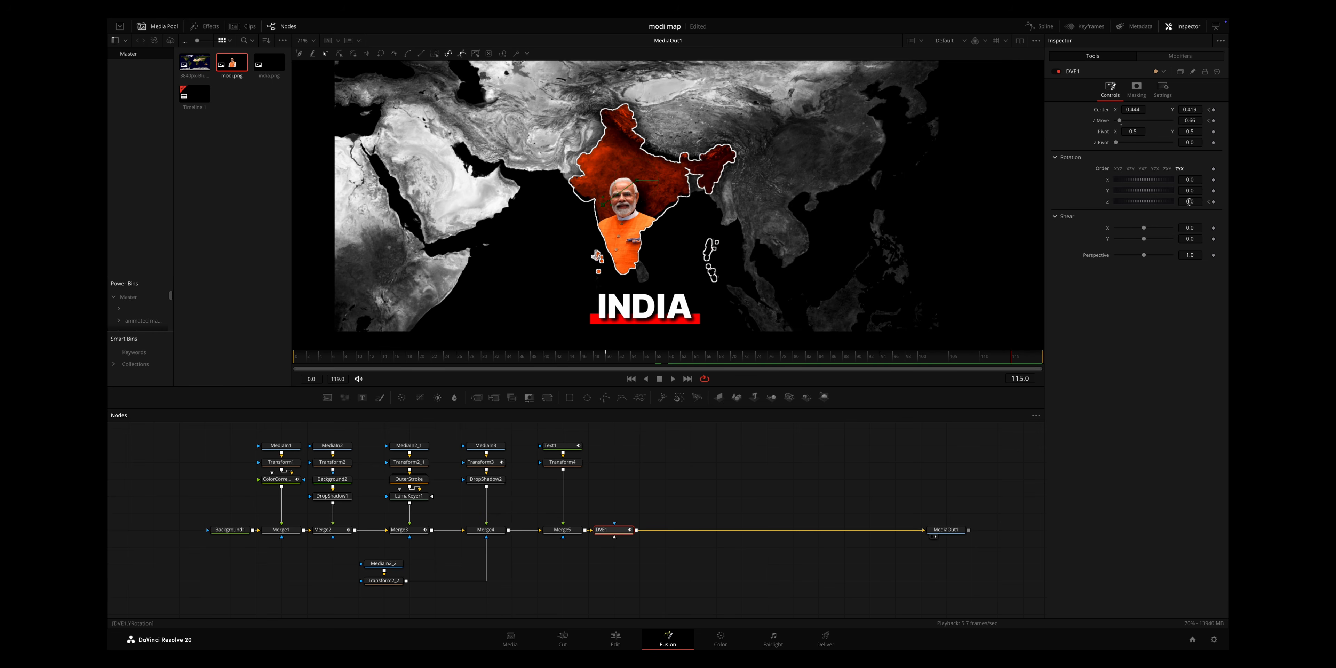
{"action": "left_click_drag", "start_coordinate": [1191, 202], "coordinate": [623, 202]}
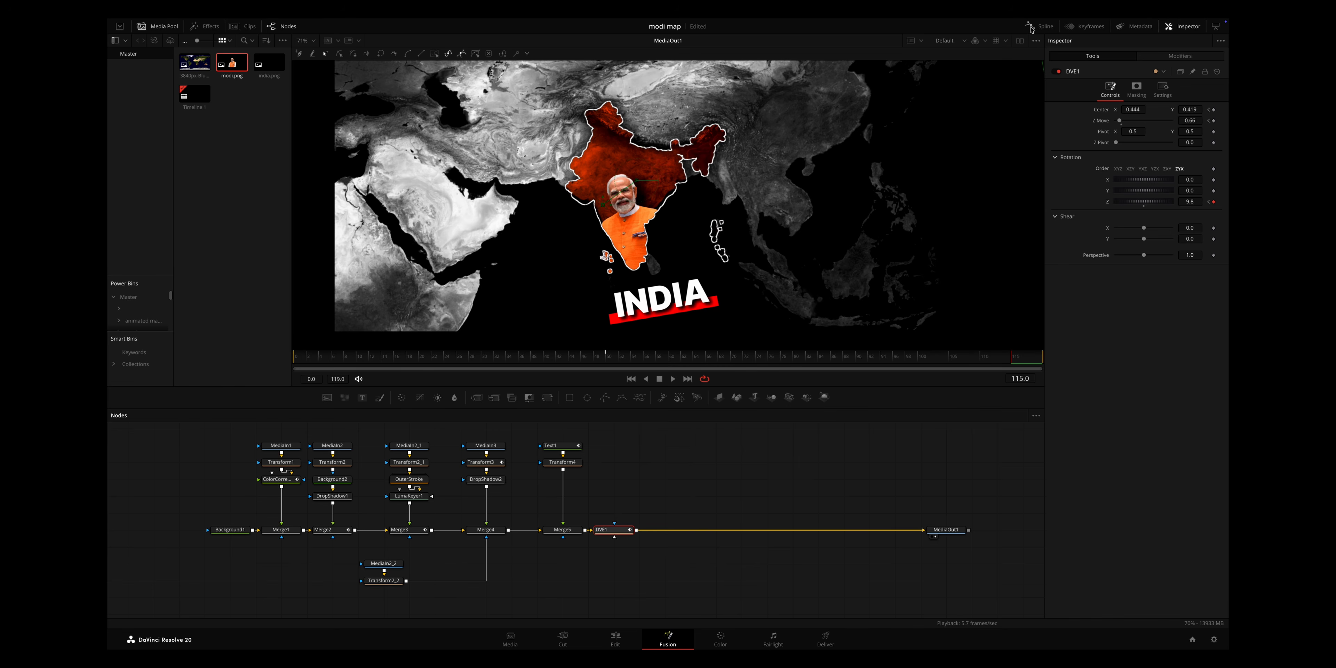
Smooth all of DVE1's animation curves in the Spline editor and scrub through the camera move.
{"action": "left_click", "coordinate": [1044, 27]}
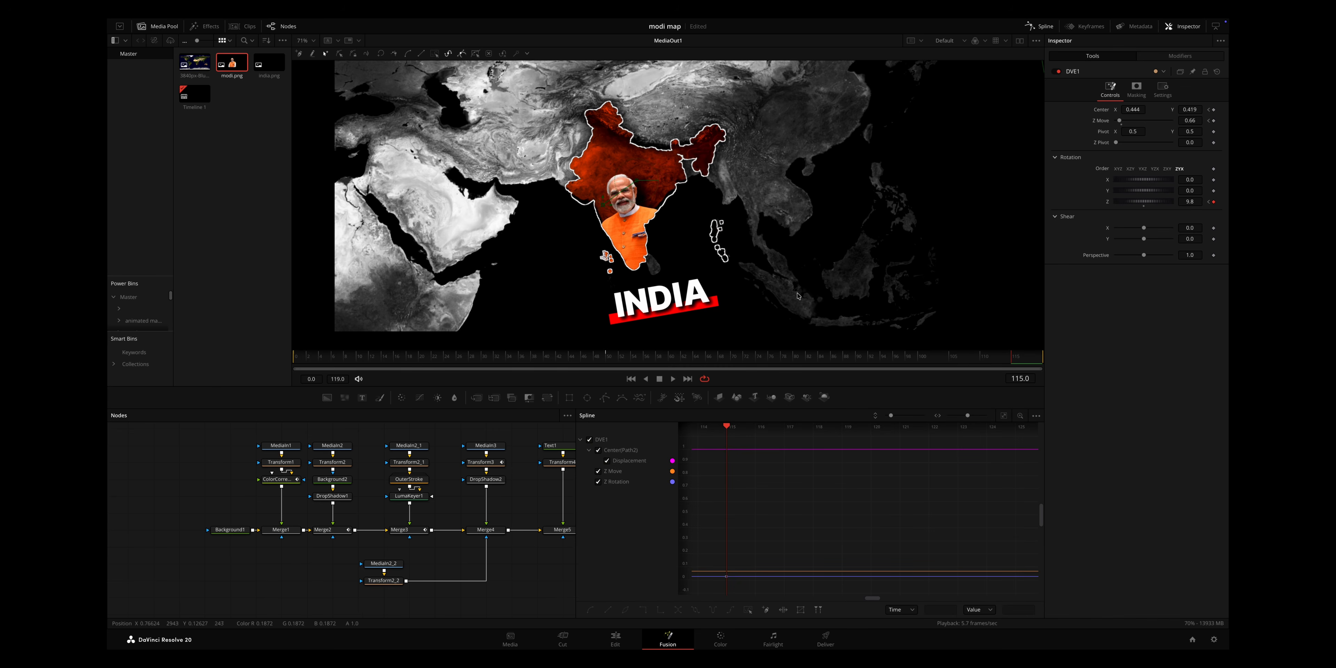
{"action": "left_click", "coordinate": [1003, 415]}
{"action": "left_click", "coordinate": [885, 486]}
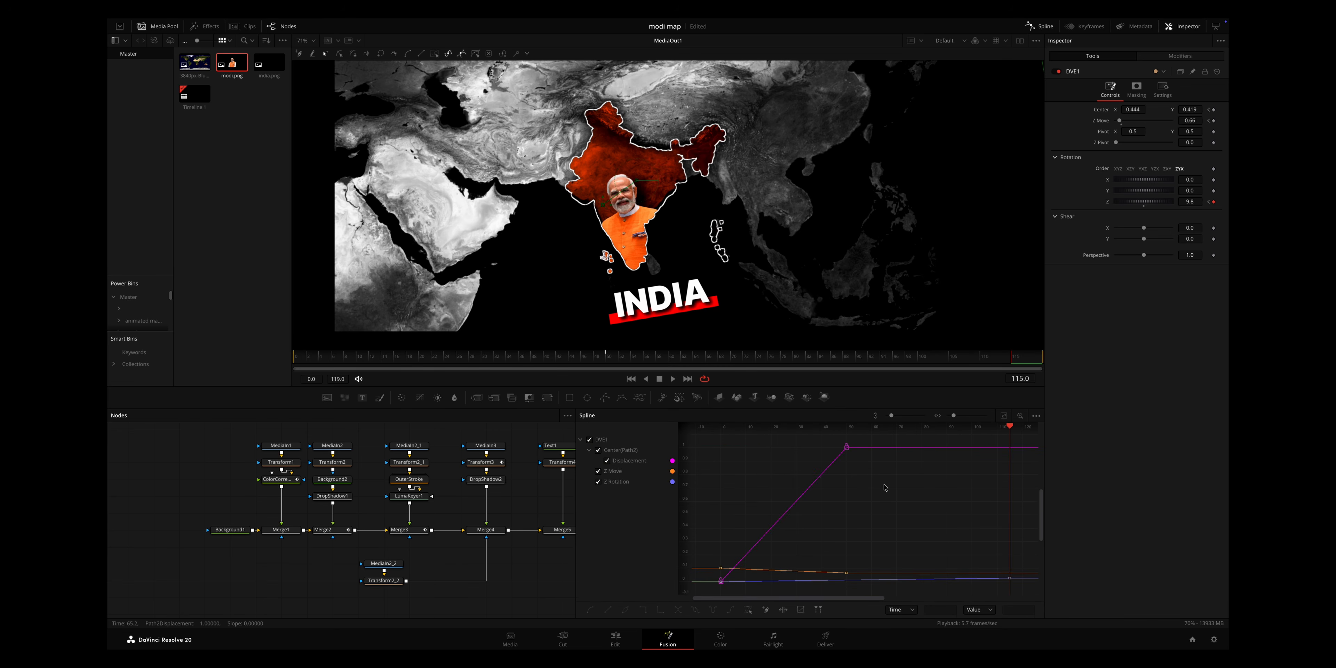
{"action": "key", "text": "ctrl+a"}
{"action": "key", "text": "s"}
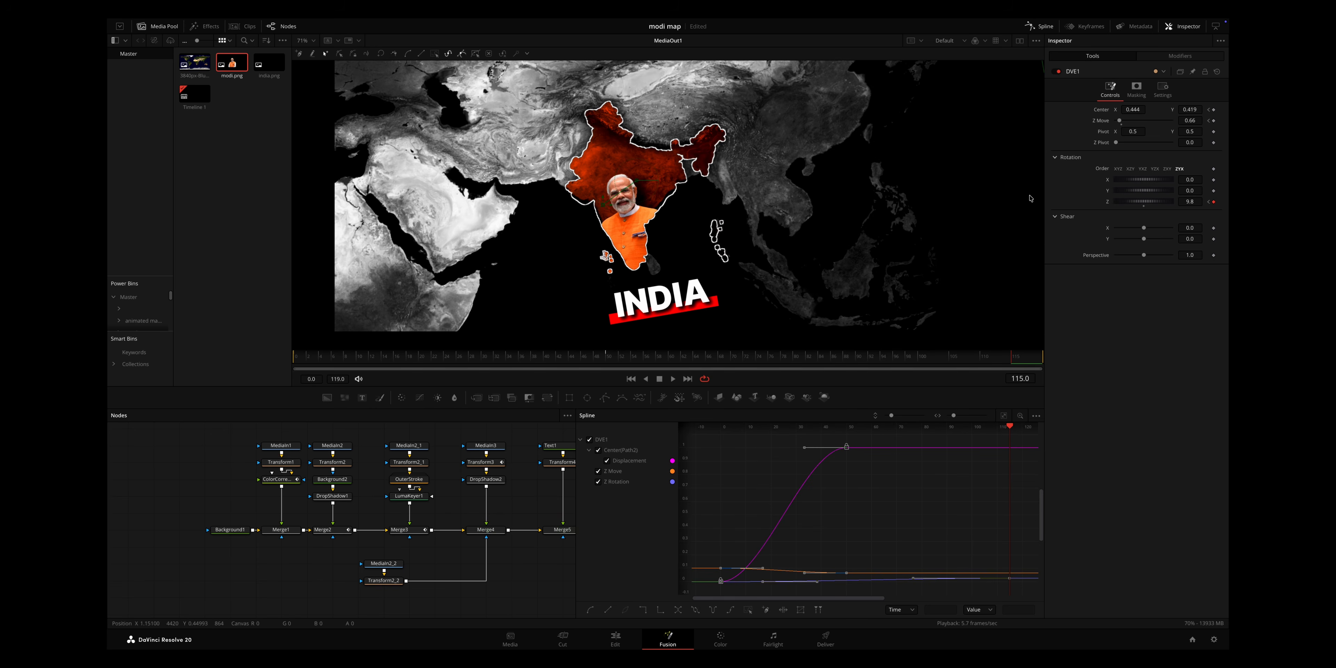
{"action": "left_click", "coordinate": [1044, 27]}
{"action": "left_click_drag", "start_coordinate": [433, 356], "coordinate": [783, 359]}
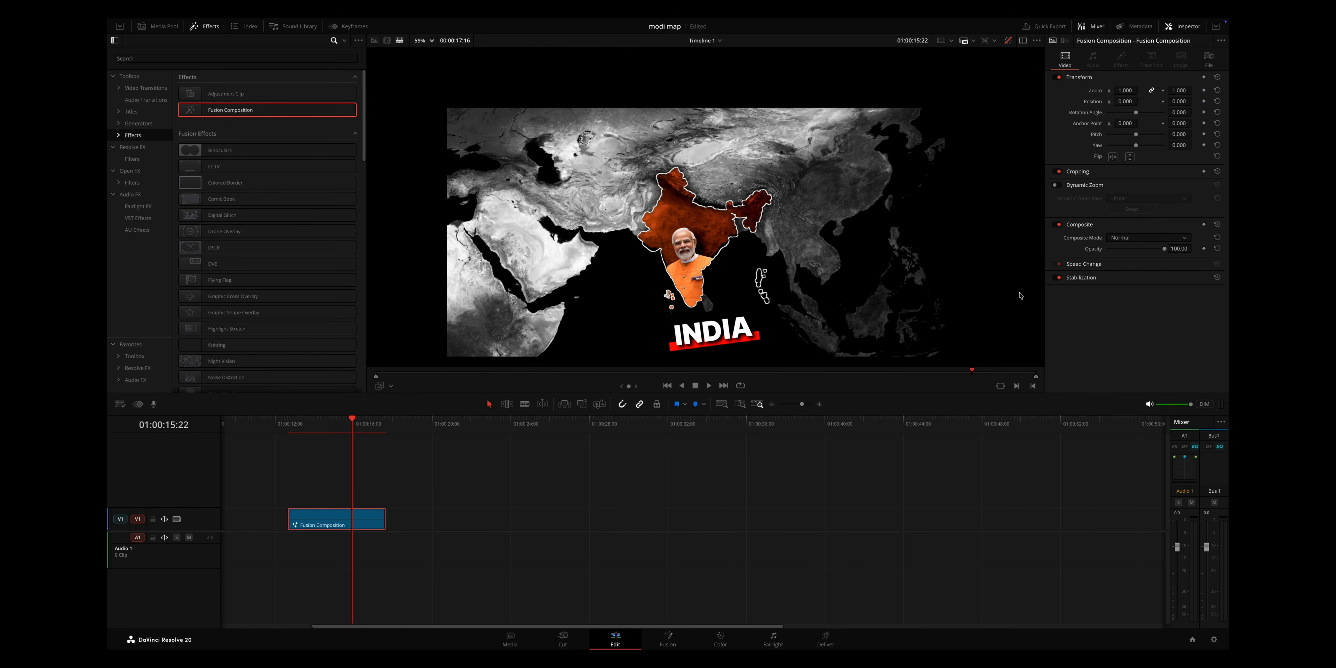
Enable Dynamic Zoom on the Fusion Composition clip in the Edit page, with Ease In and Out, and preview it on the timeline.
{"action": "left_click", "coordinate": [1055, 185]}
{"action": "left_click", "coordinate": [1125, 199]}
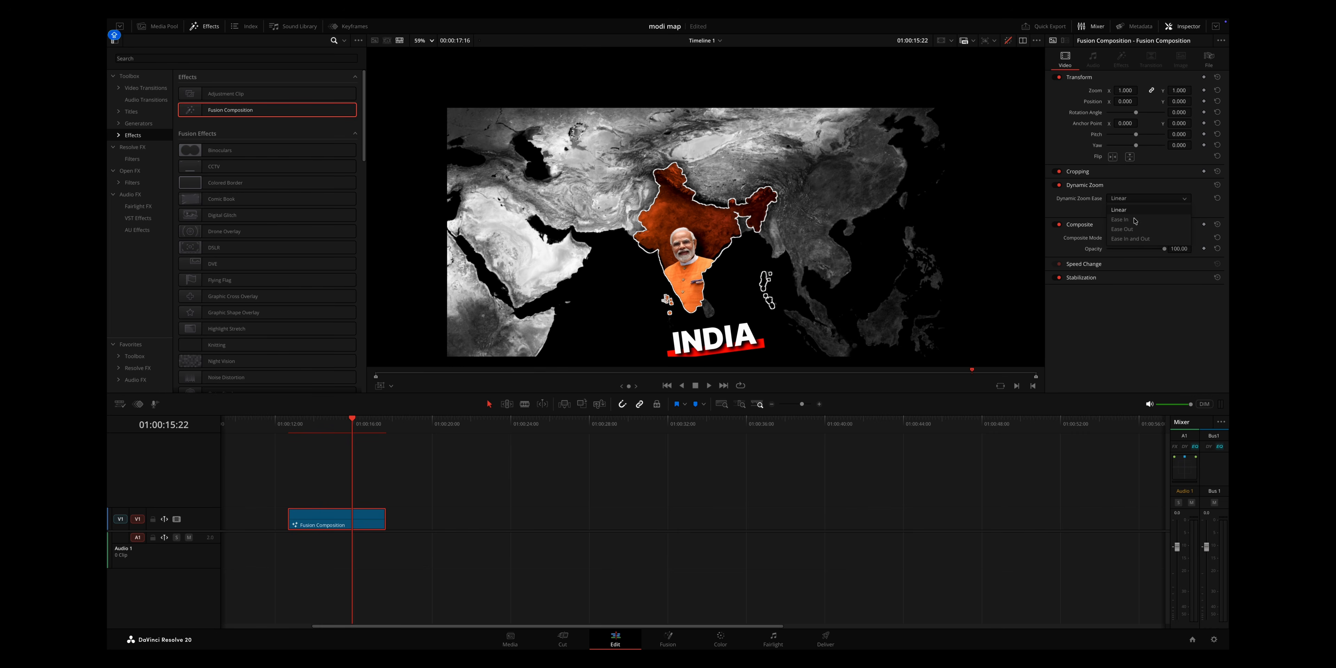
{"action": "left_click", "coordinate": [1130, 239]}
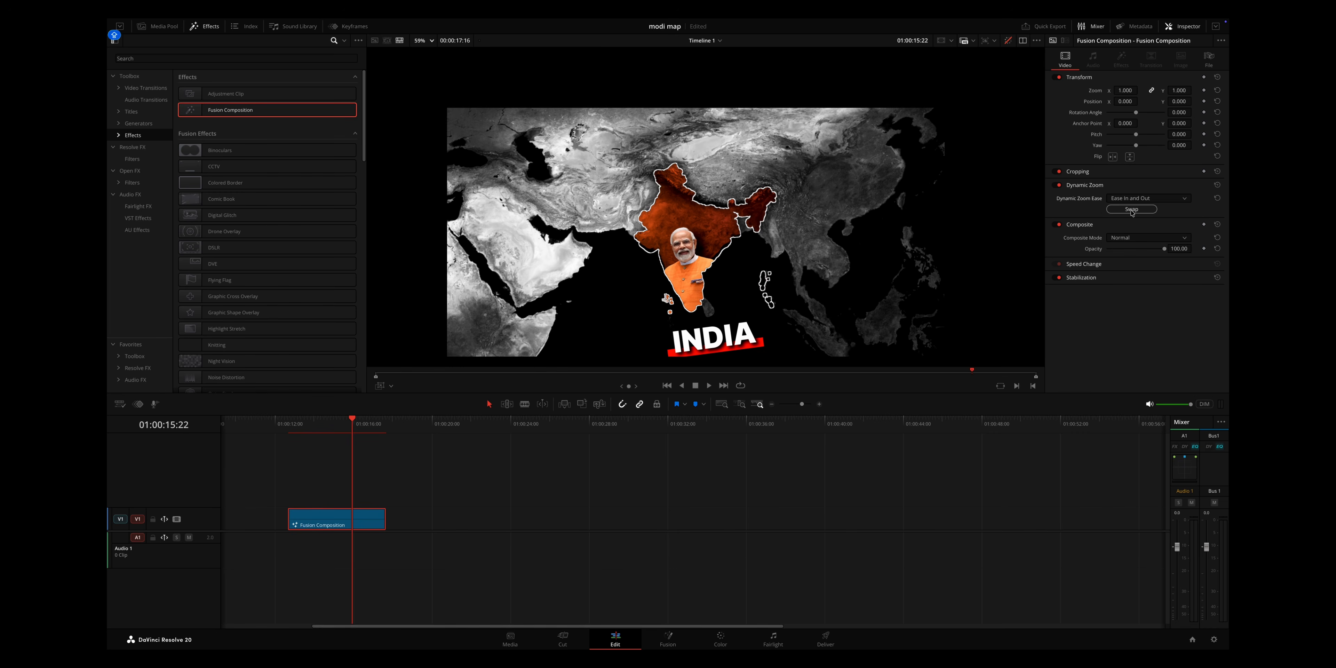
{"action": "scroll", "coordinate": [611, 343], "scroll_direction": "down", "scroll_amount": 2}
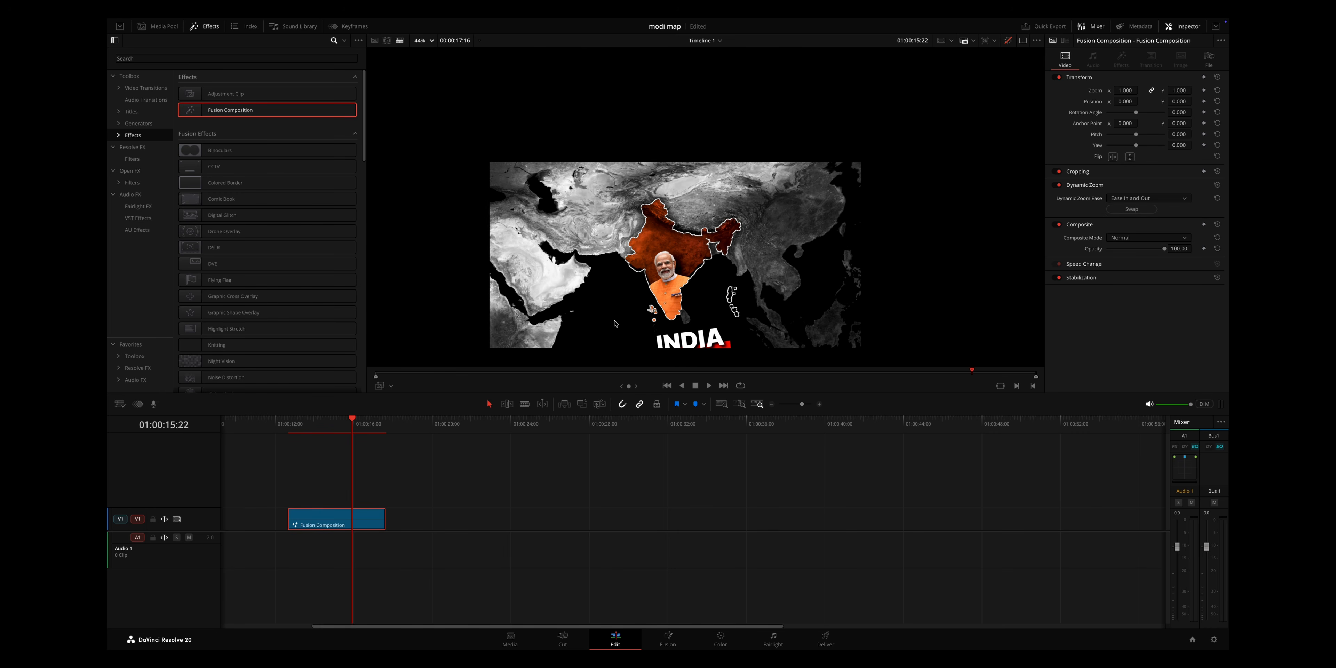
{"action": "left_click_drag", "start_coordinate": [598, 372], "coordinate": [423, 371]}
{"action": "left_click_drag", "start_coordinate": [478, 418], "coordinate": [522, 426]}
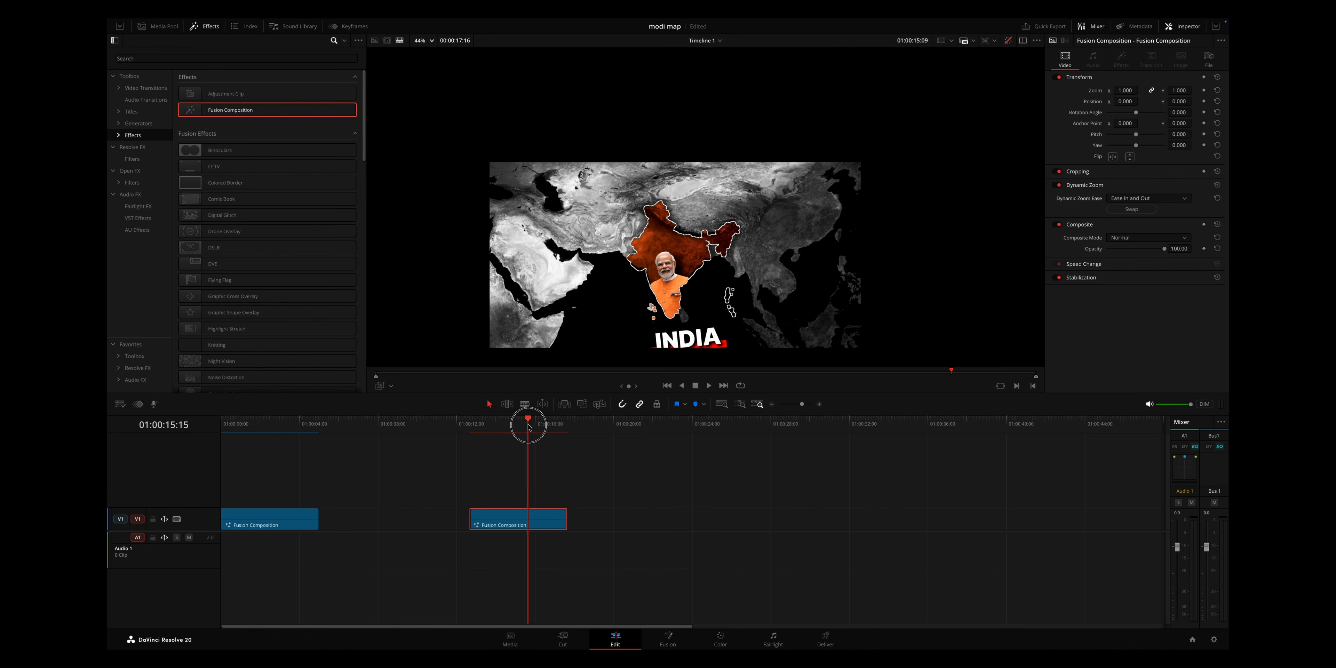